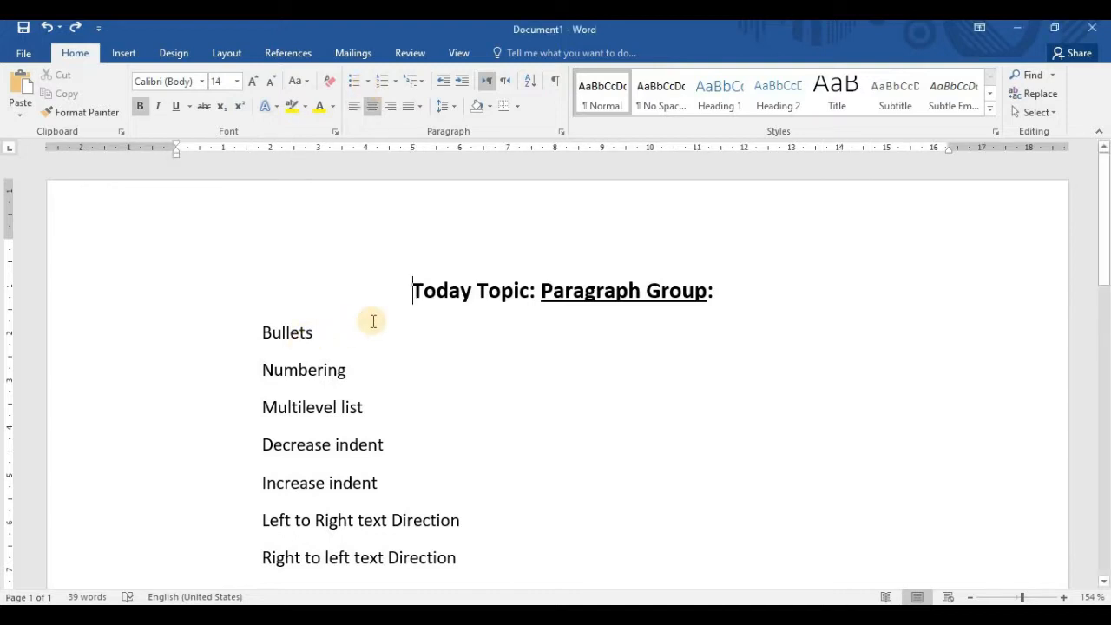
scroll(373, 321, down, 5)
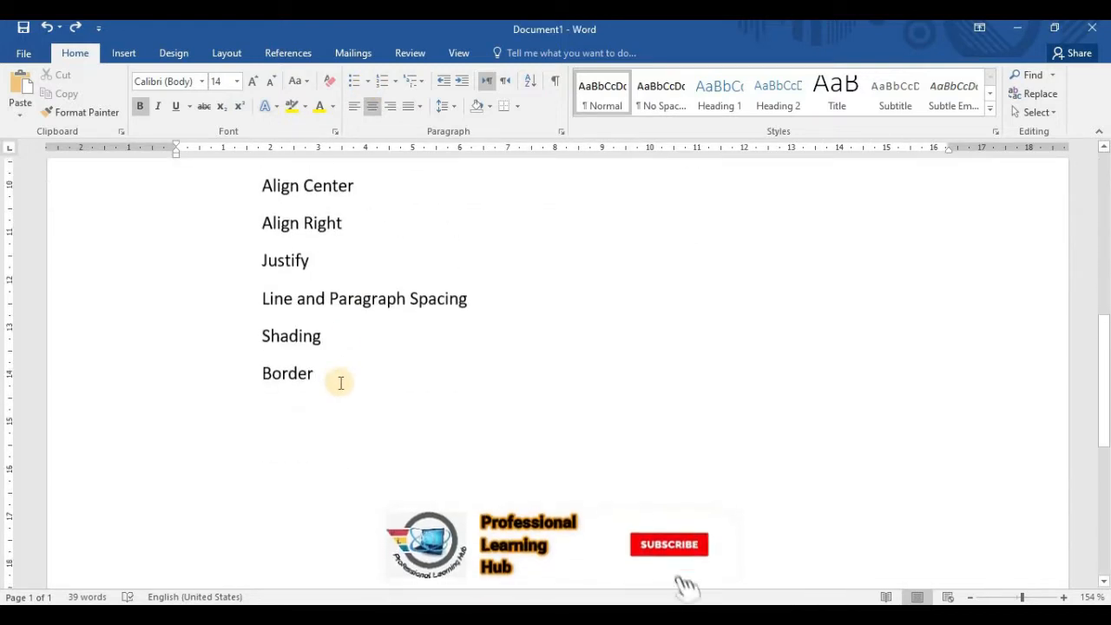
scroll(339, 384, up, 5)
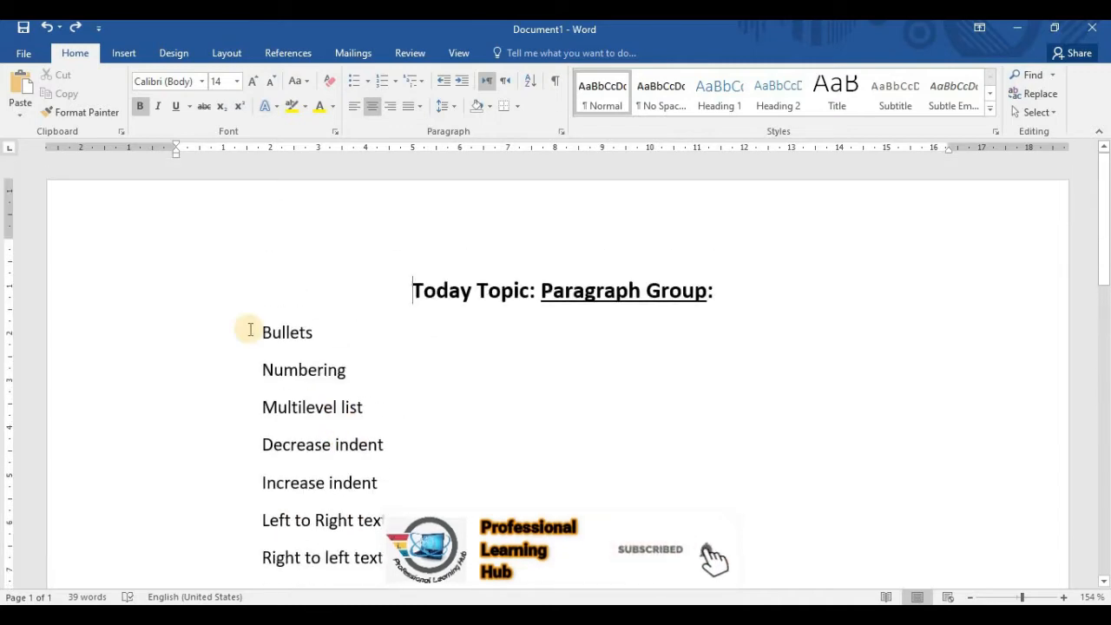
scroll(368, 352, down, 5)
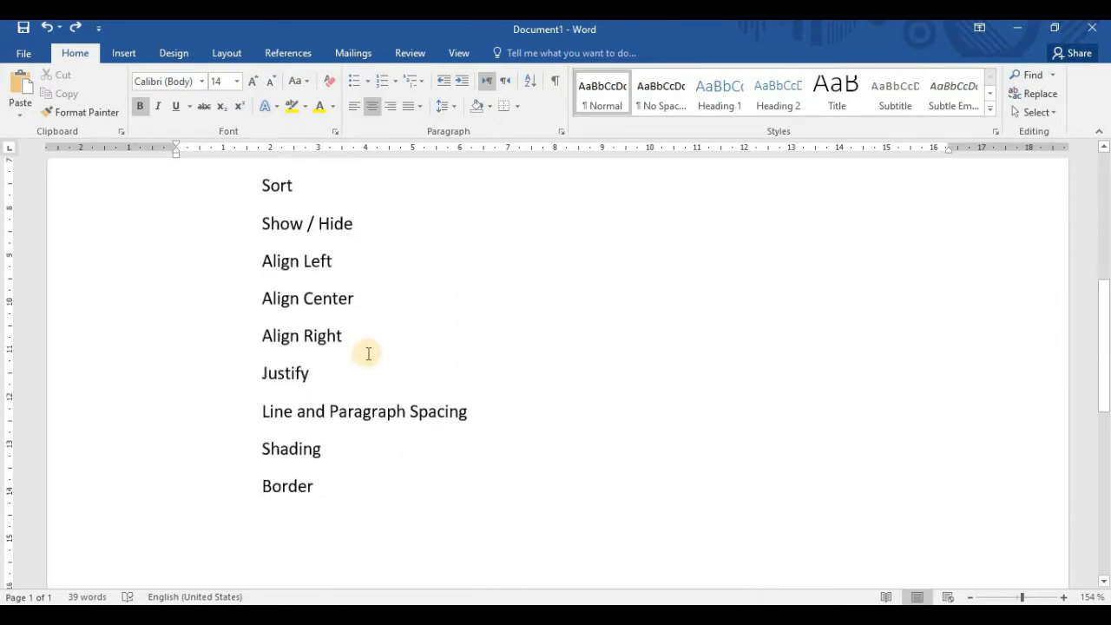
scroll(368, 354, up, 3)
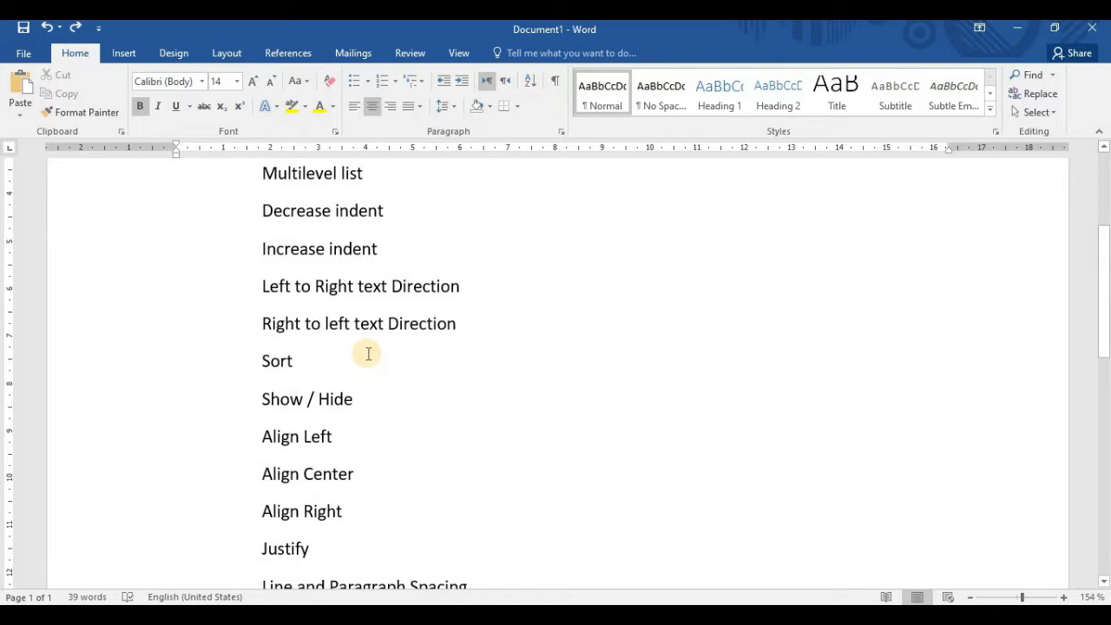
scroll(368, 353, up, 5)
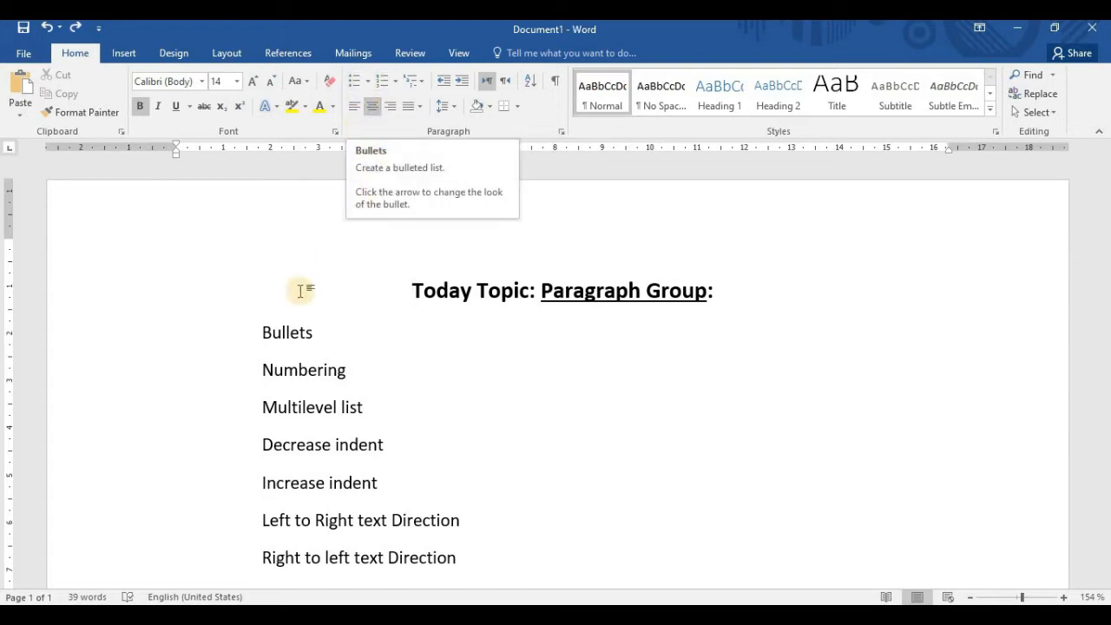
Select all topics from Bullets through Border and turn them into a bulleted list
click(260, 331)
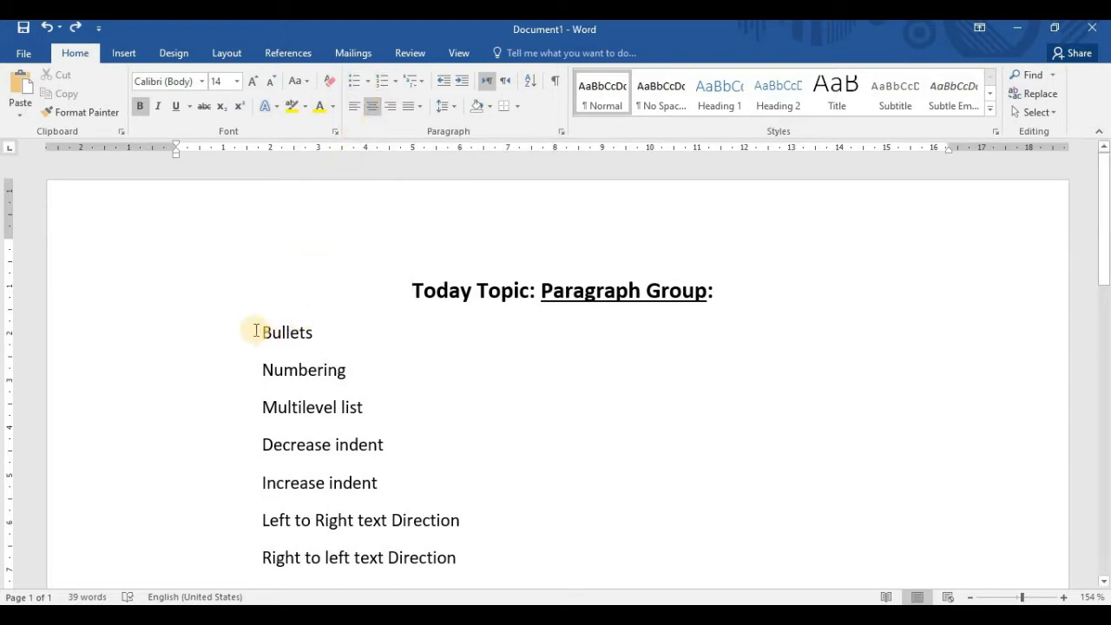
key(shift+Down)
key(shift+Down)
key(shift+Down)
key(shift+Down)
key(shift+Down)
key(shift+Down)
key(shift+Down)
drag(402, 591, 330, 240)
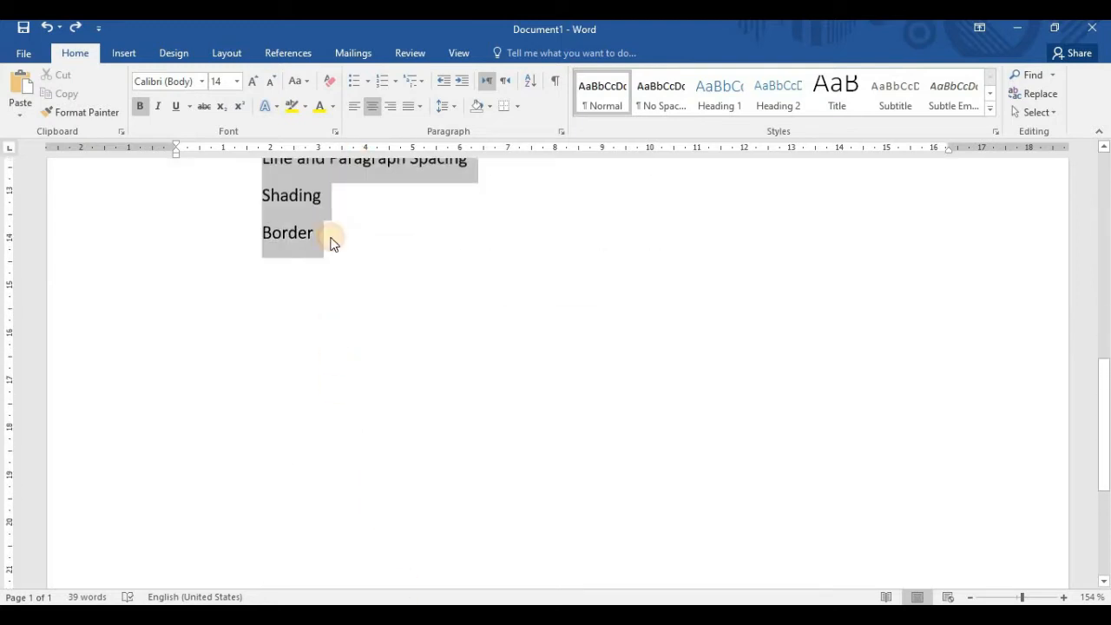
scroll(378, 205, up, 10)
scroll(378, 205, up, 1)
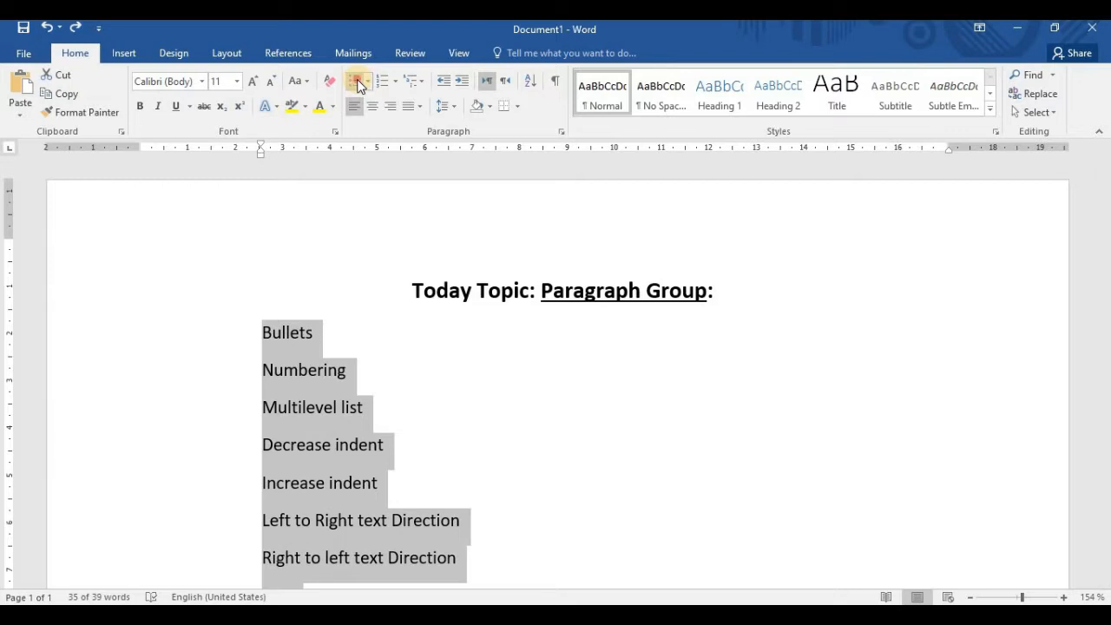
click(357, 81)
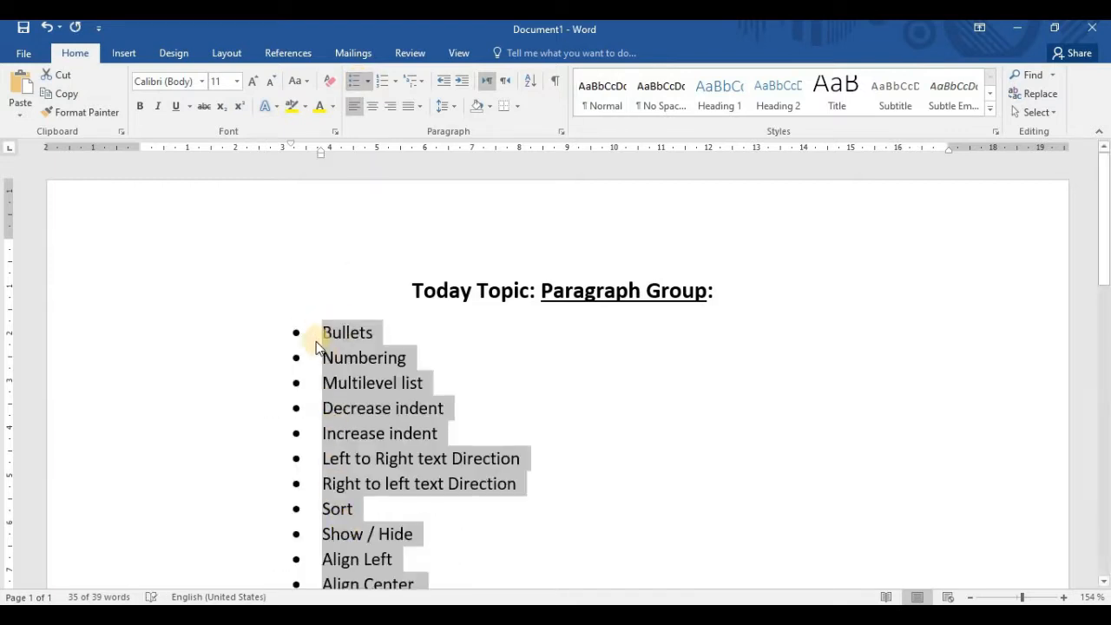
Change the list's bullets to the arrowhead style from the bullet library
scroll(317, 522, down, 3)
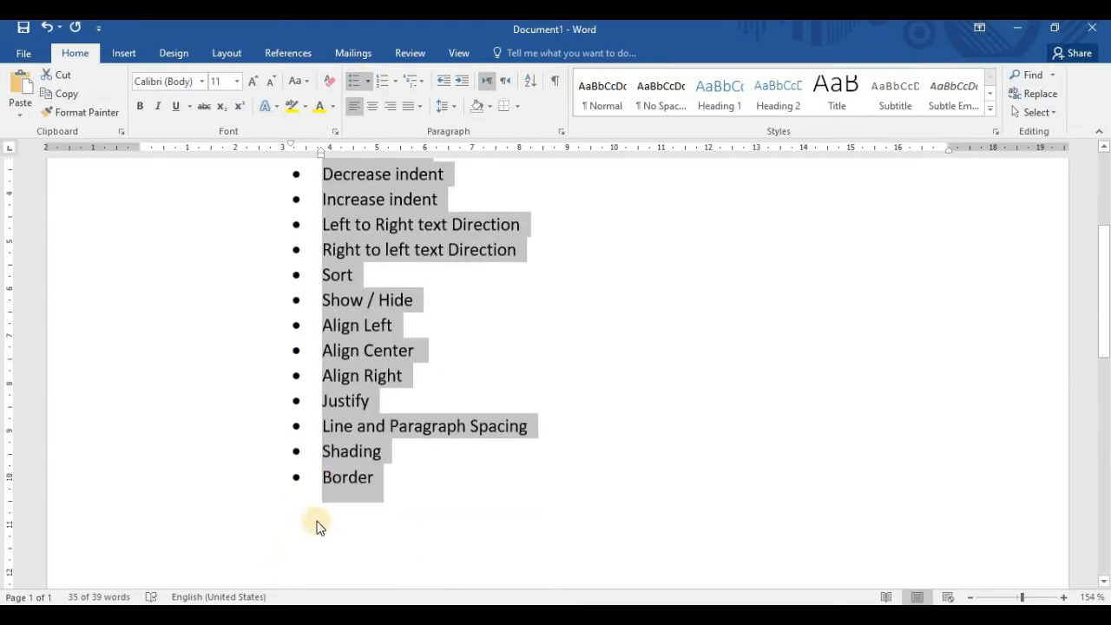
scroll(318, 526, up, 3)
scroll(323, 517, down, 3)
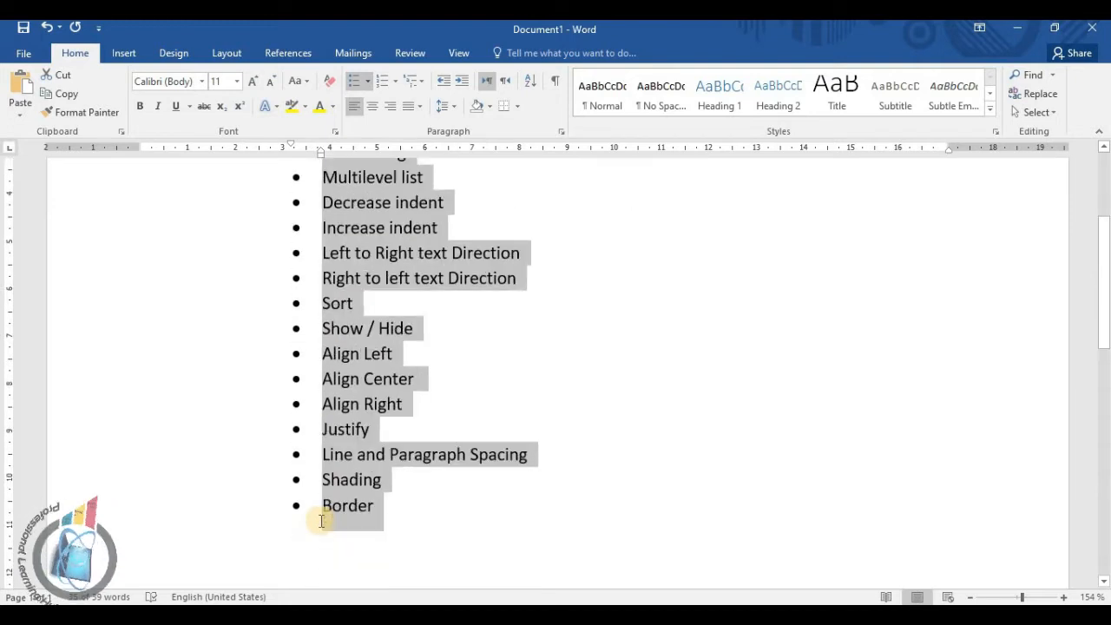
scroll(322, 526, up, 3)
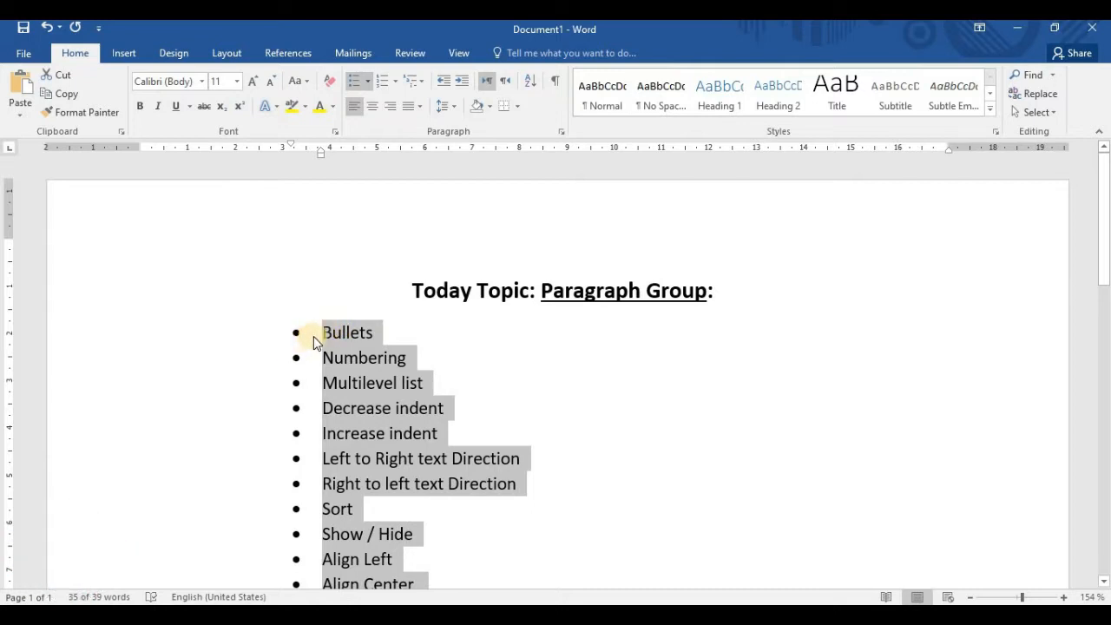
click(368, 88)
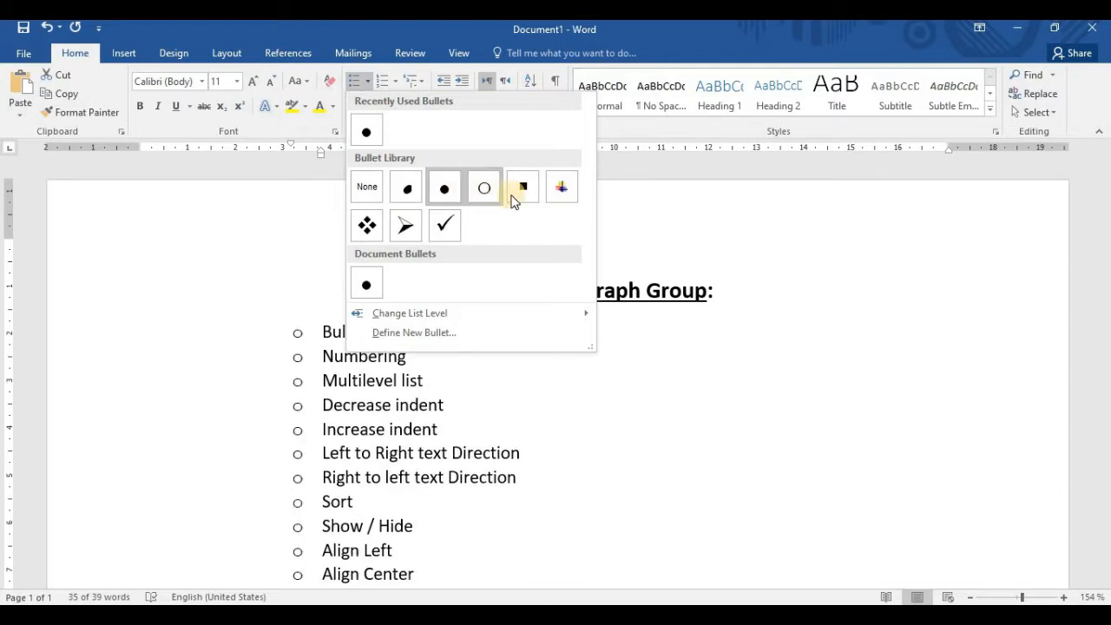
click(409, 227)
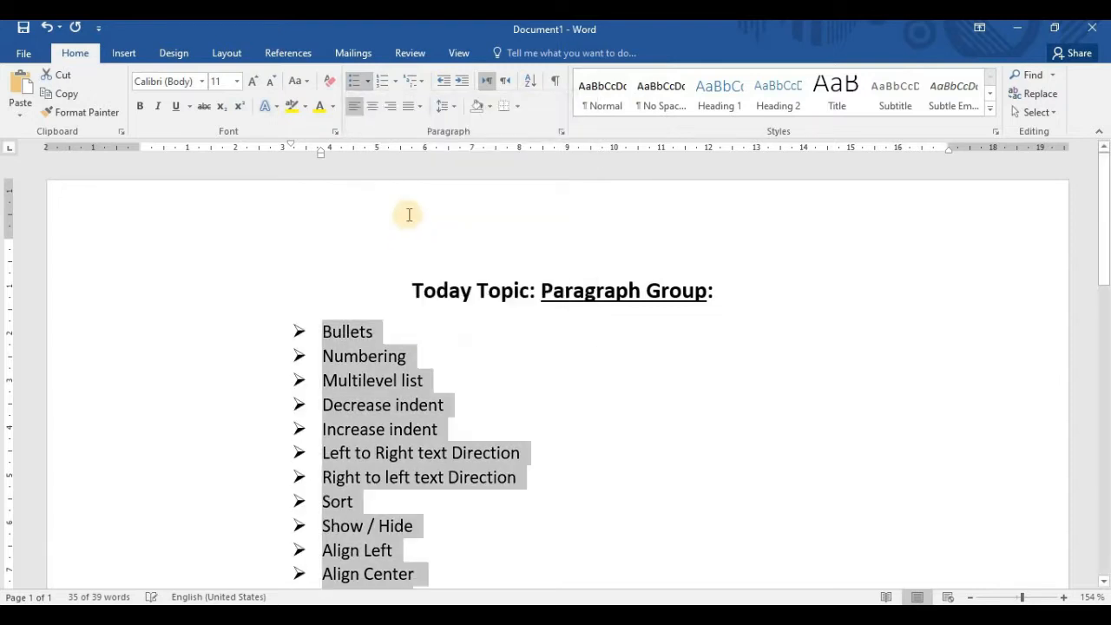
Define a new bullet from the Wingdings checked-box symbol, character code 254, and apply it to the selected list
click(368, 81)
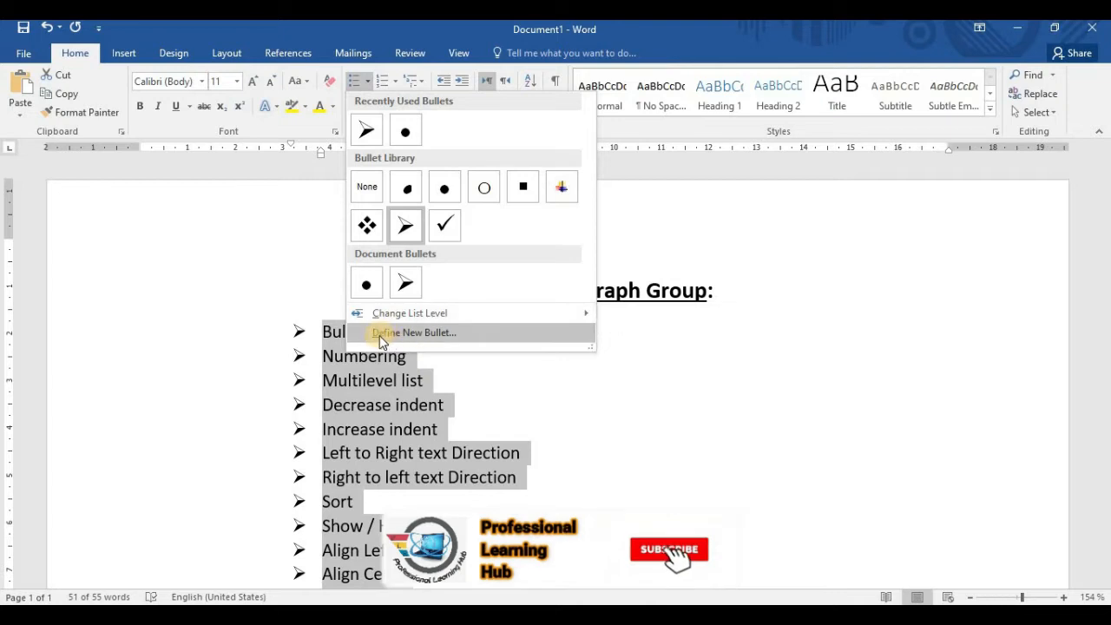
click(413, 333)
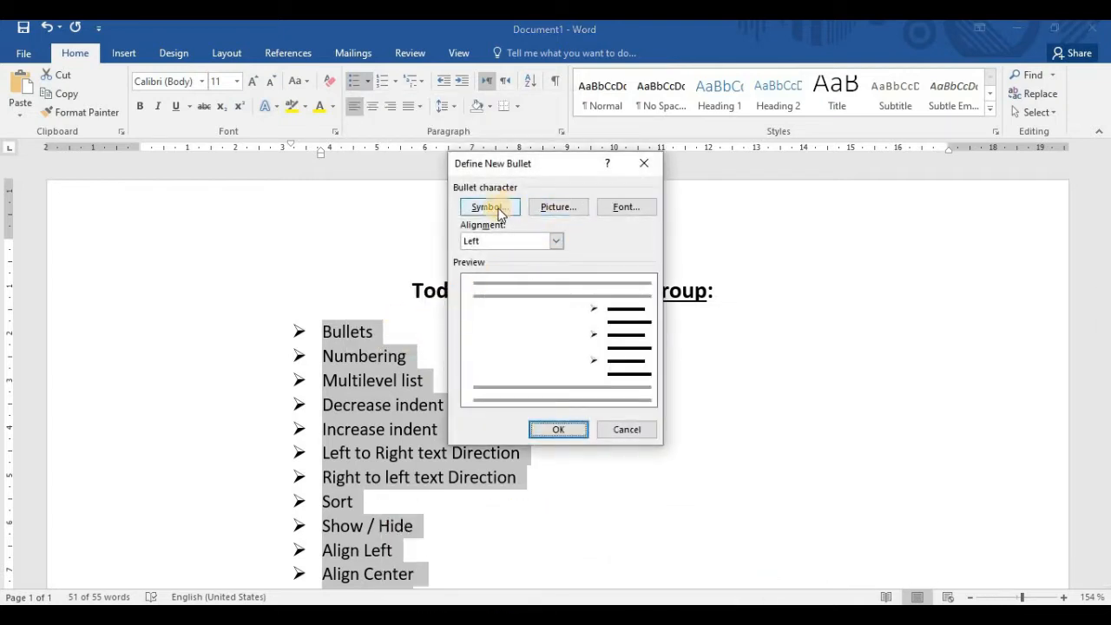
click(499, 213)
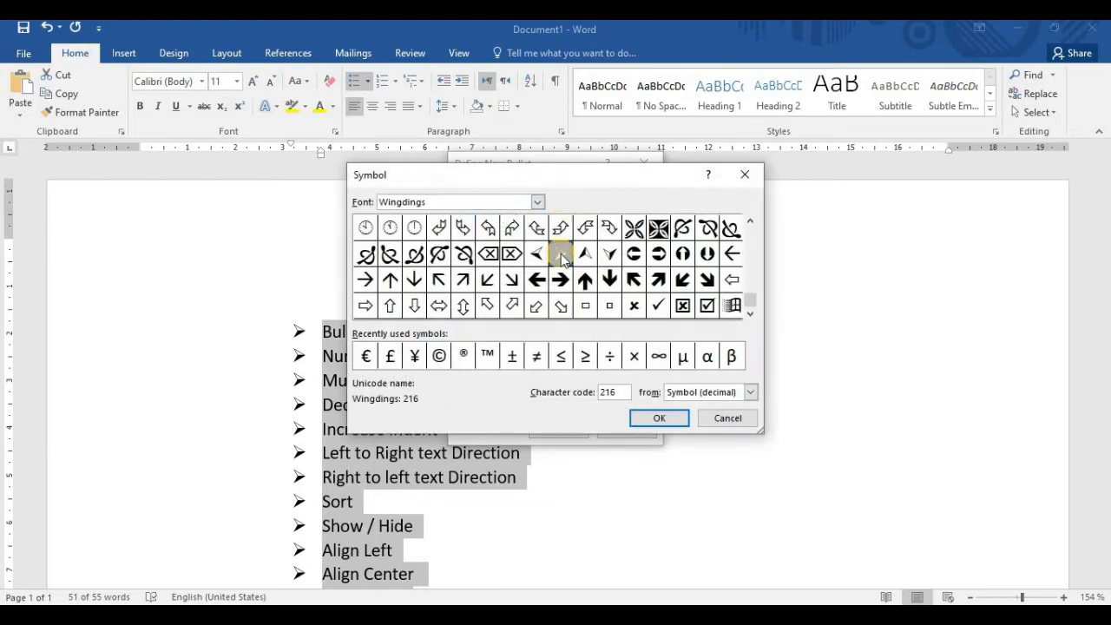
mouse_move(748, 299)
mouse_down()
mouse_move(749, 235)
mouse_move(751, 302)
mouse_up()
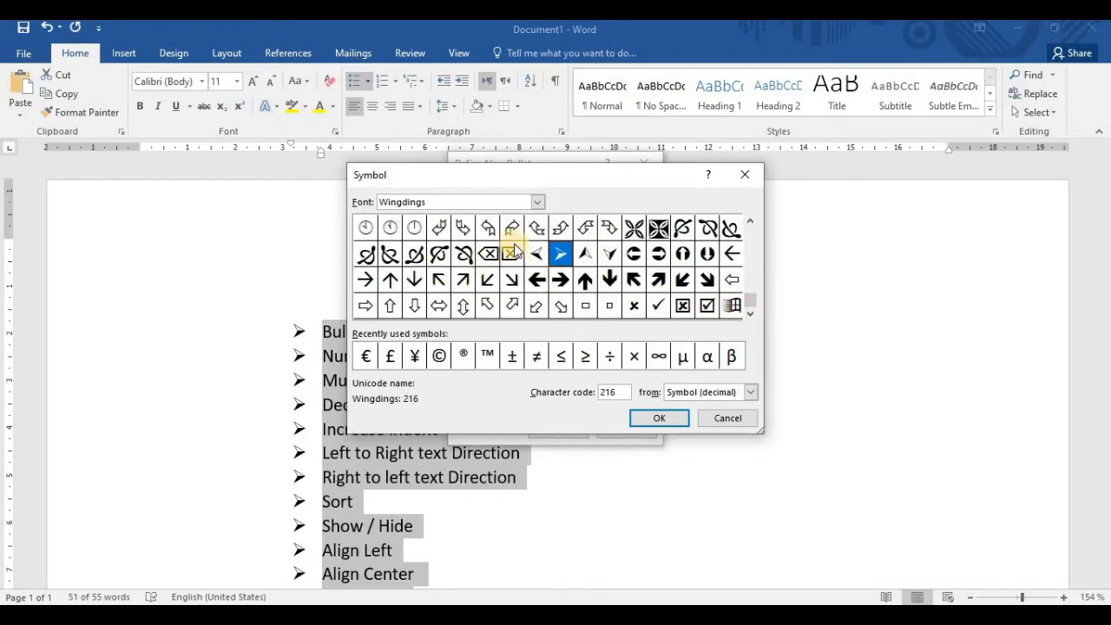
click(657, 254)
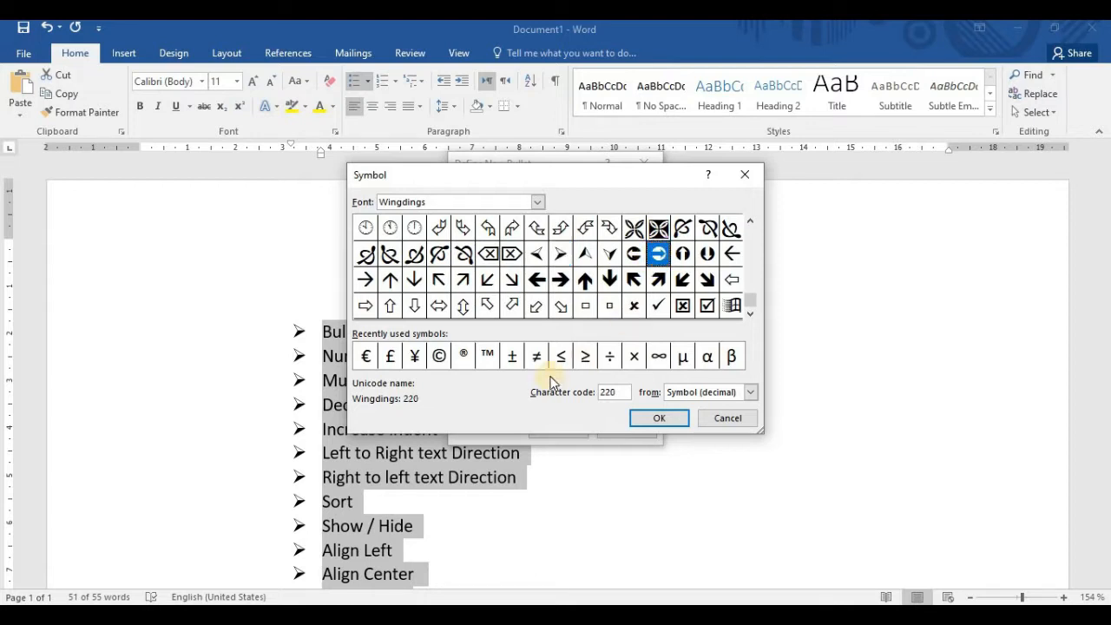
click(708, 307)
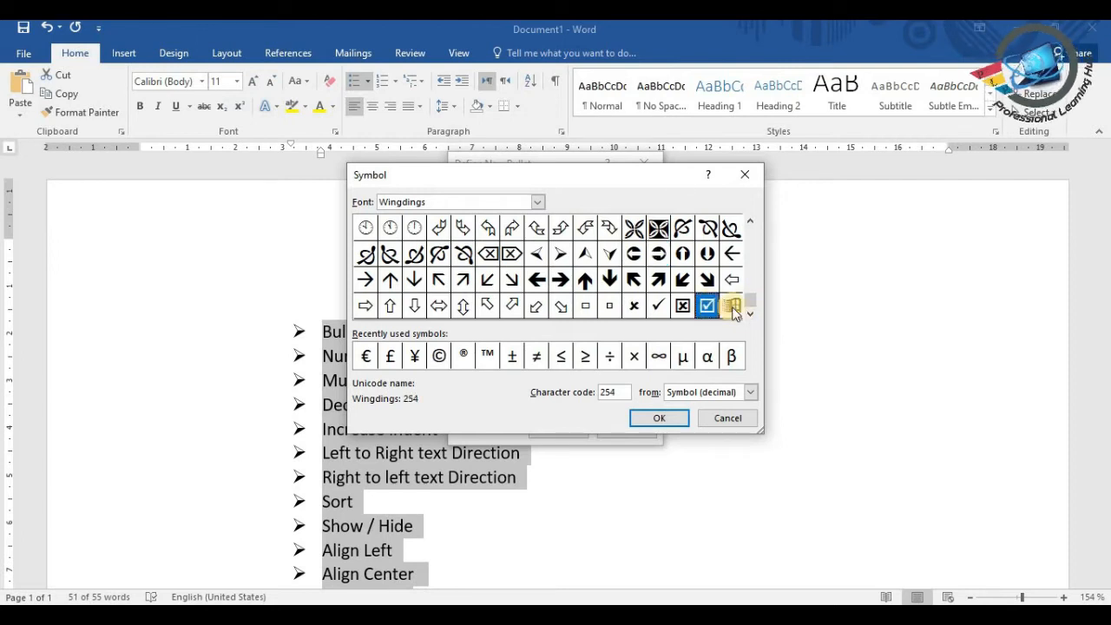
click(659, 421)
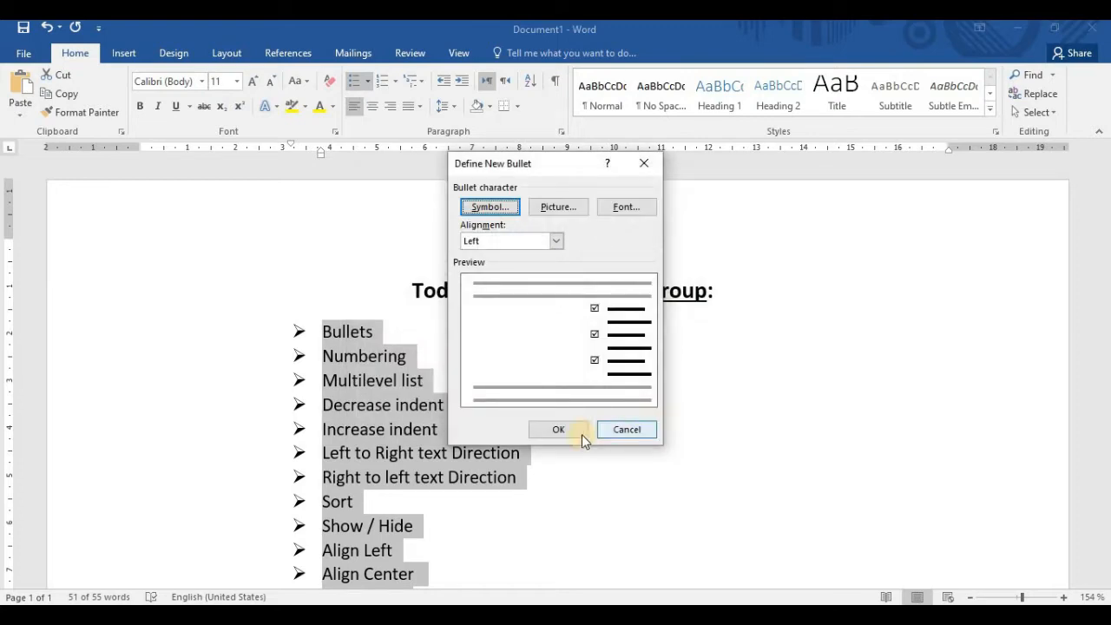
click(560, 428)
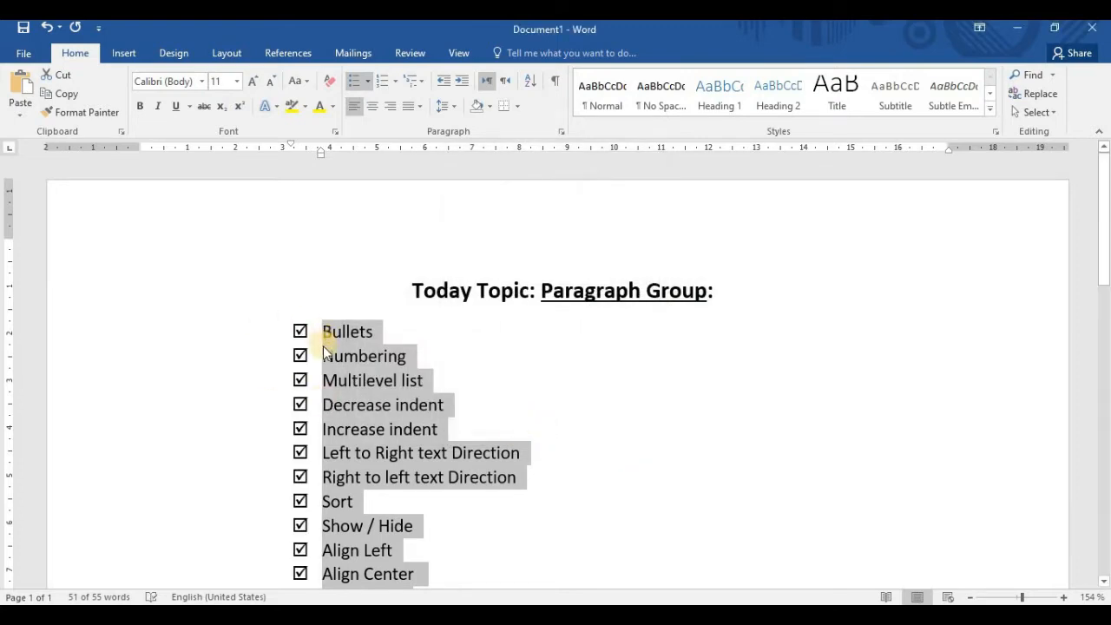
Demote the selected topics to the fourth list level with solid round bullets
scroll(322, 364, down, 3)
scroll(318, 422, up, 3)
scroll(318, 422, down, 4)
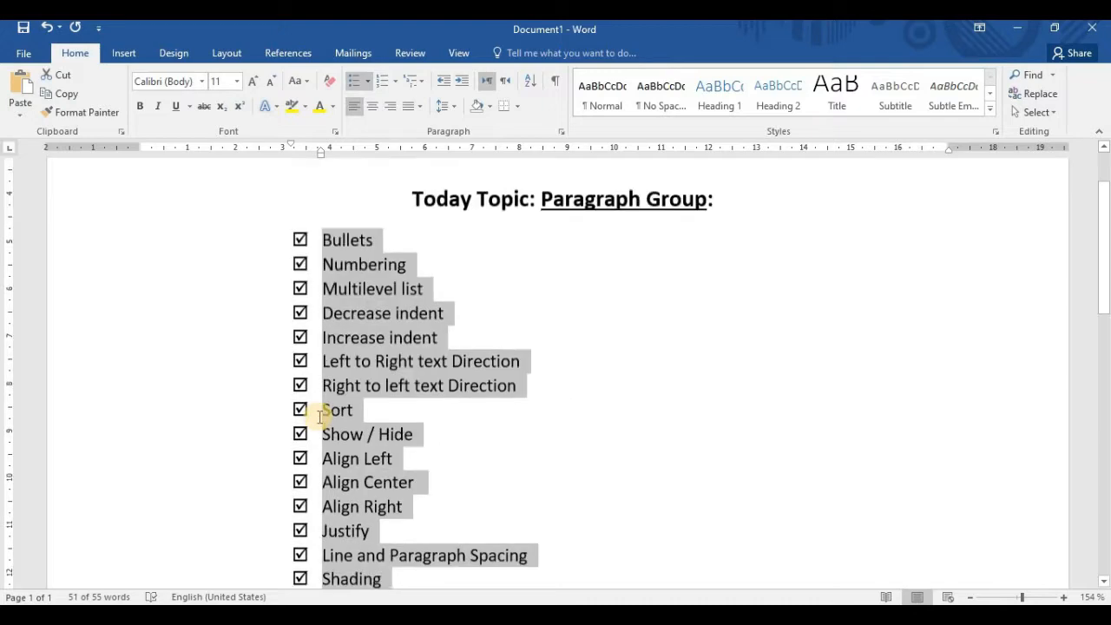
scroll(317, 422, up, 3)
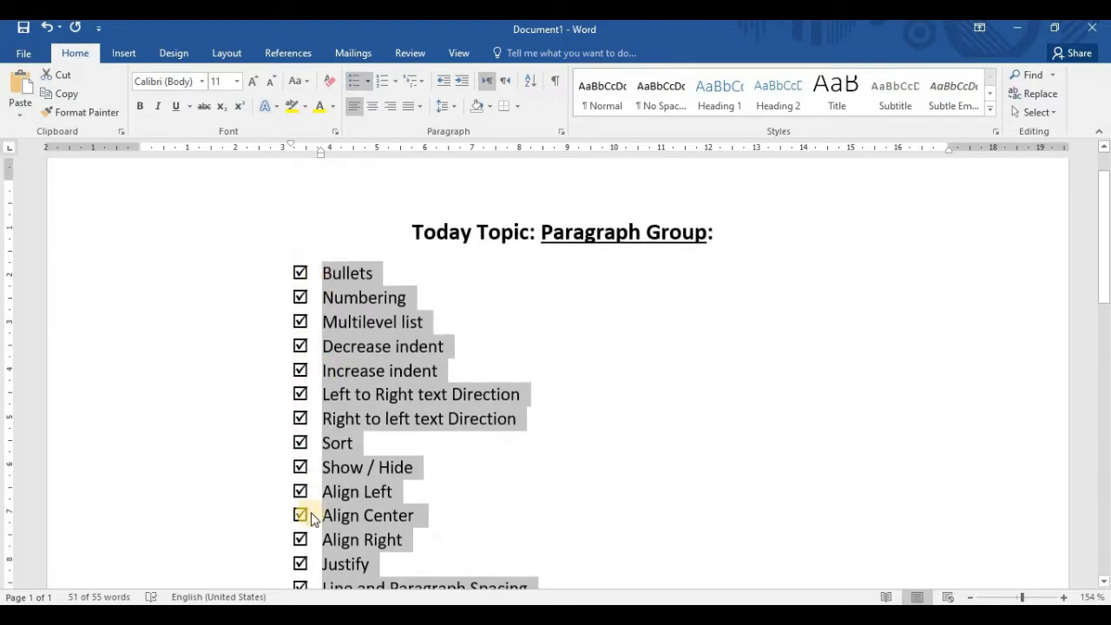
scroll(330, 486, down, 2)
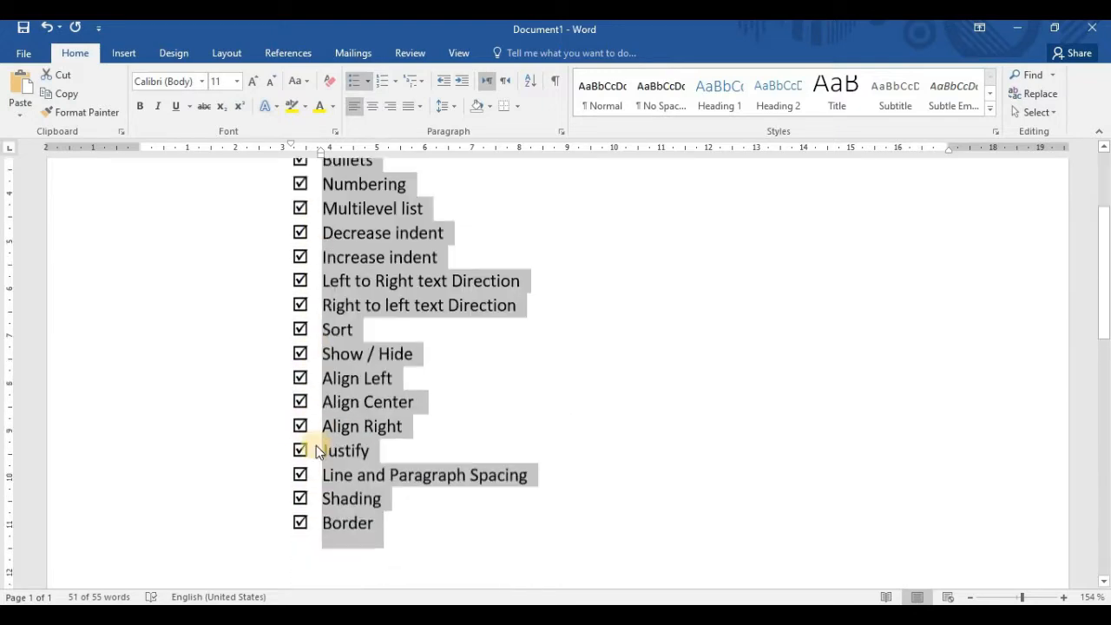
click(366, 84)
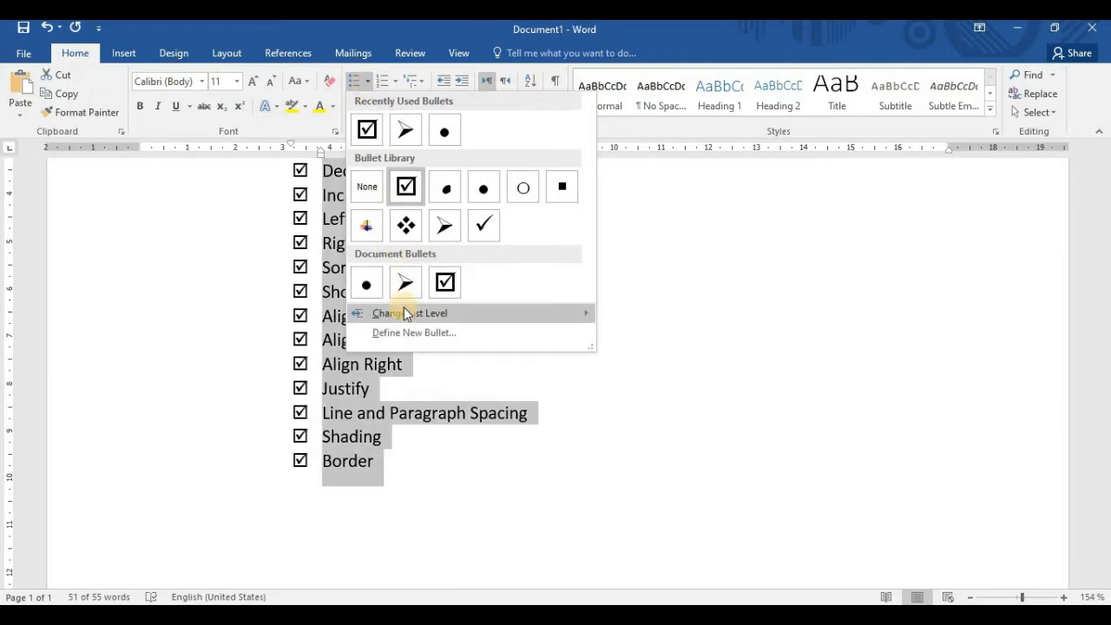
mouse_move(403, 313)
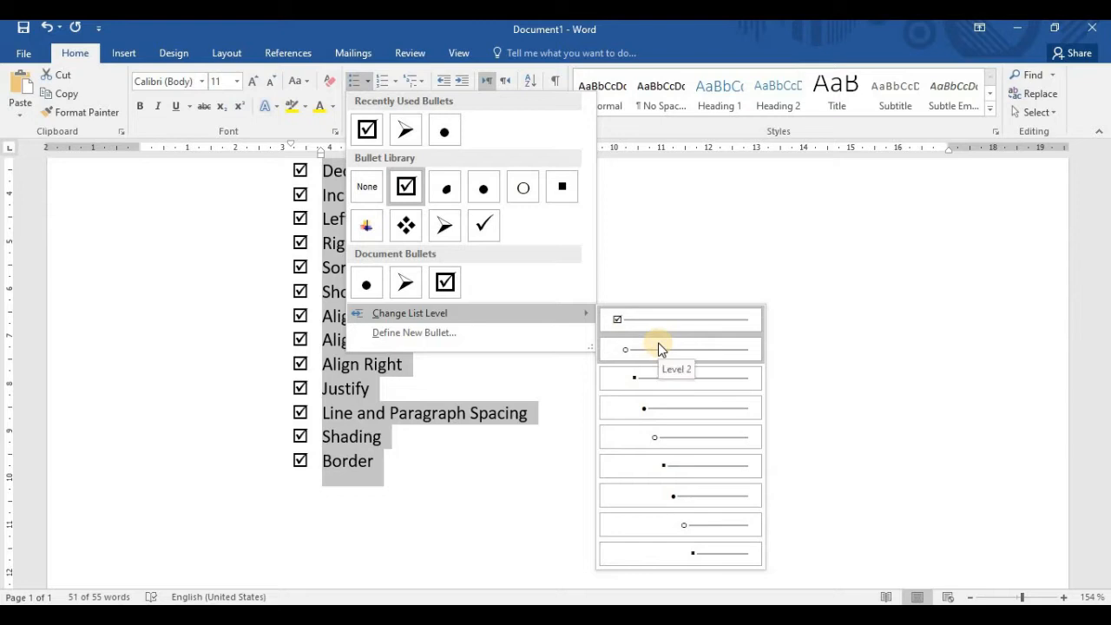
click(660, 404)
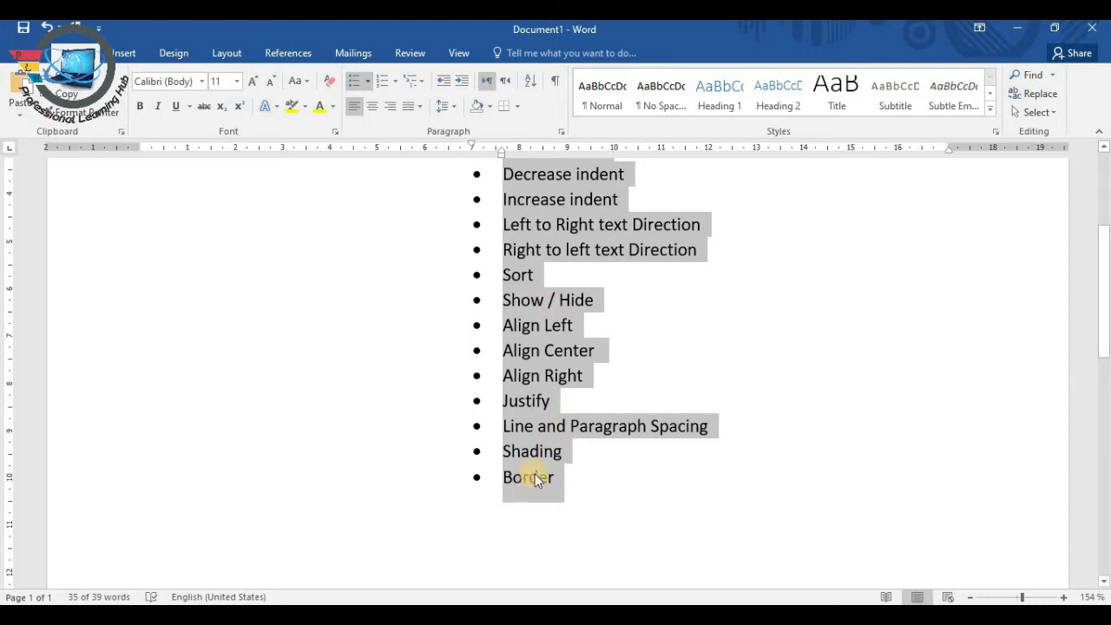
Return the selected topics to the first list level with checked-box bullets
scroll(568, 448, up, 3)
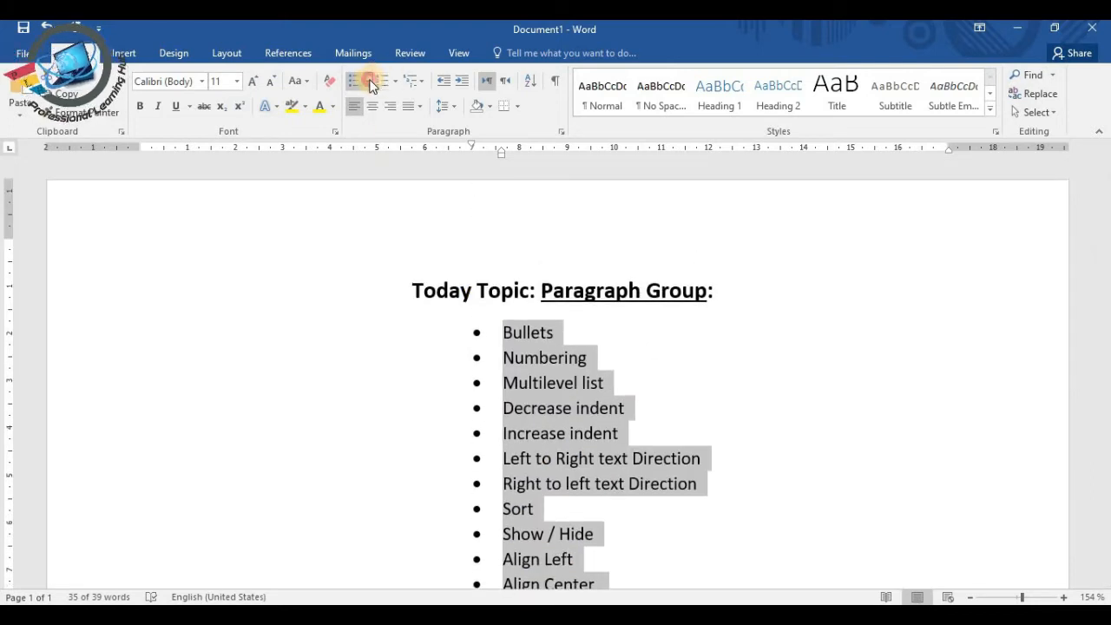
click(369, 81)
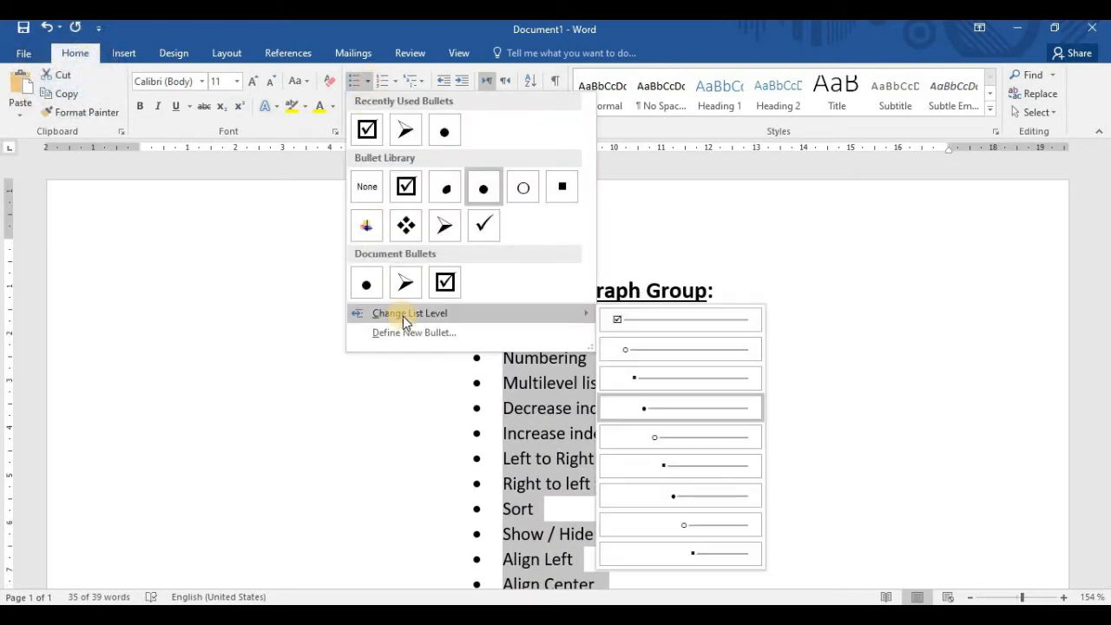
click(657, 319)
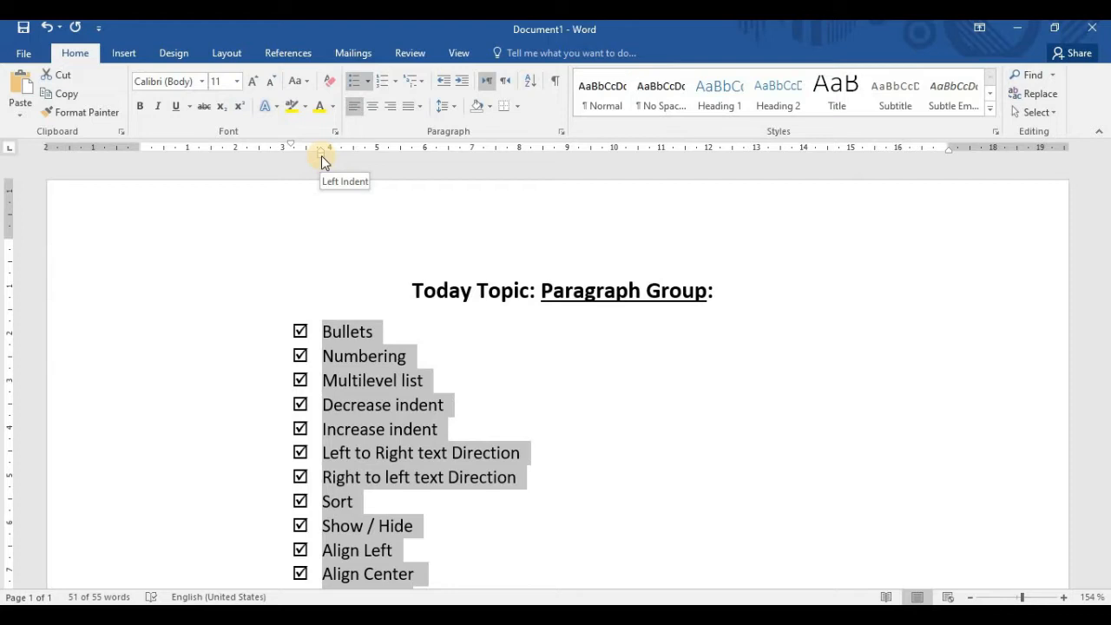
Shift the whole checked-box list so its left indent sits at about 3 cm on the ruler
drag(321, 156, 220, 164)
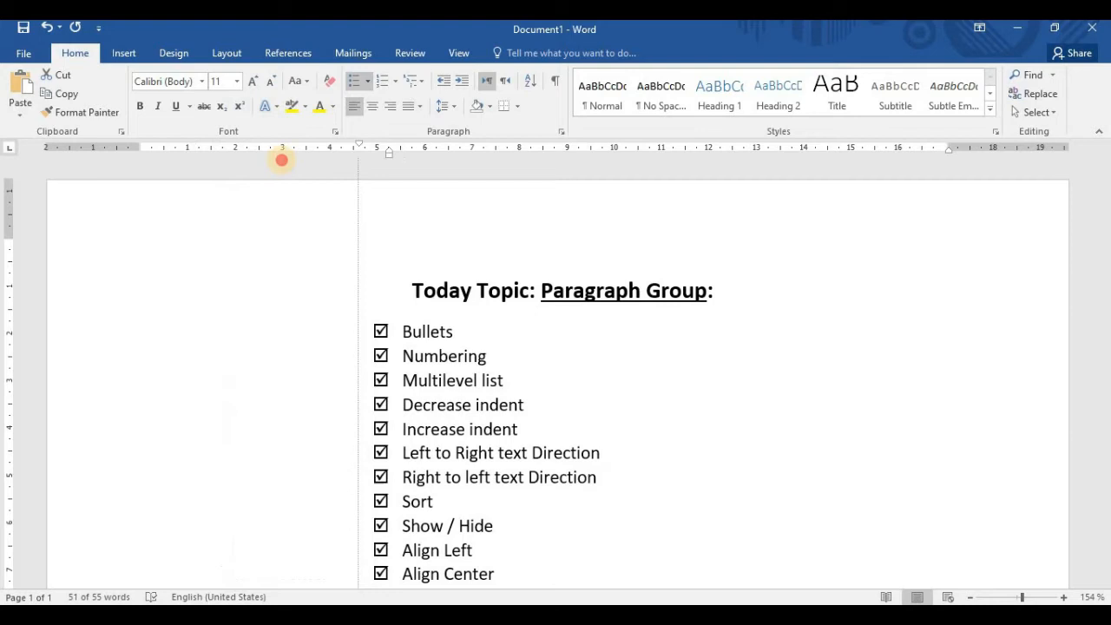
mouse_move(280, 156)
mouse_down()
mouse_move(211, 161)
mouse_move(344, 167)
mouse_move(218, 159)
mouse_up()
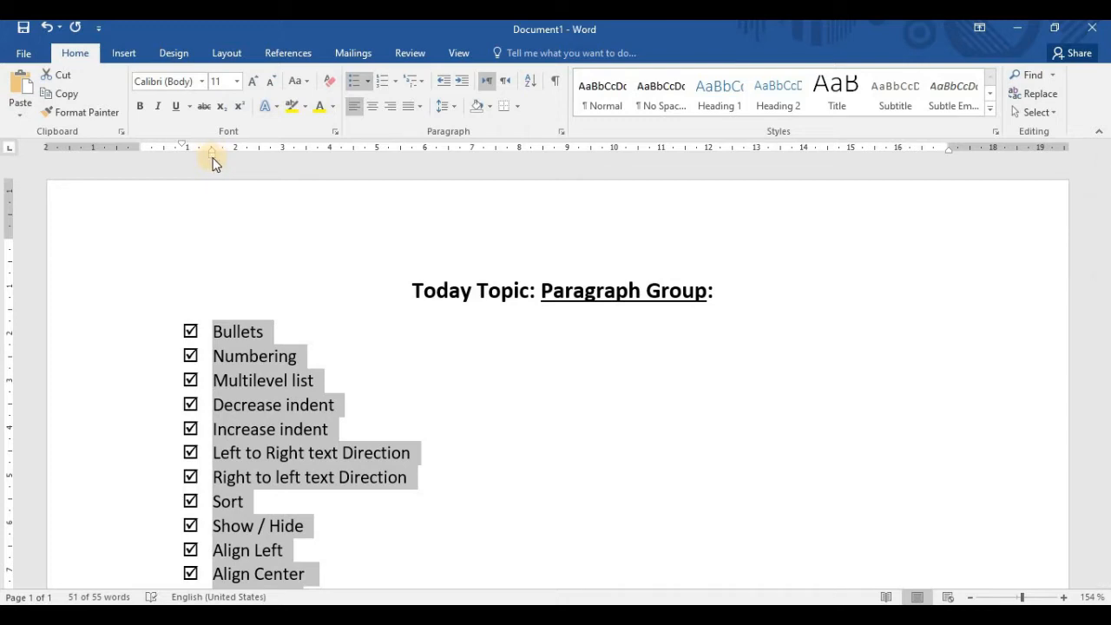
mouse_move(268, 158)
mouse_down()
mouse_move(315, 156)
mouse_move(282, 157)
mouse_up()
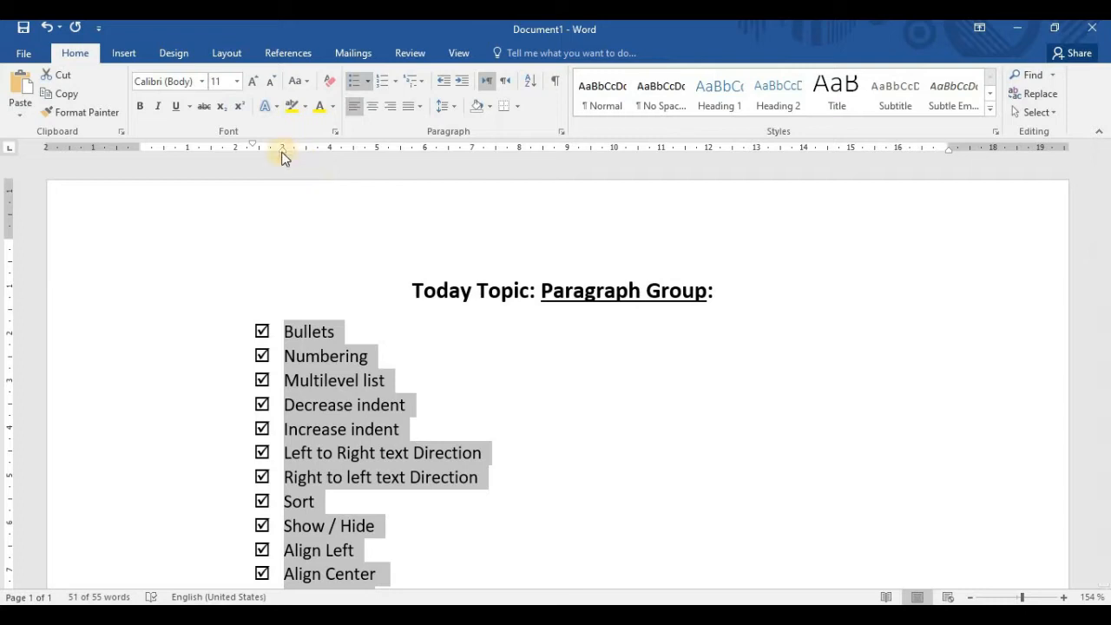
Widen the gap between checkboxes and text, placing the first-line indent at about 1.25 cm and the left indent at about 2.75 cm
drag(251, 144, 177, 145)
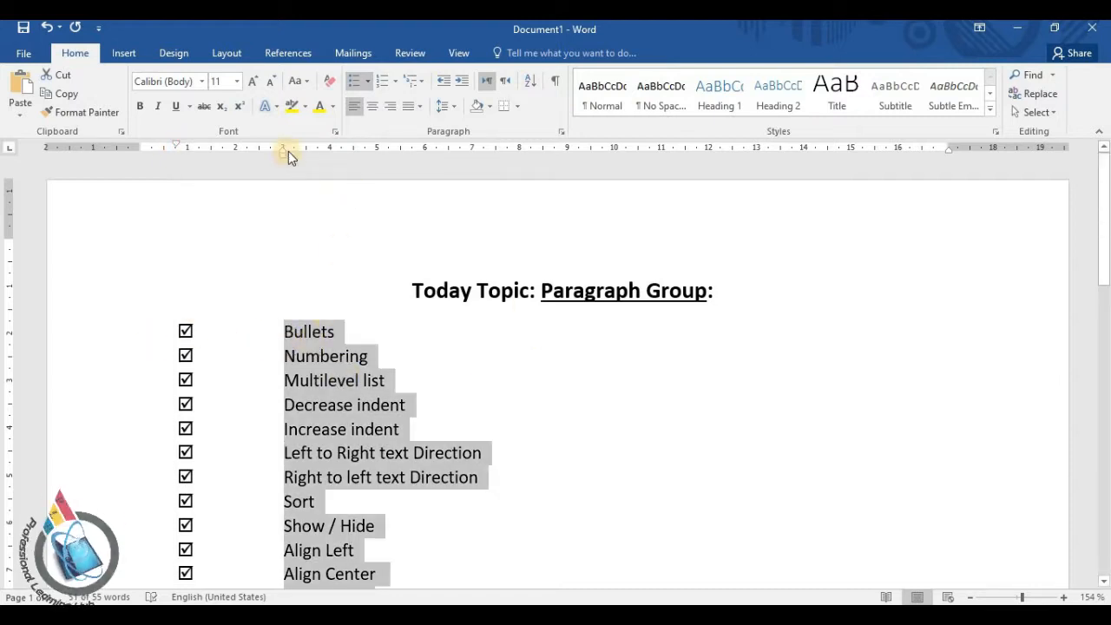
mouse_move(282, 149)
mouse_down()
mouse_move(241, 153)
mouse_move(295, 160)
mouse_move(214, 158)
mouse_move(271, 157)
mouse_up()
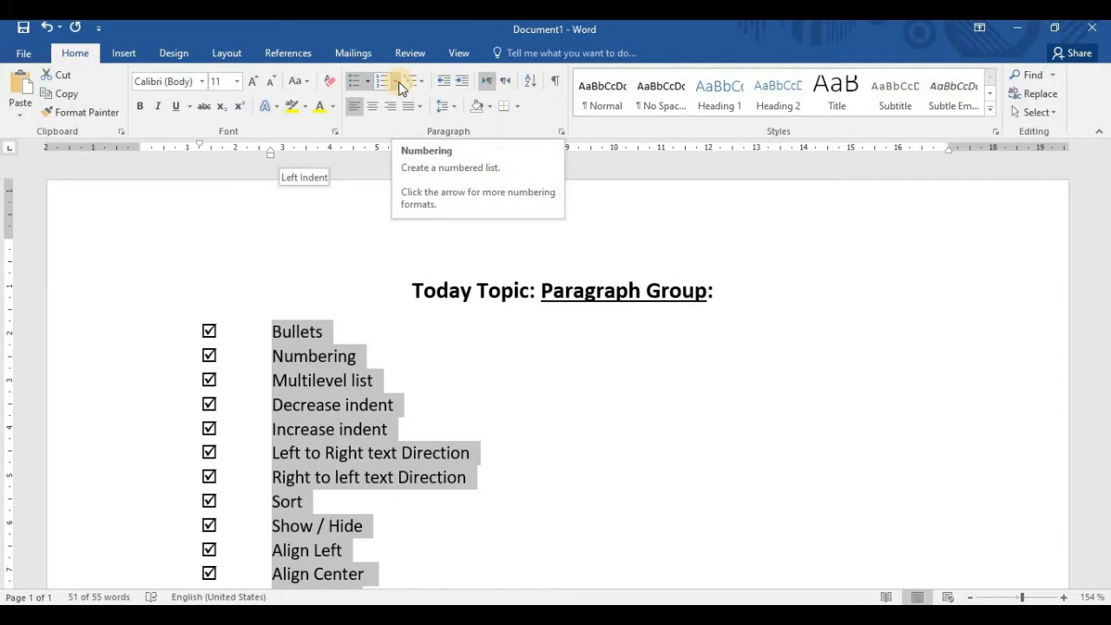
Convert the whole checked-box topic list into a numbered list in the 1., 2., 3. format
scroll(322, 356, down, 3)
scroll(322, 347, up, 3)
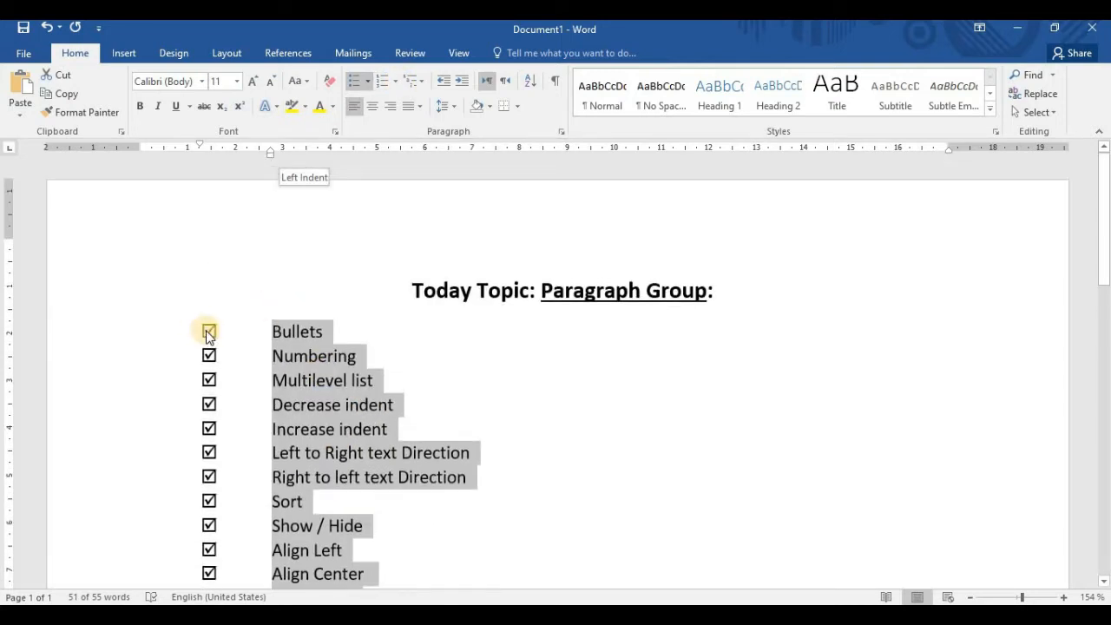
click(267, 331)
drag(400, 434, 333, 350)
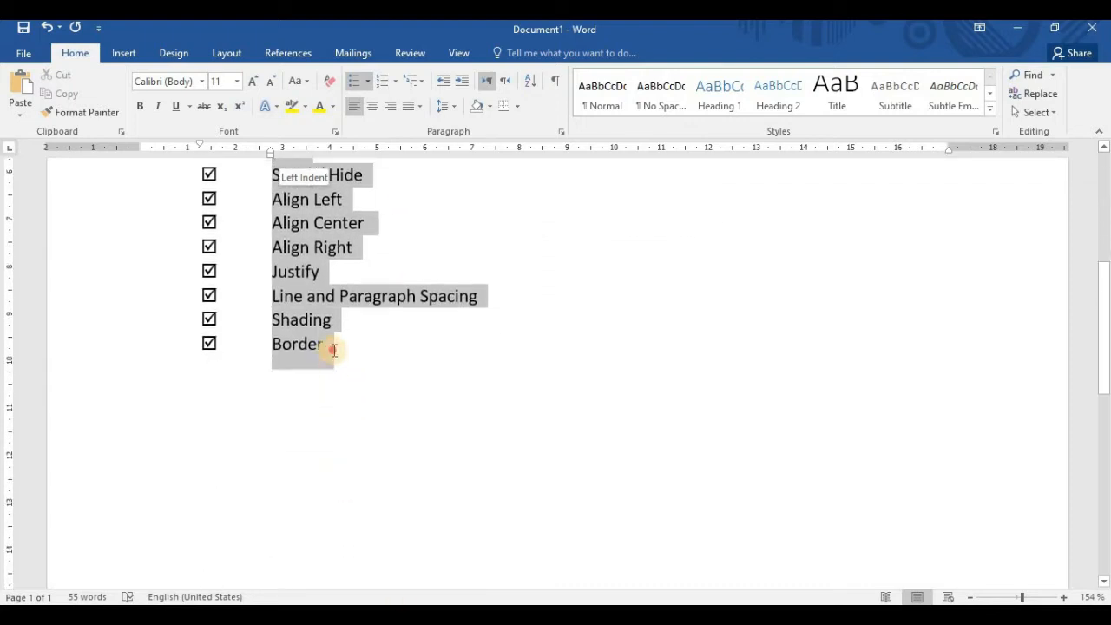
click(394, 81)
click(403, 137)
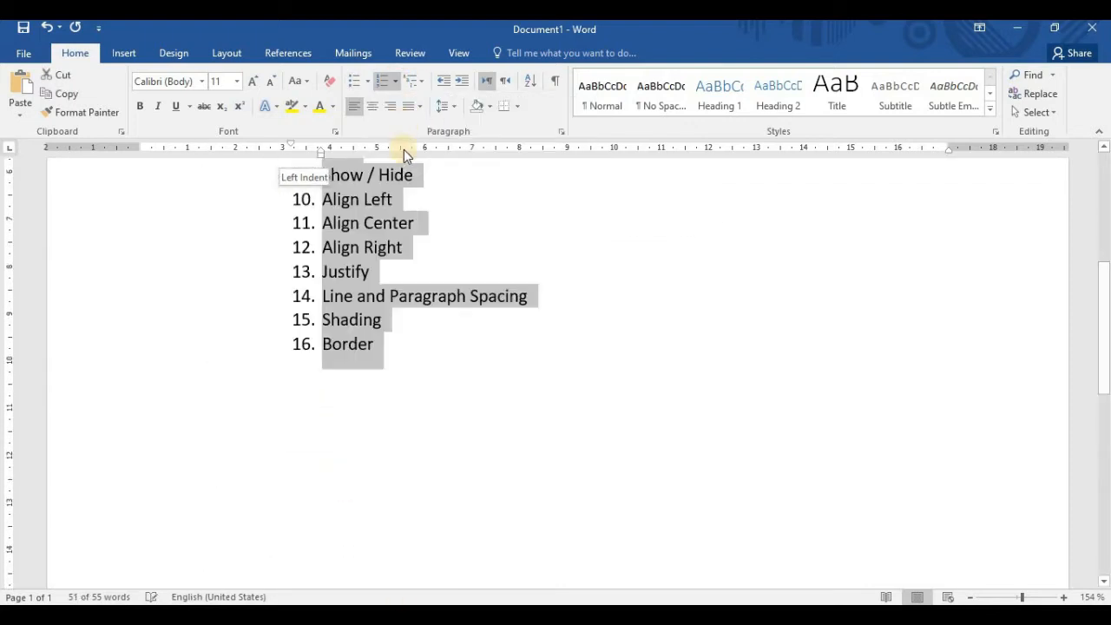
scroll(469, 391, up, 5)
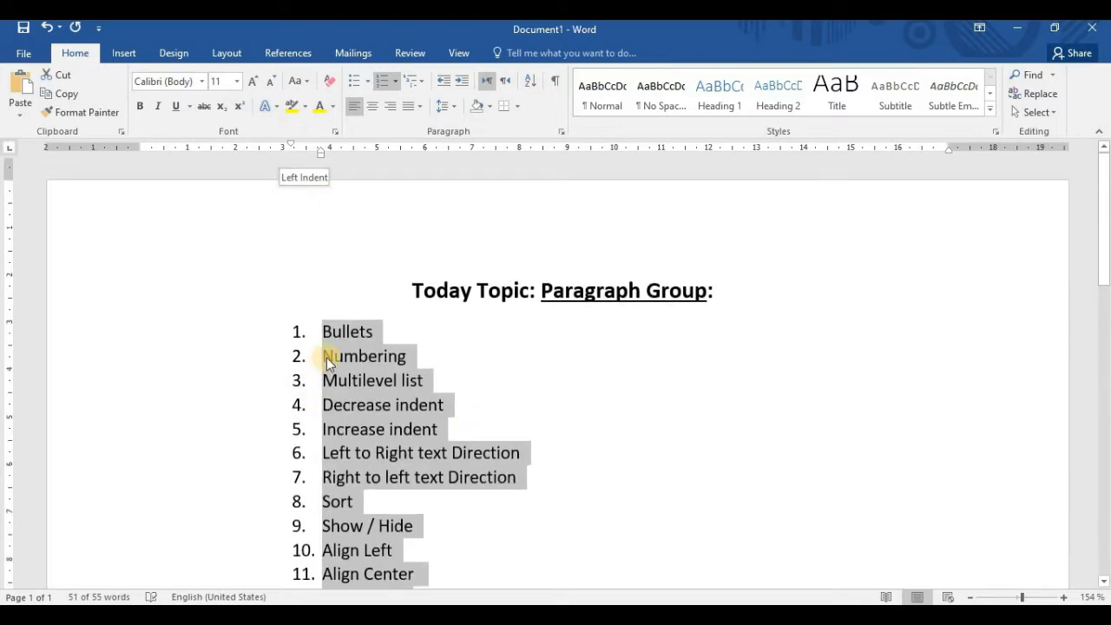
Widen the gap between the numbers and their text by moving the list's first-line indent to about 2 cm on the ruler
scroll(326, 357, down, 4)
scroll(330, 330, up, 4)
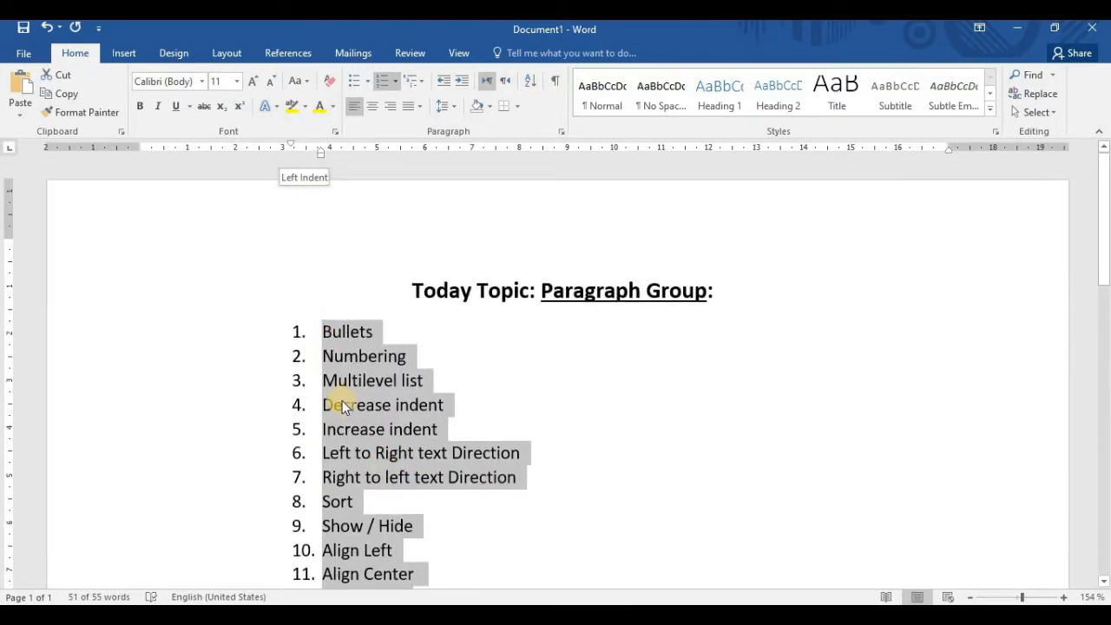
scroll(340, 404, down, 5)
scroll(371, 419, up, 5)
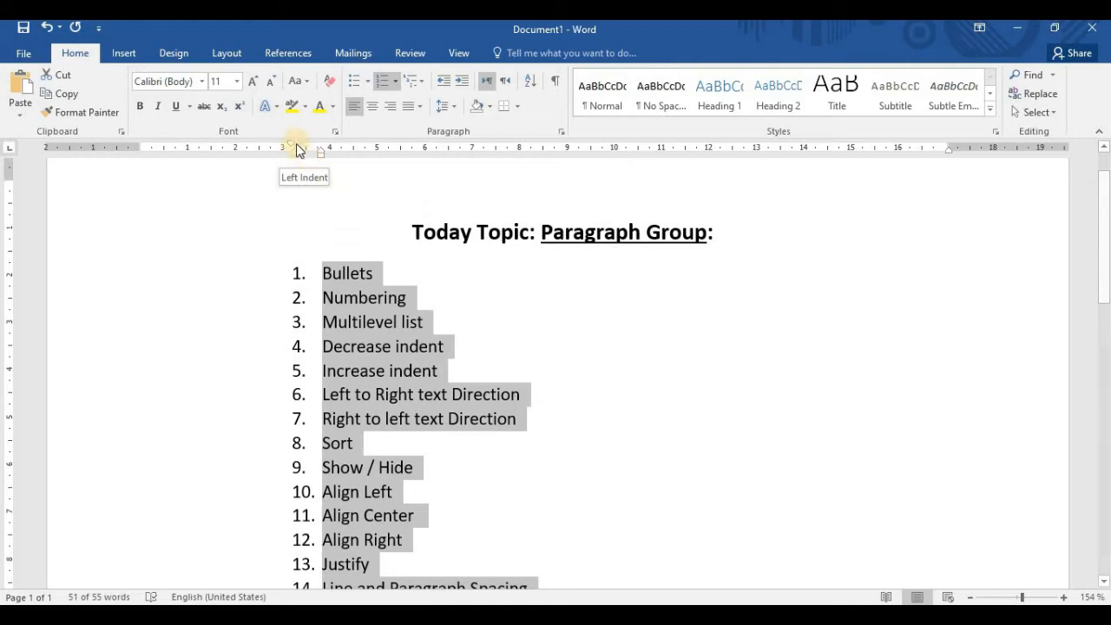
drag(292, 146, 235, 144)
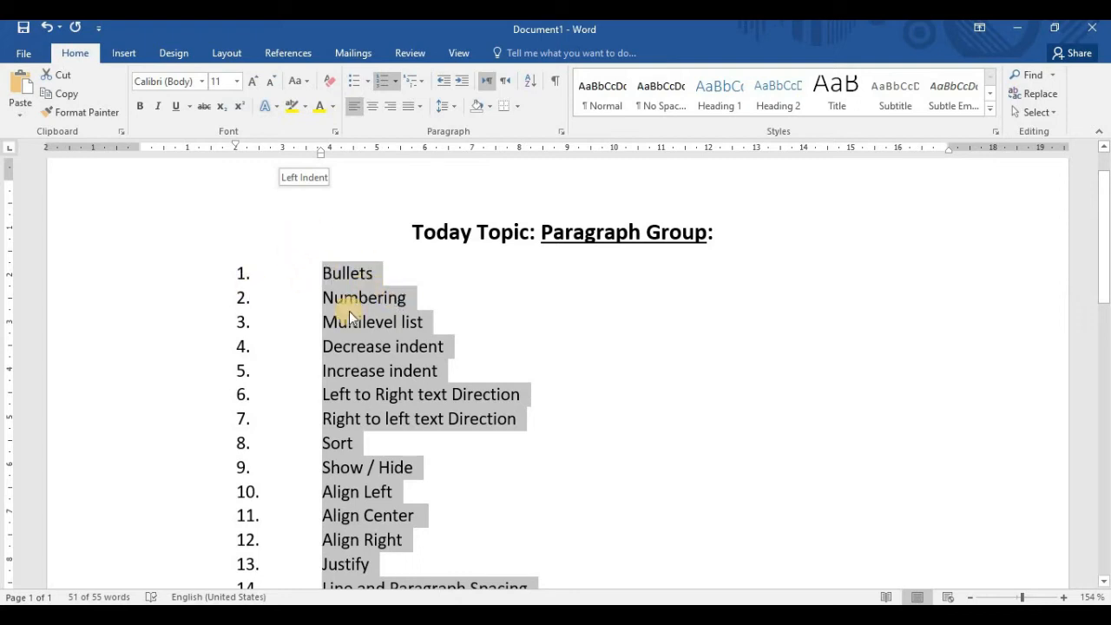
Look through the numbered topic list from Bullets to Border to check the spacing between numbers and text
scroll(368, 390, down, 4)
scroll(303, 273, up, 4)
scroll(329, 373, down, 4)
scroll(368, 367, up, 4)
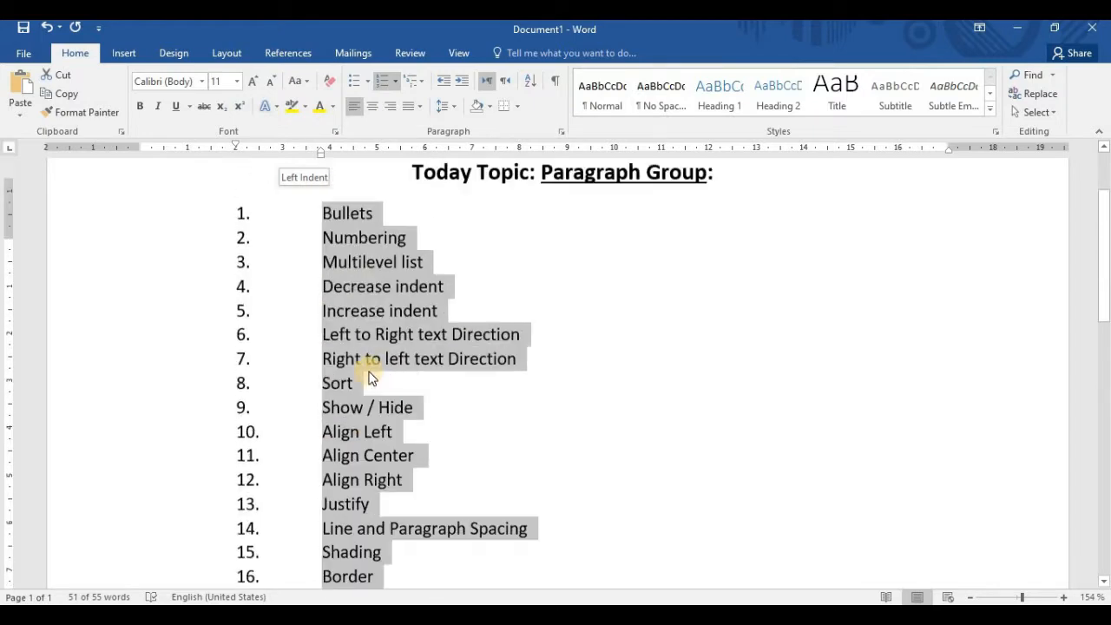
scroll(367, 372, down, 3)
scroll(368, 377, up, 3)
scroll(367, 375, down, 4)
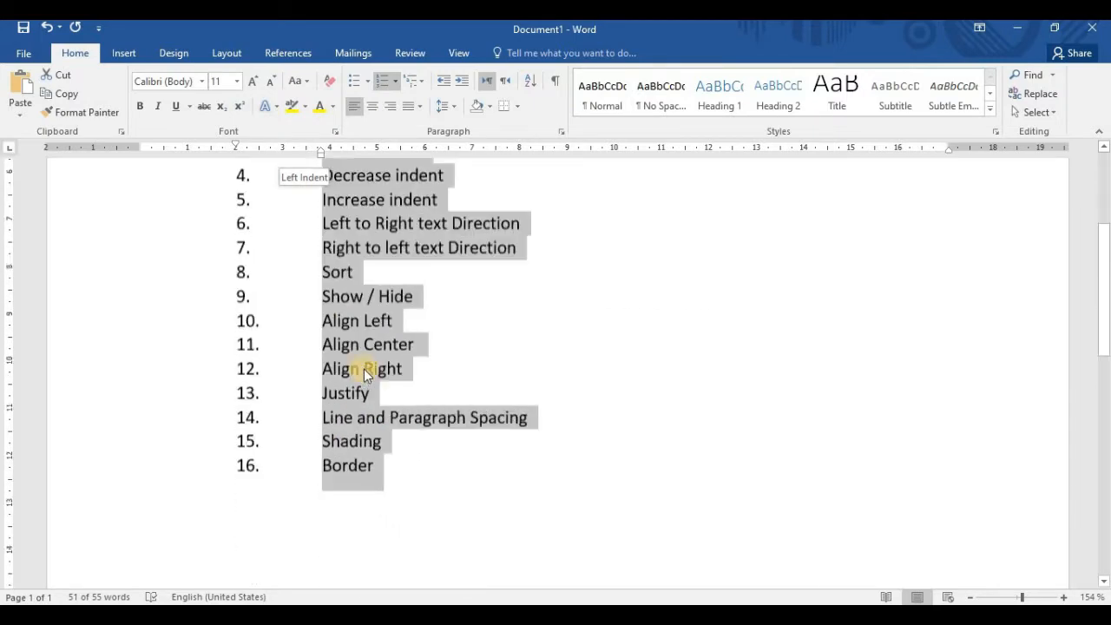
scroll(379, 354, up, 4)
scroll(379, 354, up, 1)
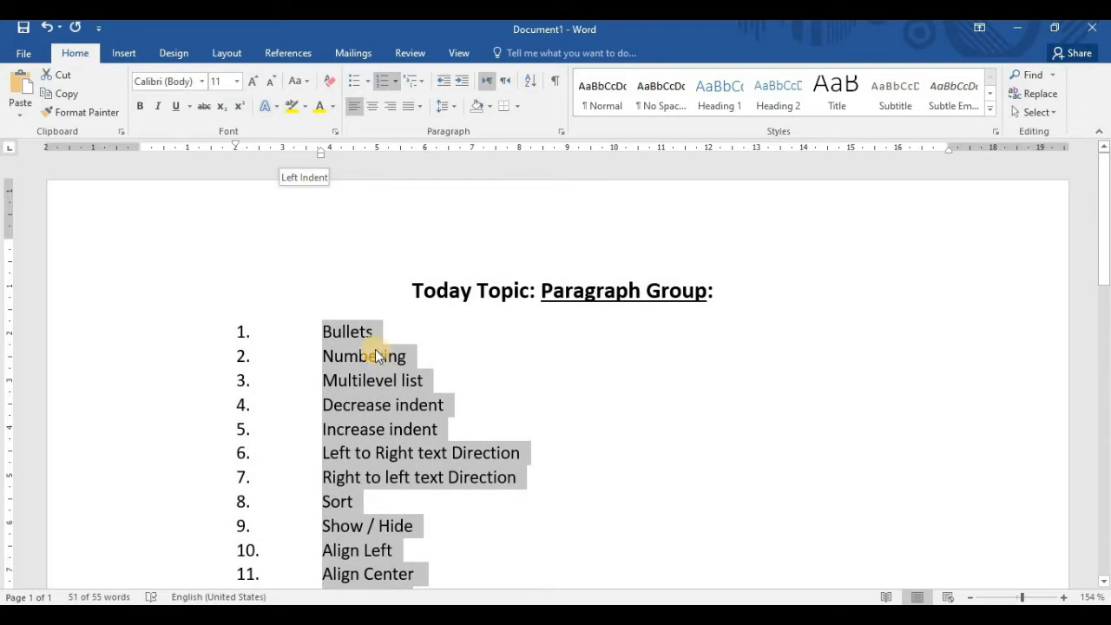
Change the numbered topics to the fourth list level and bring the first-line indent to about 0.5 cm and the left indent to about 1.75 cm
click(395, 83)
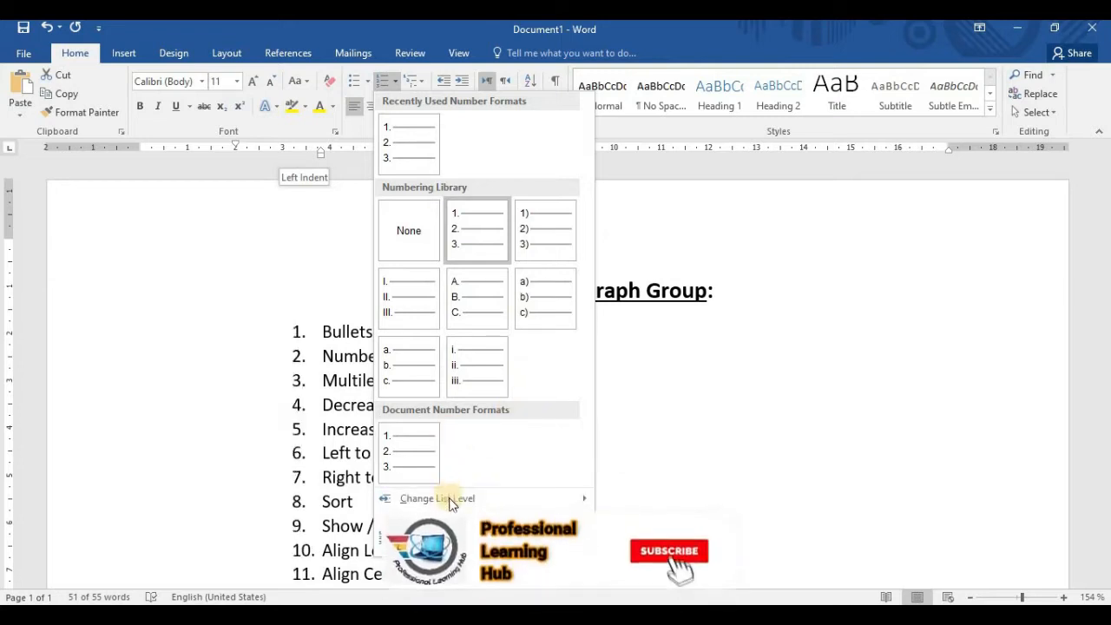
mouse_move(450, 500)
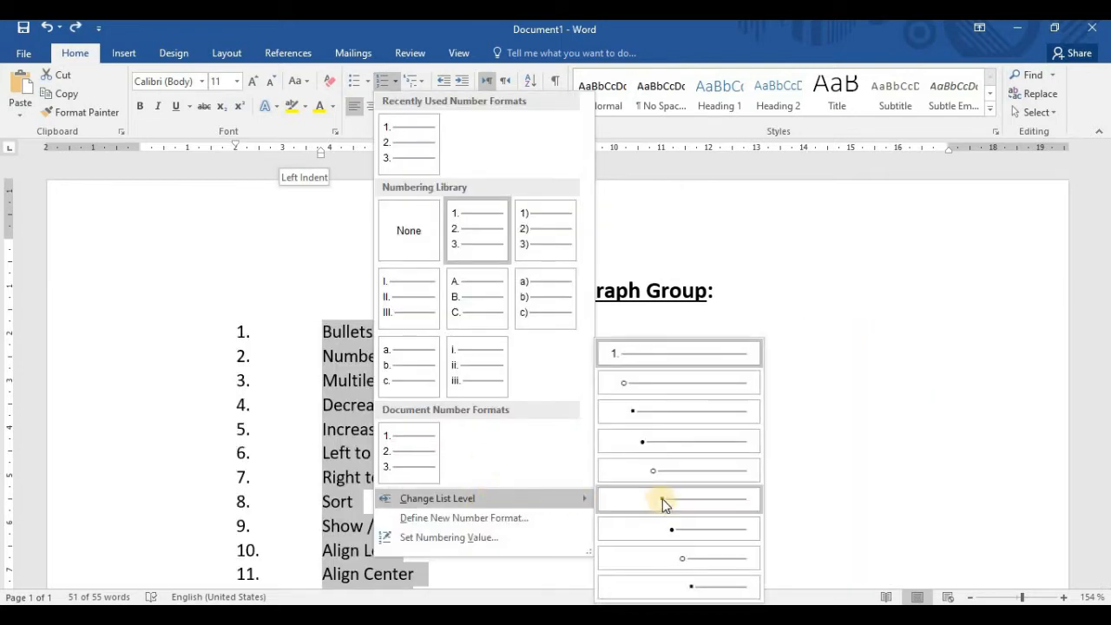
click(668, 451)
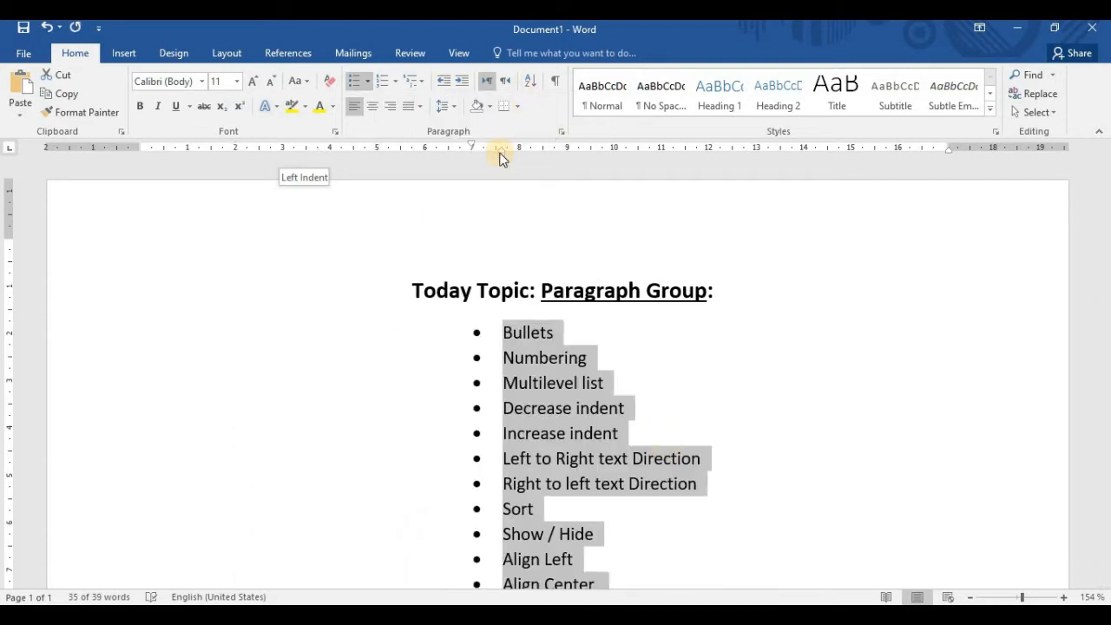
mouse_move(495, 152)
mouse_down()
mouse_move(219, 157)
mouse_move(160, 138)
mouse_up()
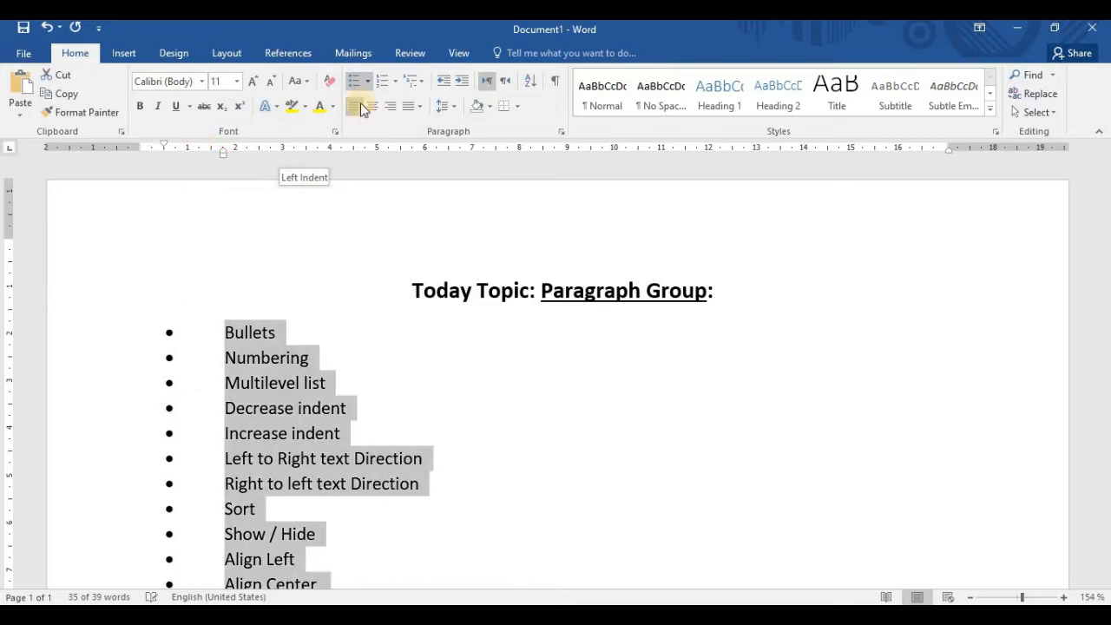
Define a new number format with the 1st, 2nd, 3rd number style and apply it to the topic list
click(397, 84)
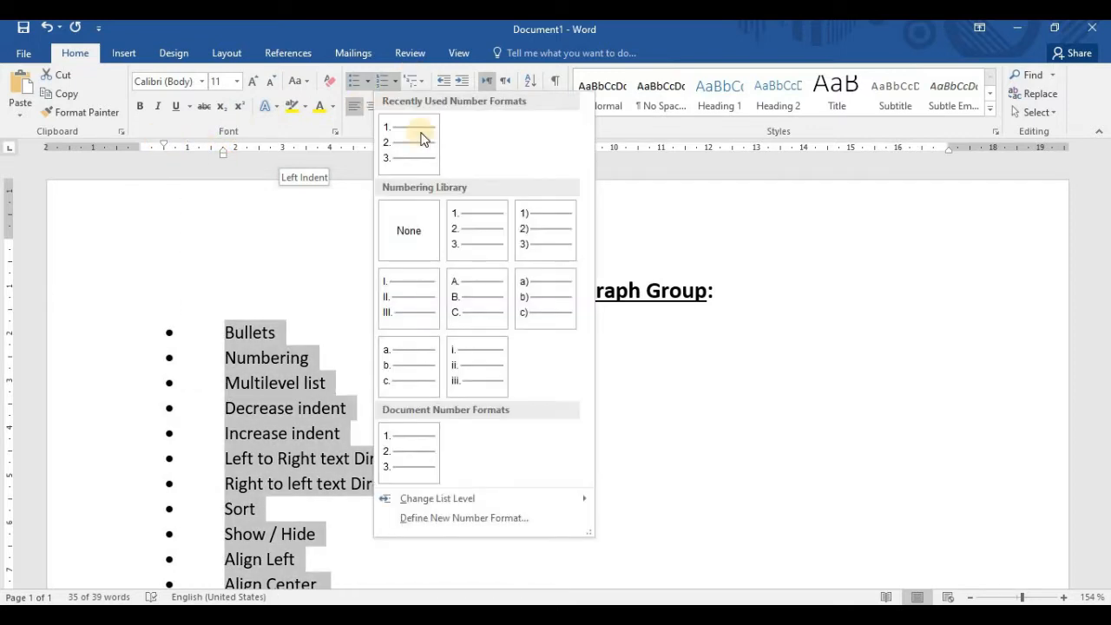
click(498, 520)
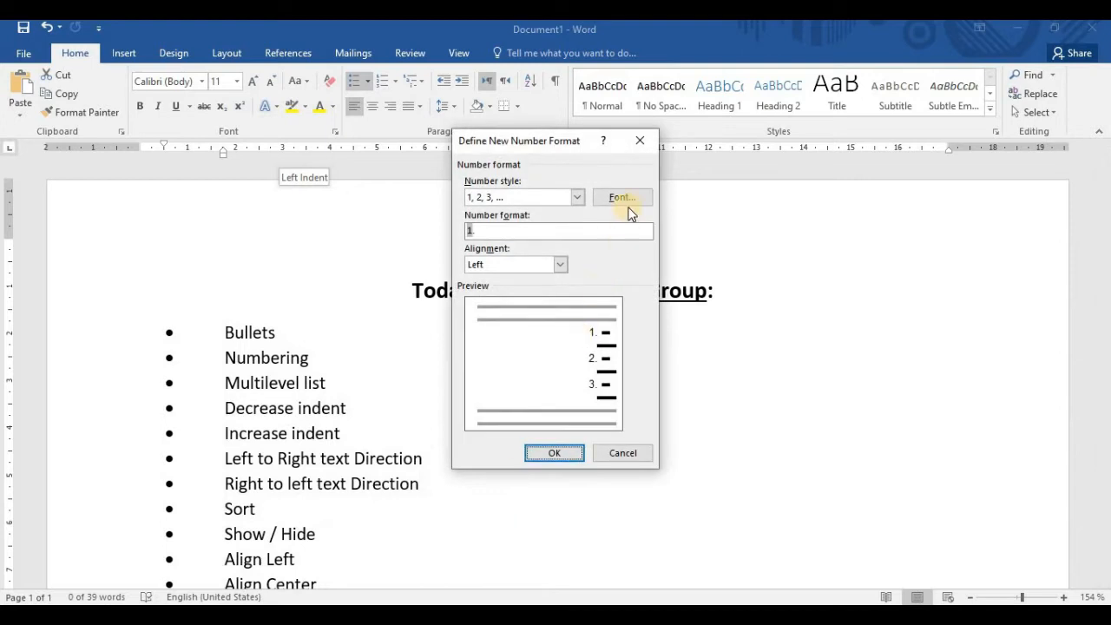
click(577, 196)
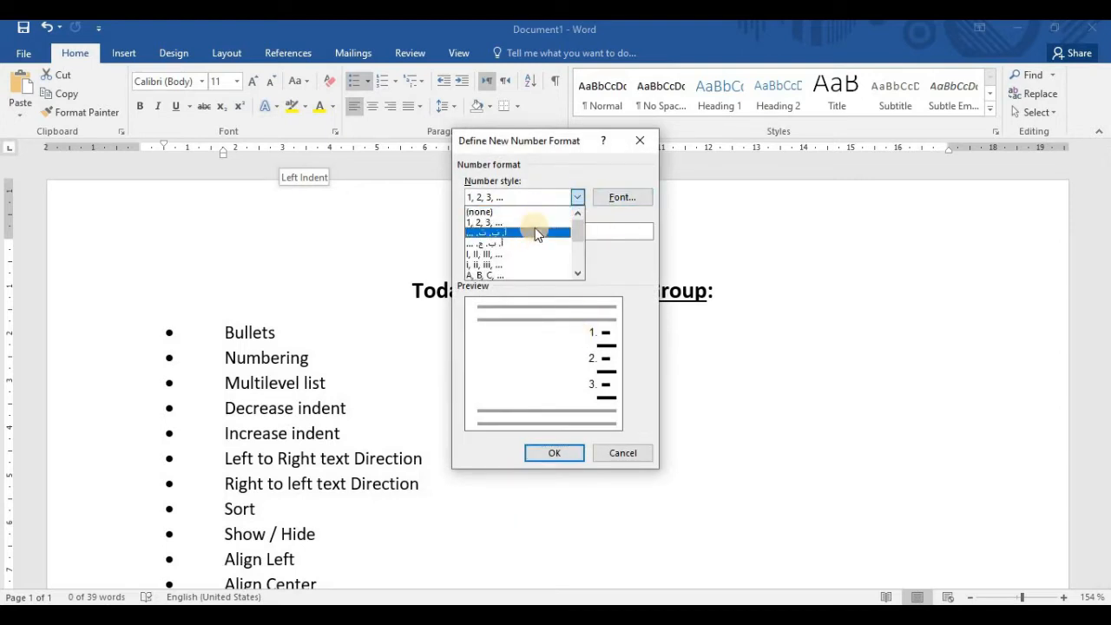
scroll(517, 239, down, 1)
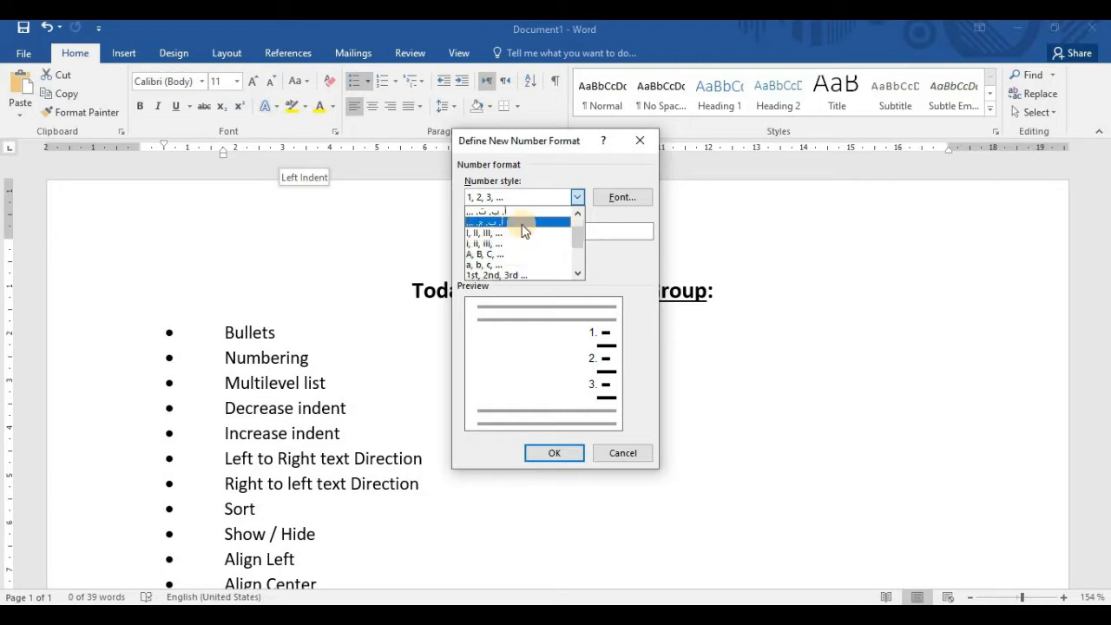
scroll(575, 248, down, 3)
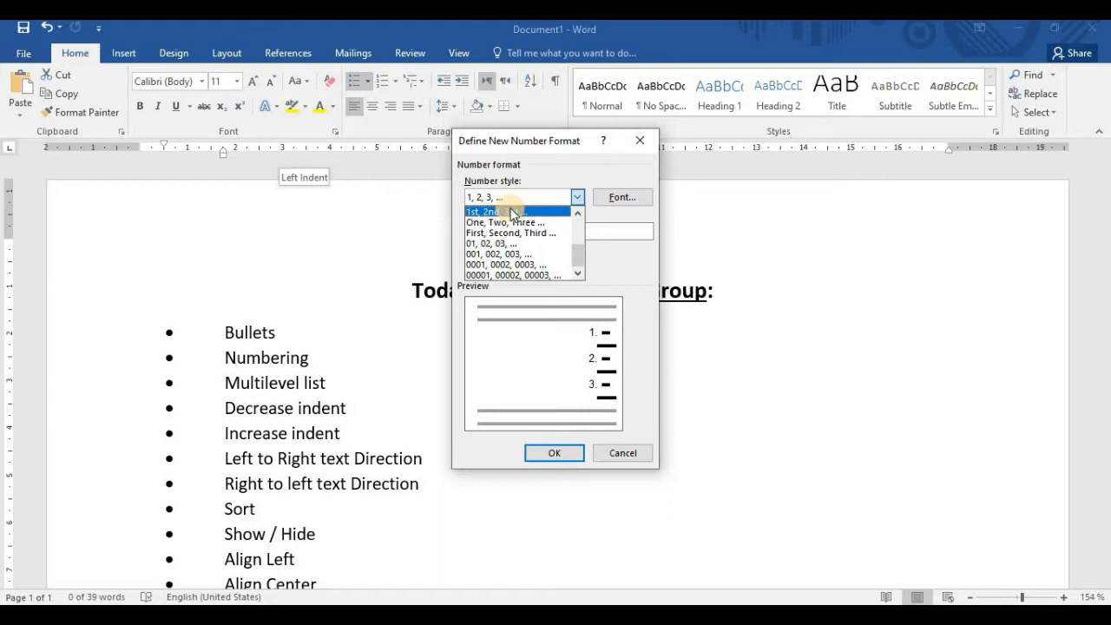
click(577, 197)
click(578, 197)
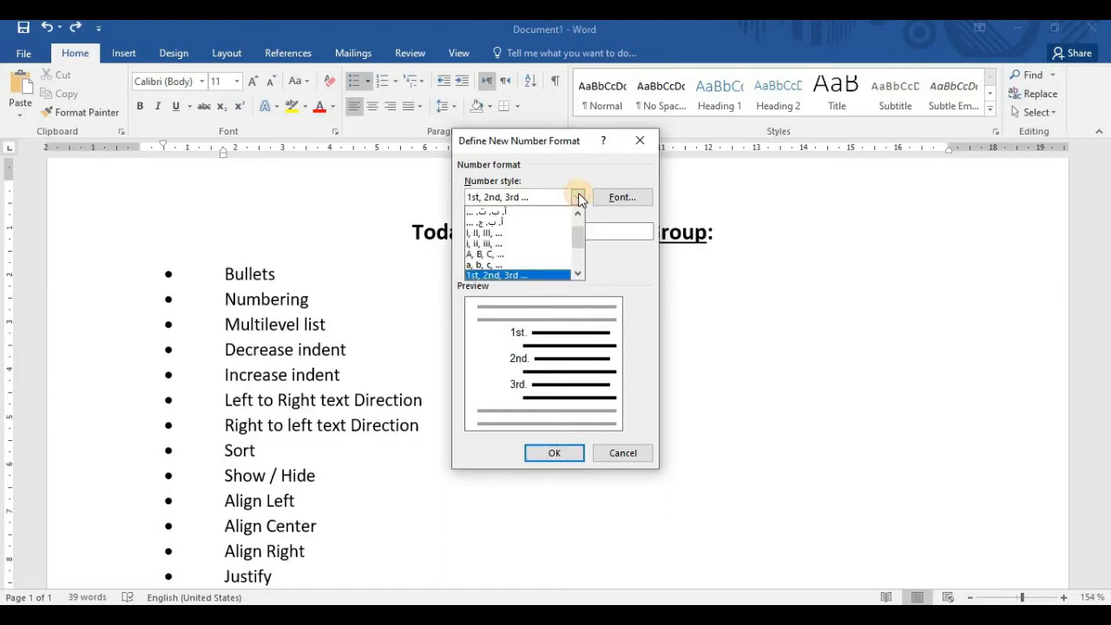
scroll(580, 218, up, 1)
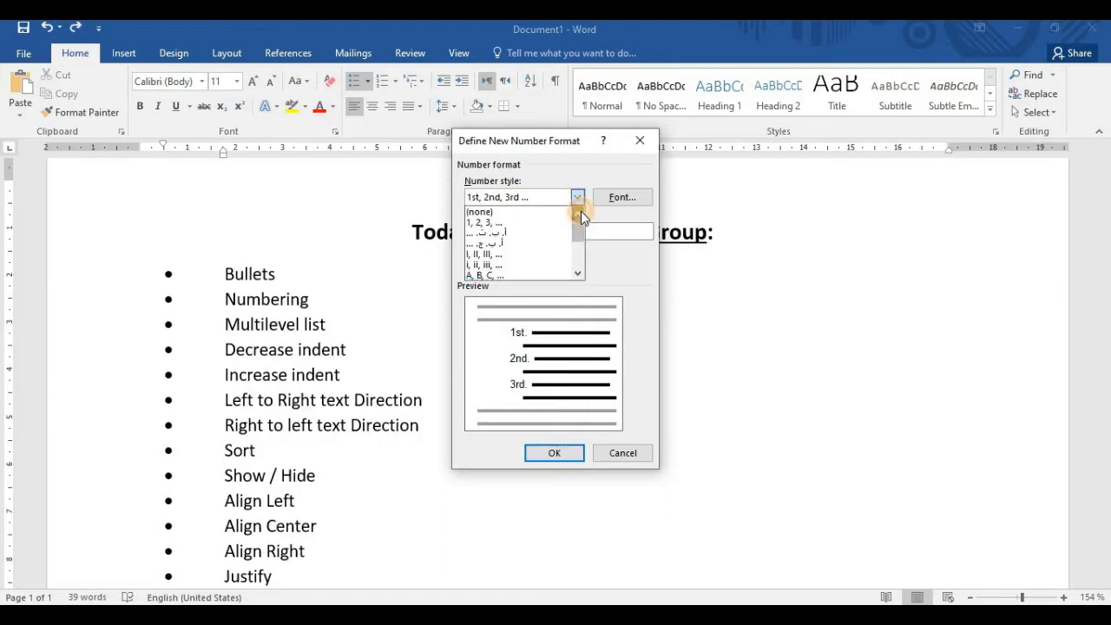
scroll(579, 231, down, 1)
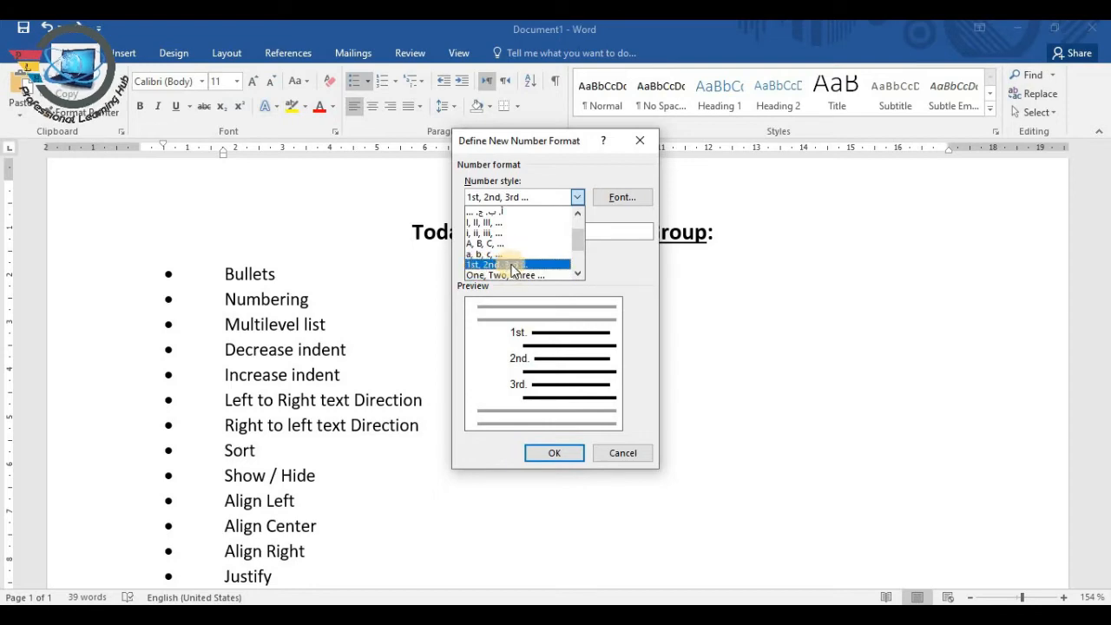
click(512, 265)
click(550, 454)
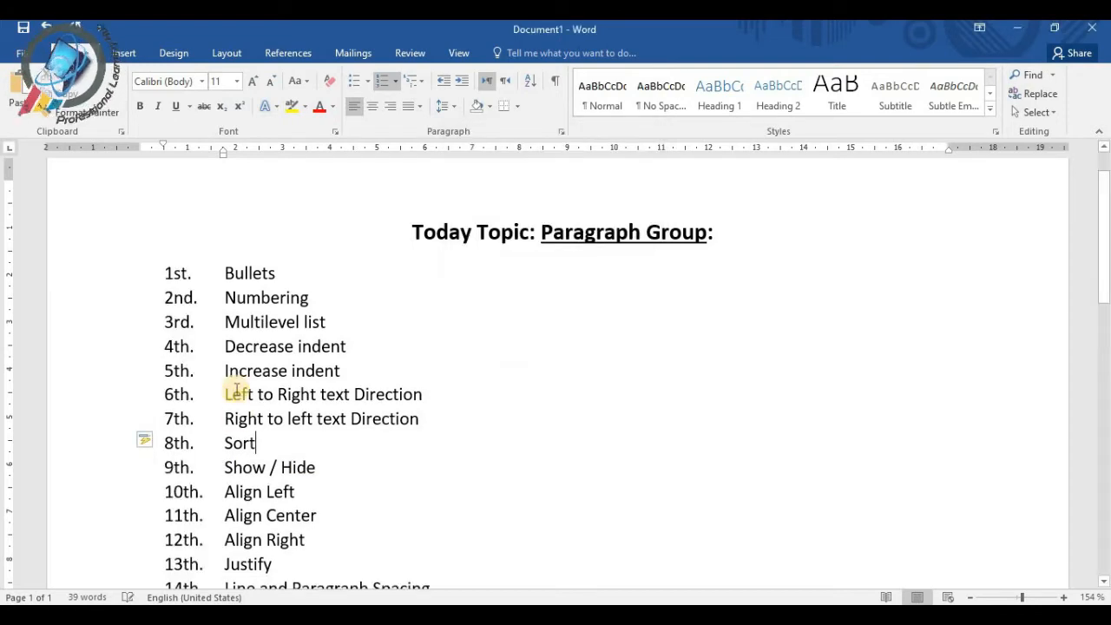
Review the ordinal-numbered topics down to Border and undo the new number format
scroll(238, 417, down, 3)
scroll(235, 387, up, 3)
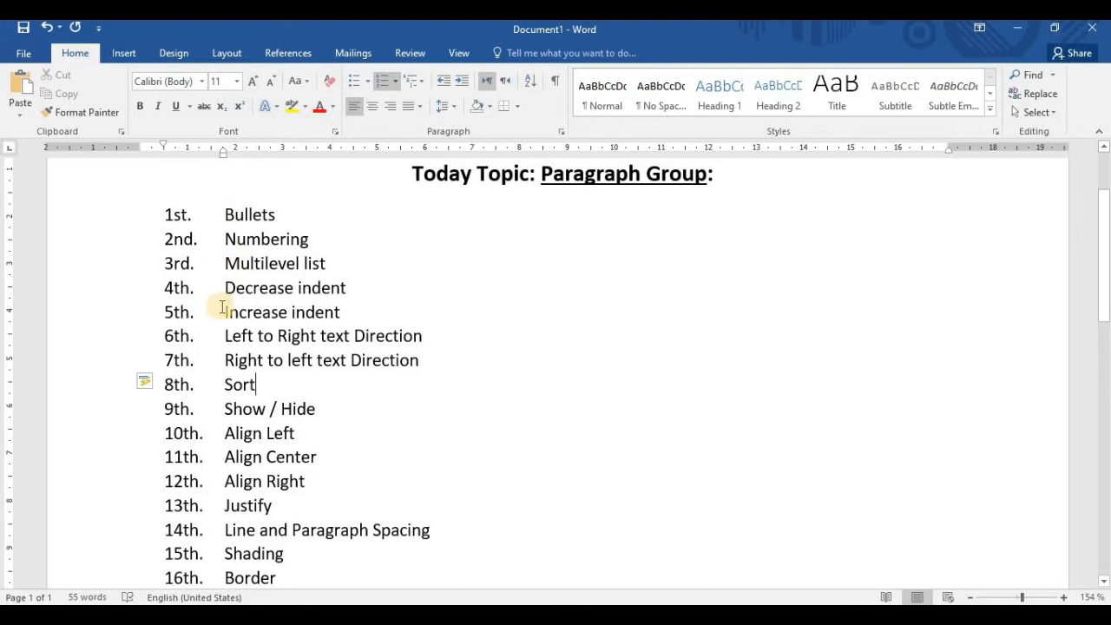
scroll(236, 321, down, 2)
scroll(238, 323, down, 3)
scroll(252, 361, up, 6)
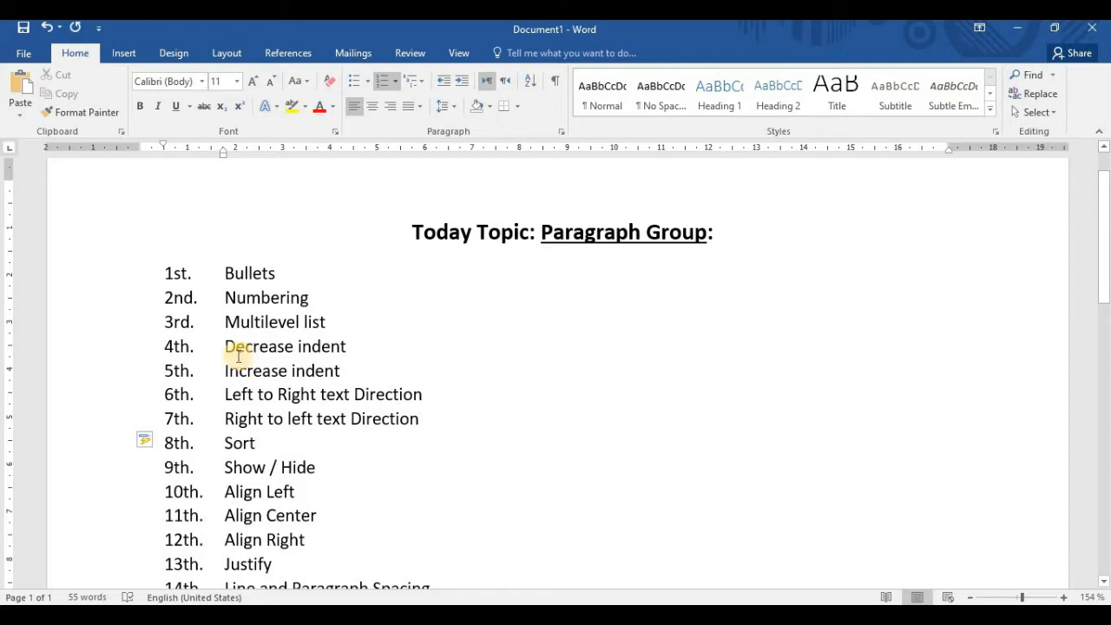
key(ctrl+z)
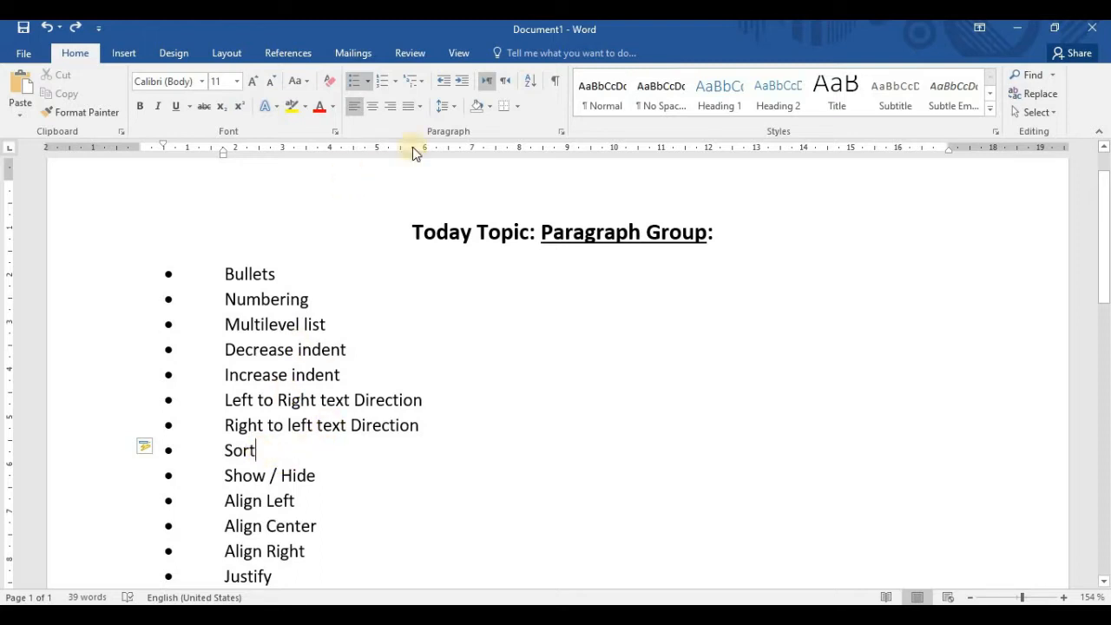
click(426, 87)
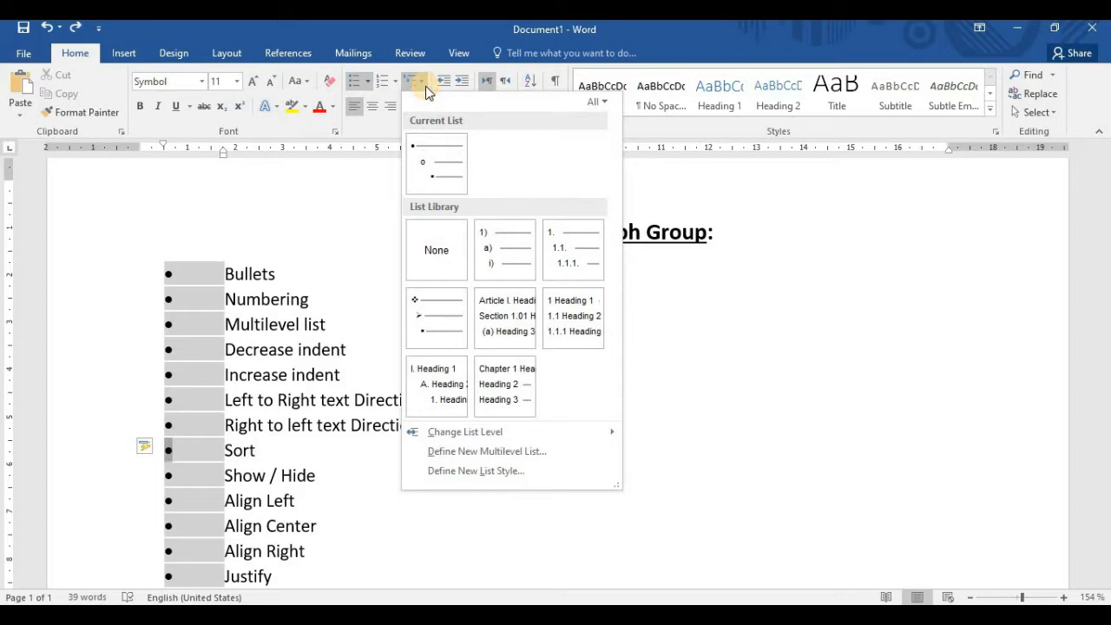
click(265, 436)
click(267, 444)
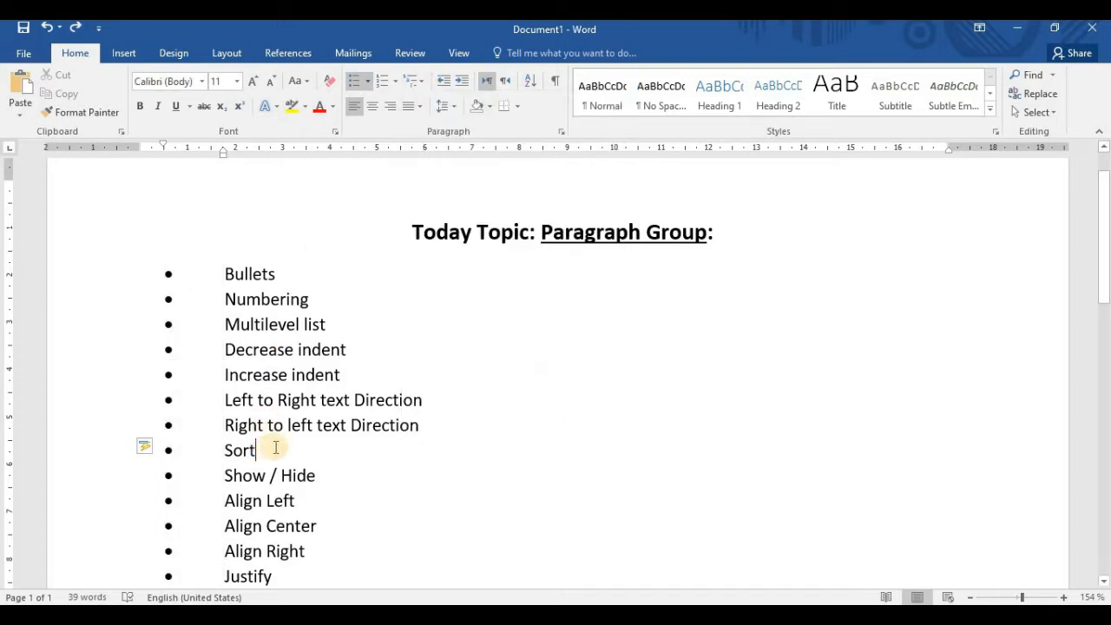
Add a second-level bullet reading "Low" directly beneath the Justify topic
scroll(287, 441, down, 3)
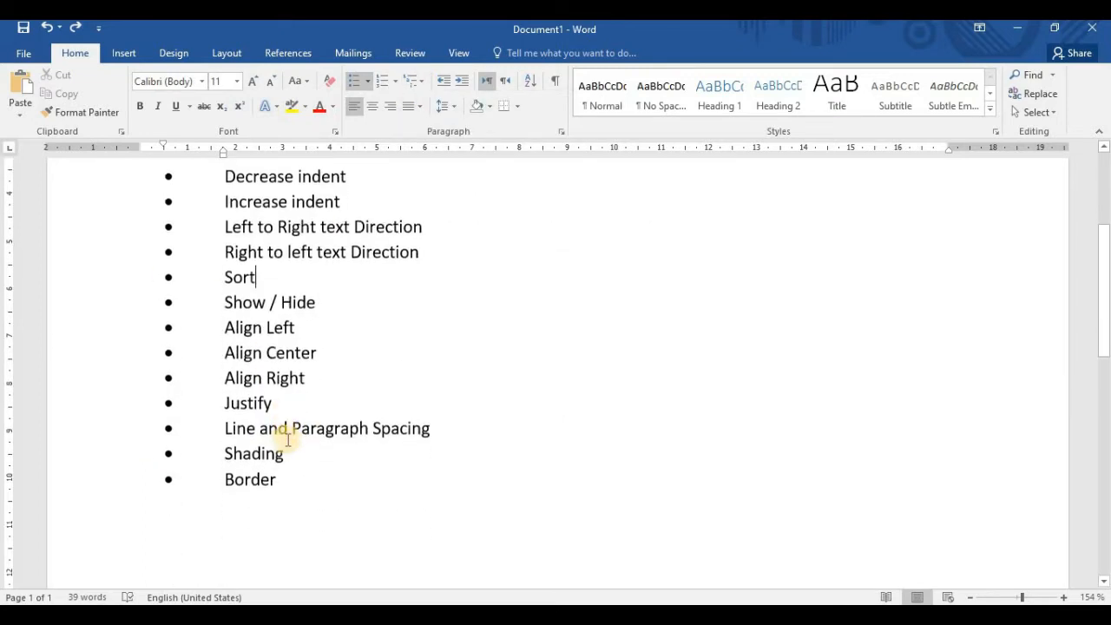
click(269, 398)
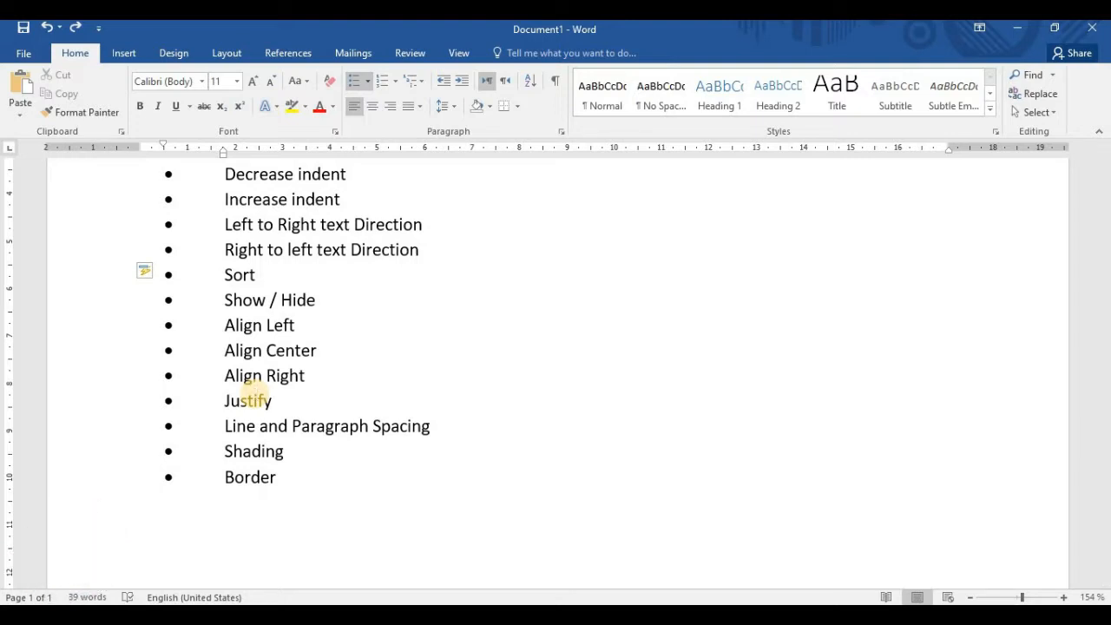
key(Return)
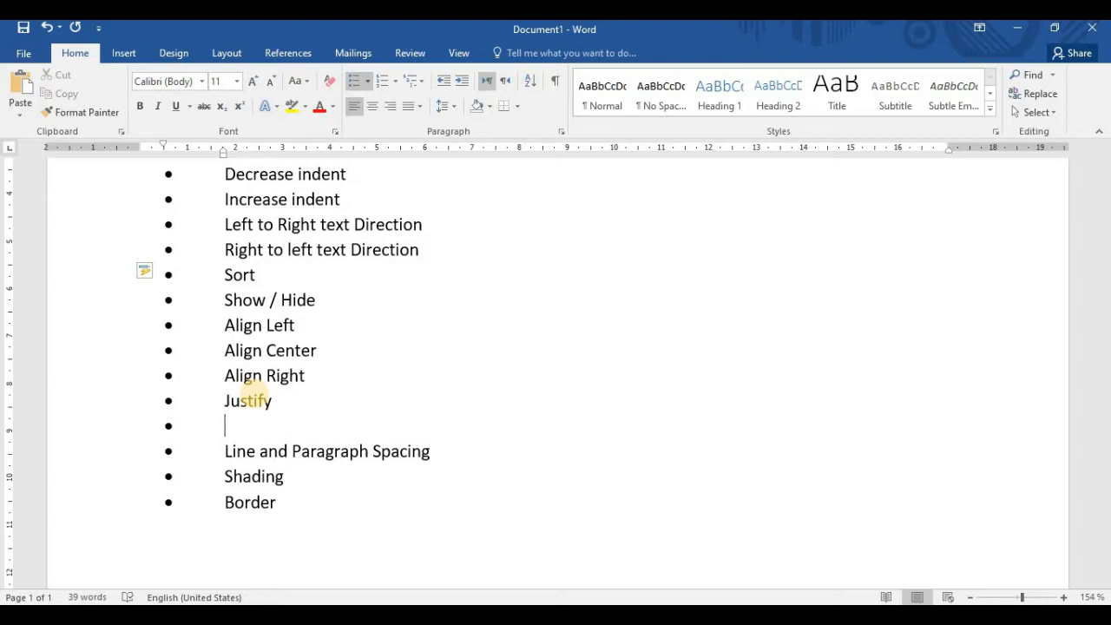
key(Tab)
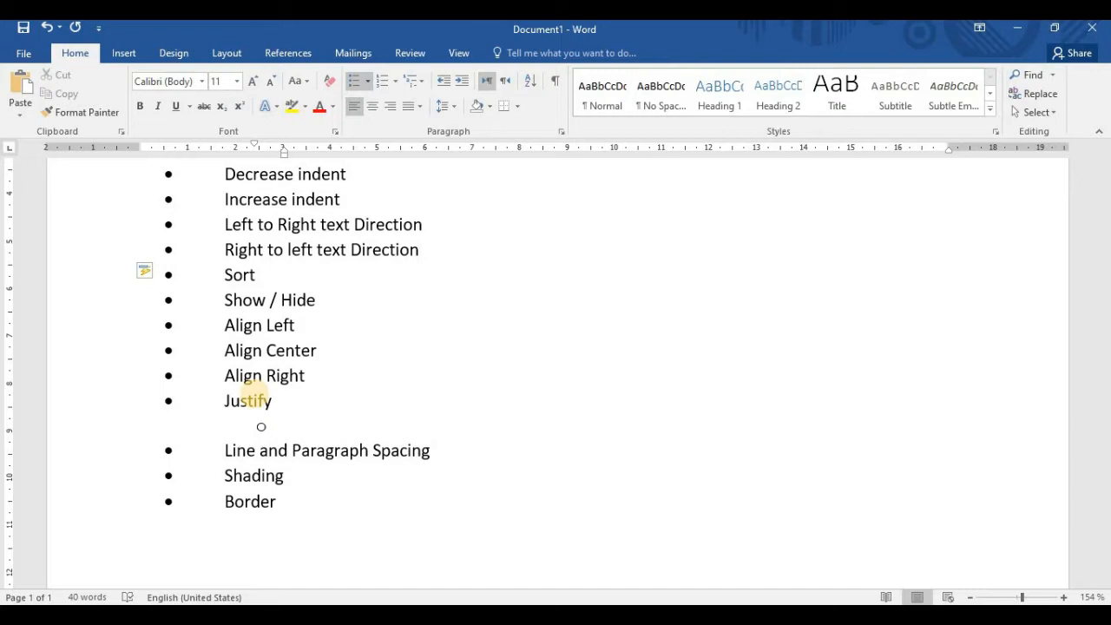
text(low)
key(Return)
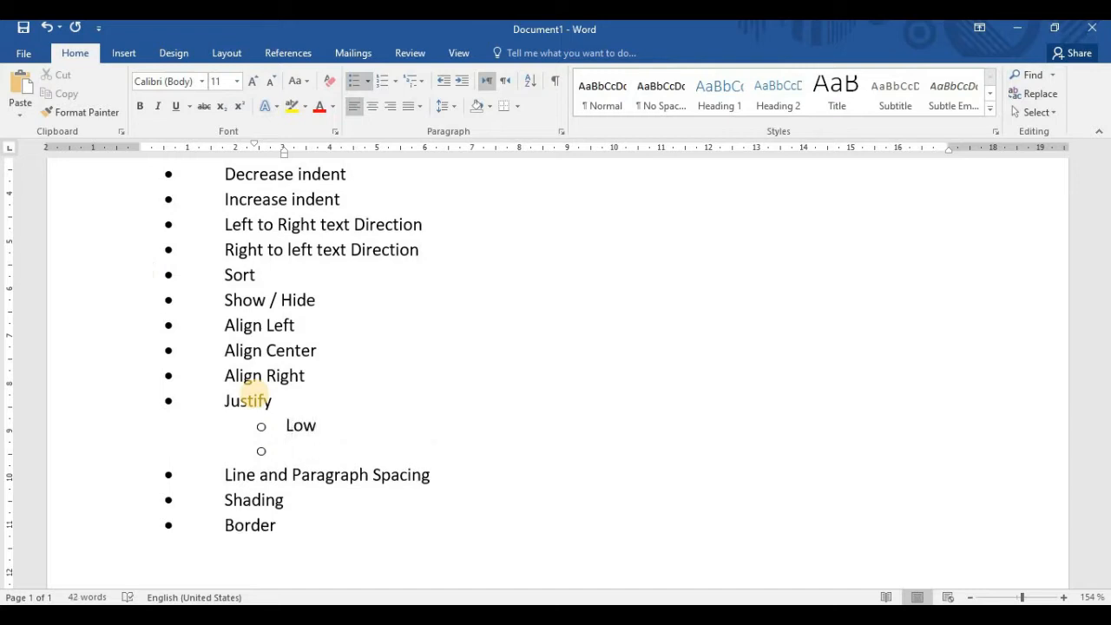
Add "Medium" and "High" as further second-level bullets under Justify, followed by an empty bullet
text(medium)
key(Return)
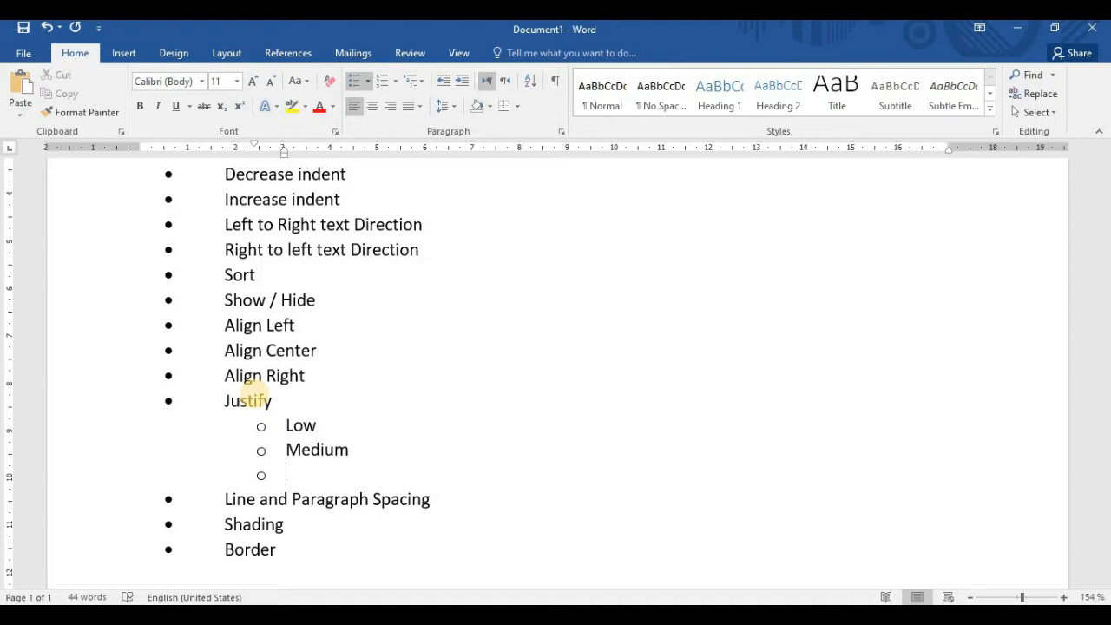
text(high)
key(Return)
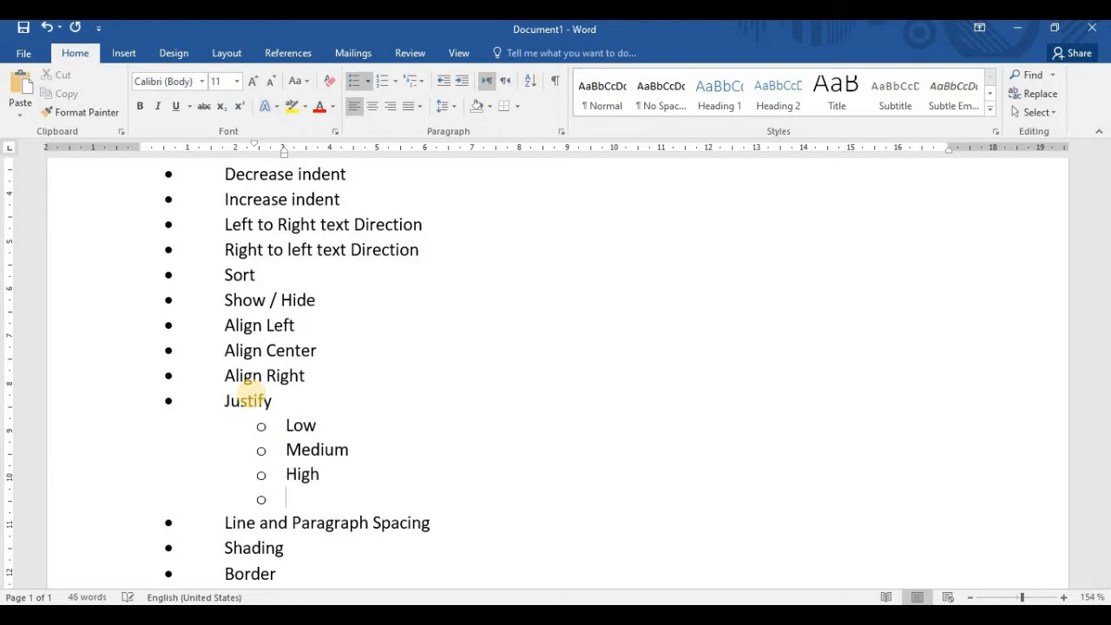
Add third-level bullets reading "A" and "b" beneath the High sub-item
key(Tab)
text(a)
key(Return)
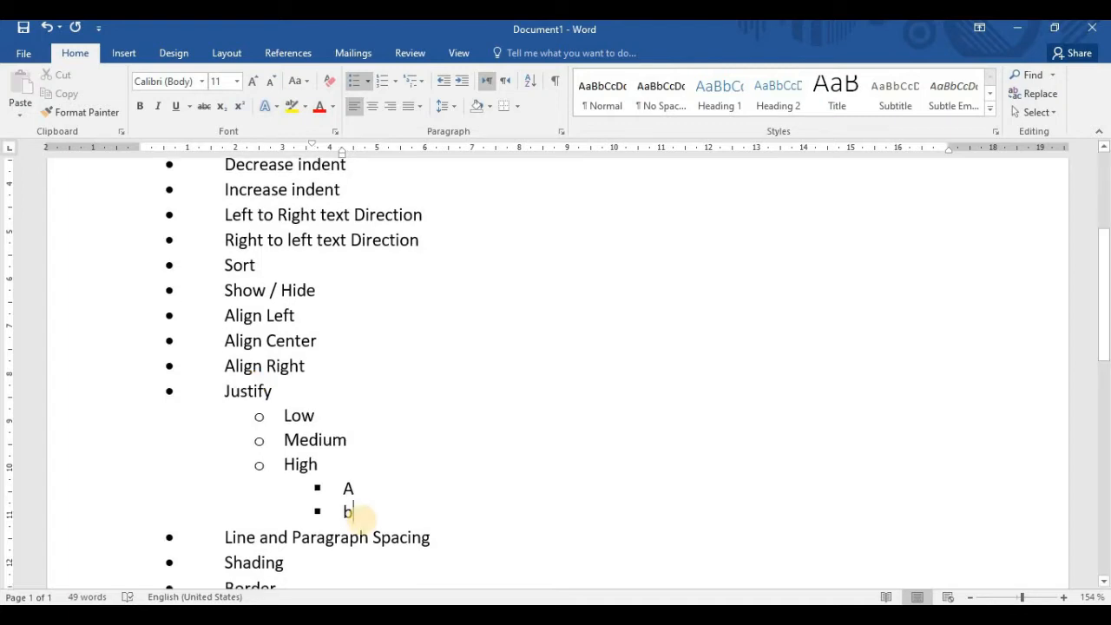
Apply the multilevel bullet style with diamond, arrow and square symbols to the sub-items from Low to b under Justify
drag(363, 516, 266, 416)
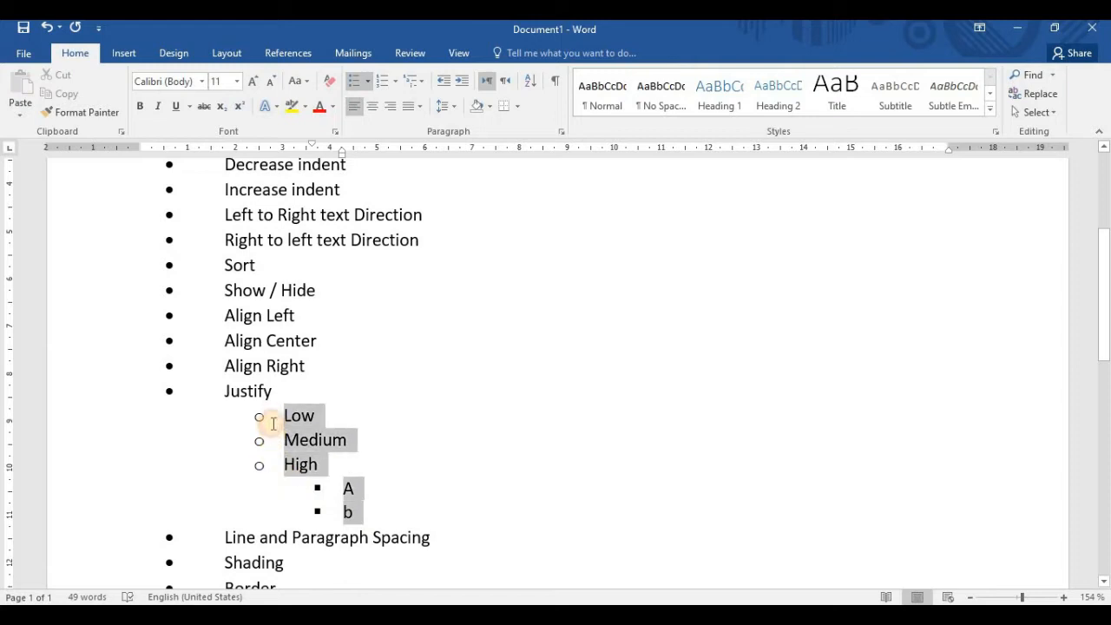
click(416, 81)
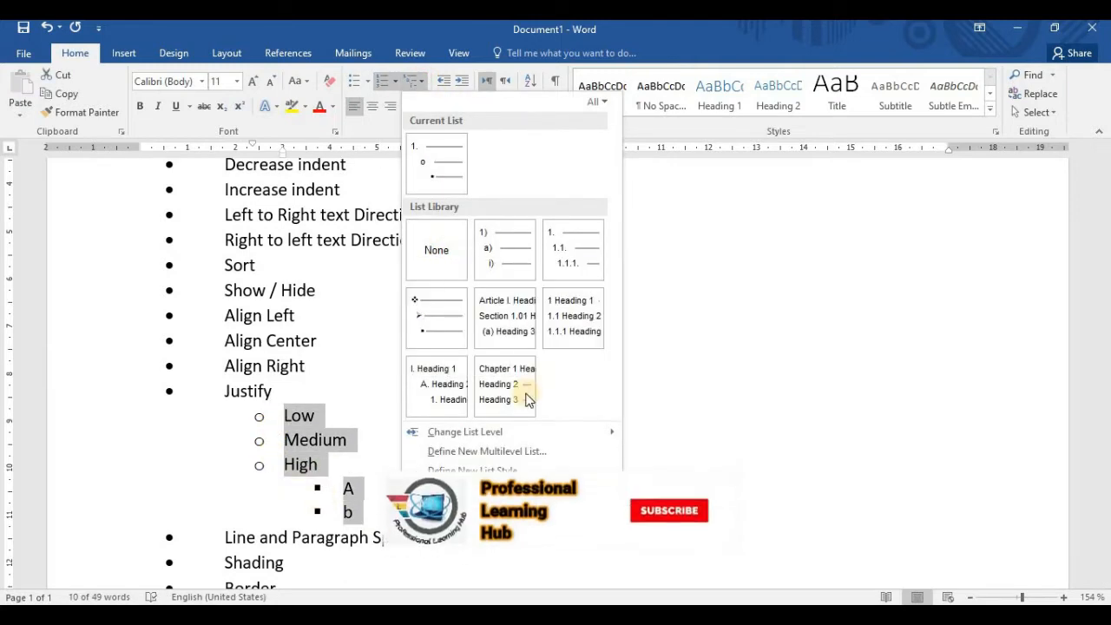
mouse_move(434, 317)
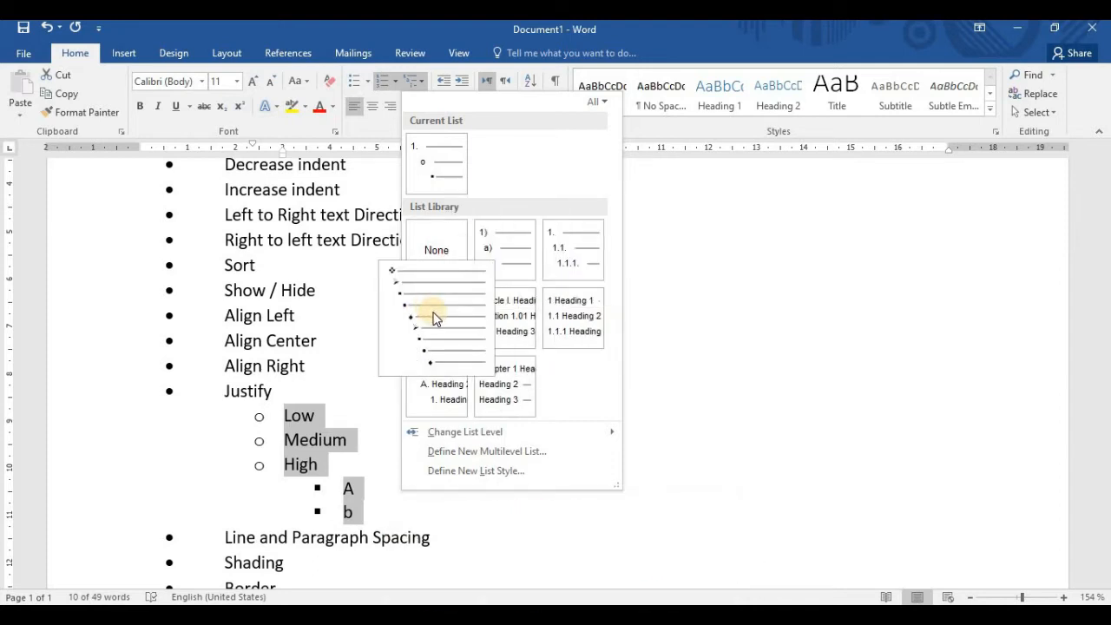
click(433, 313)
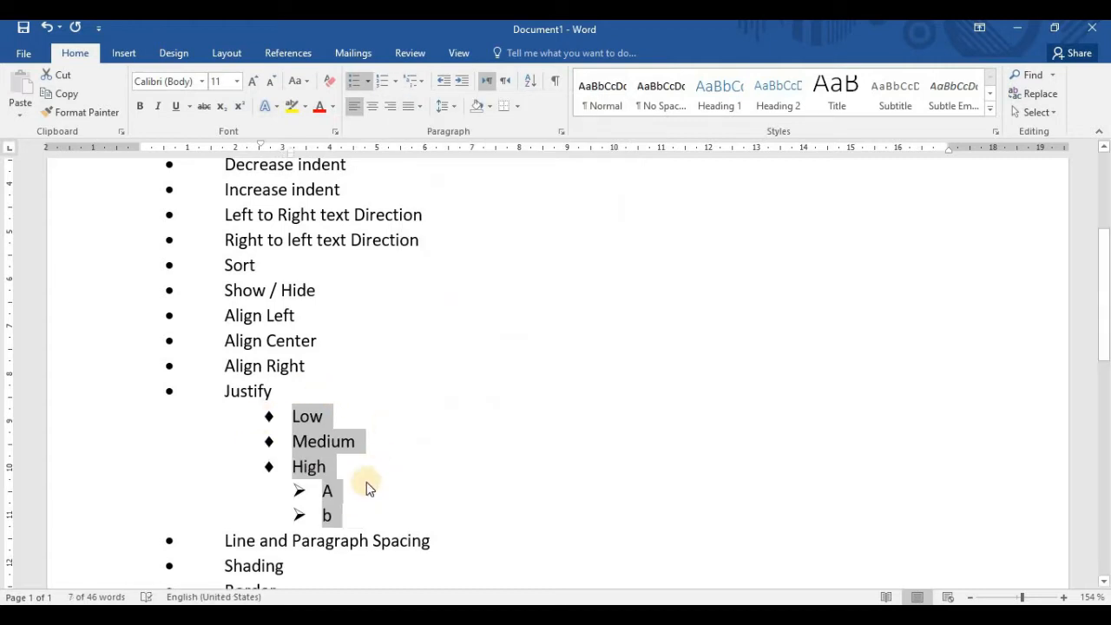
click(345, 516)
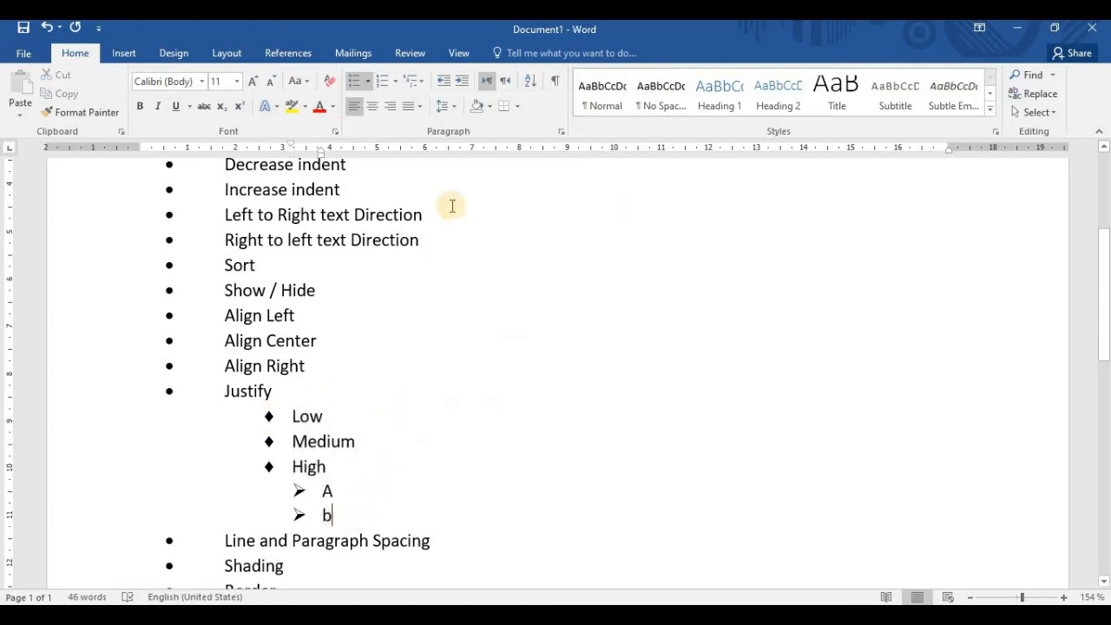
View the settings for defining a new multilevel list and close them without changes
click(423, 82)
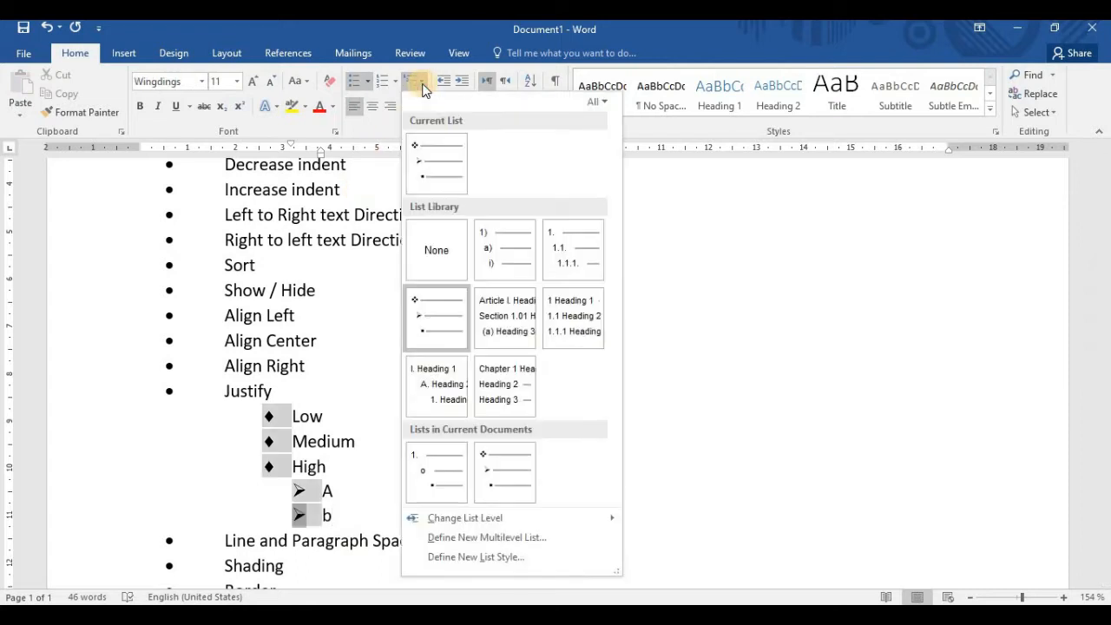
click(506, 537)
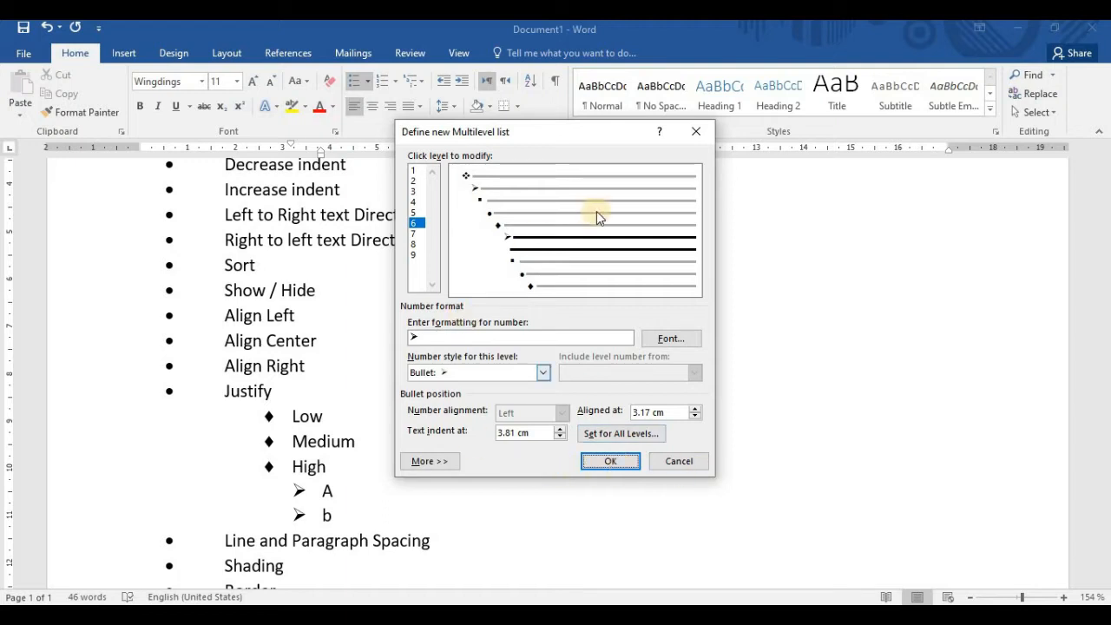
click(692, 132)
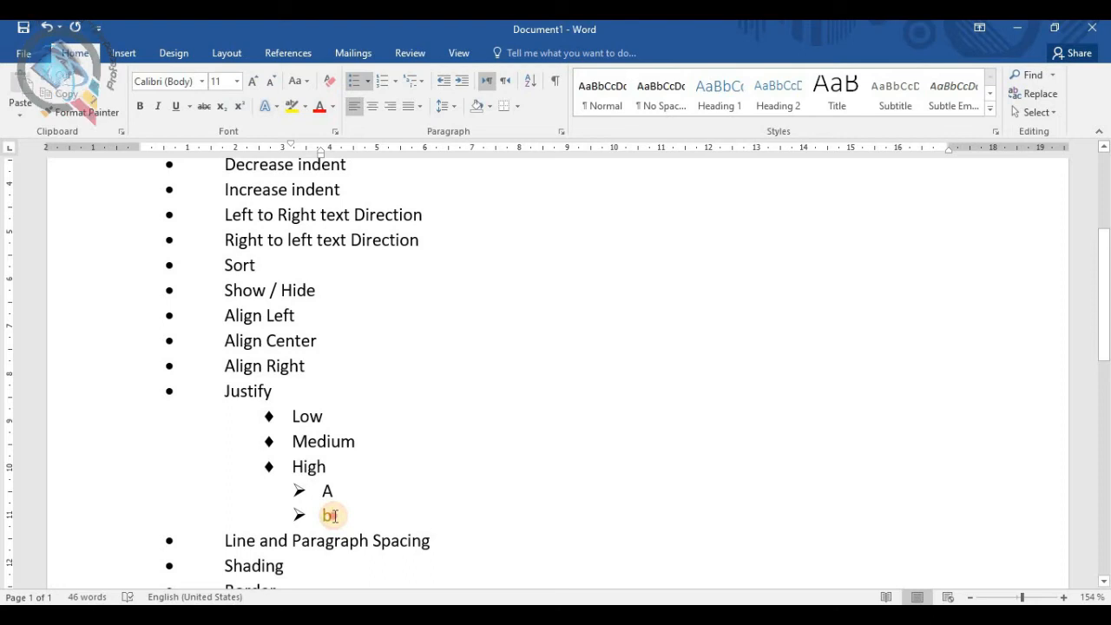
Delete all sub-items from Low to b beneath the Justify topic
drag(330, 515, 287, 424)
key(Delete)
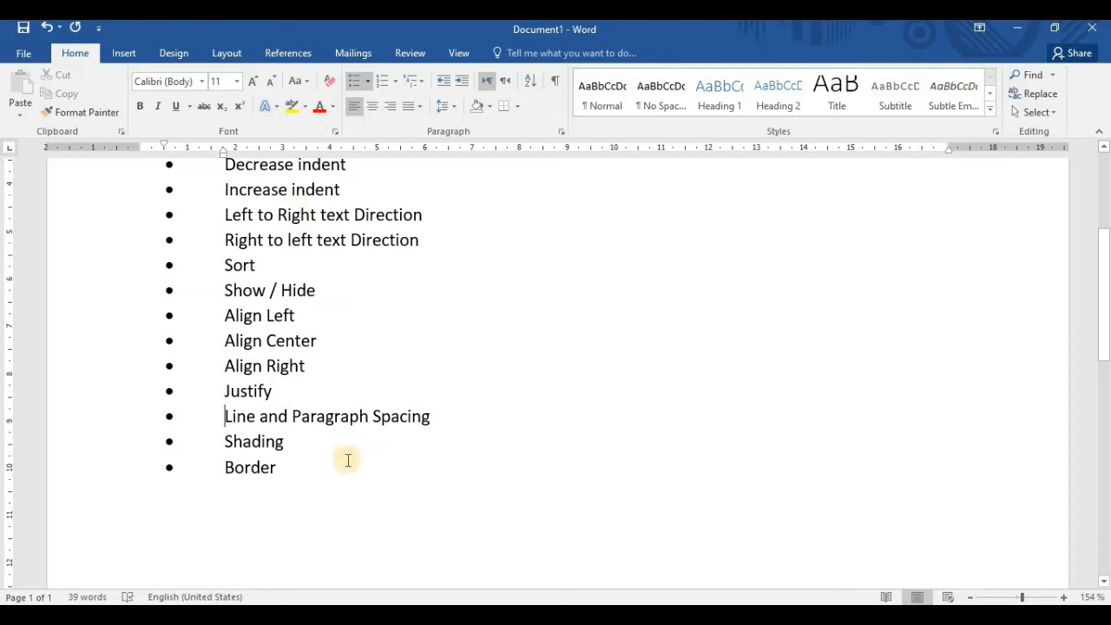
scroll(348, 460, up, 1)
scroll(348, 460, up, 2)
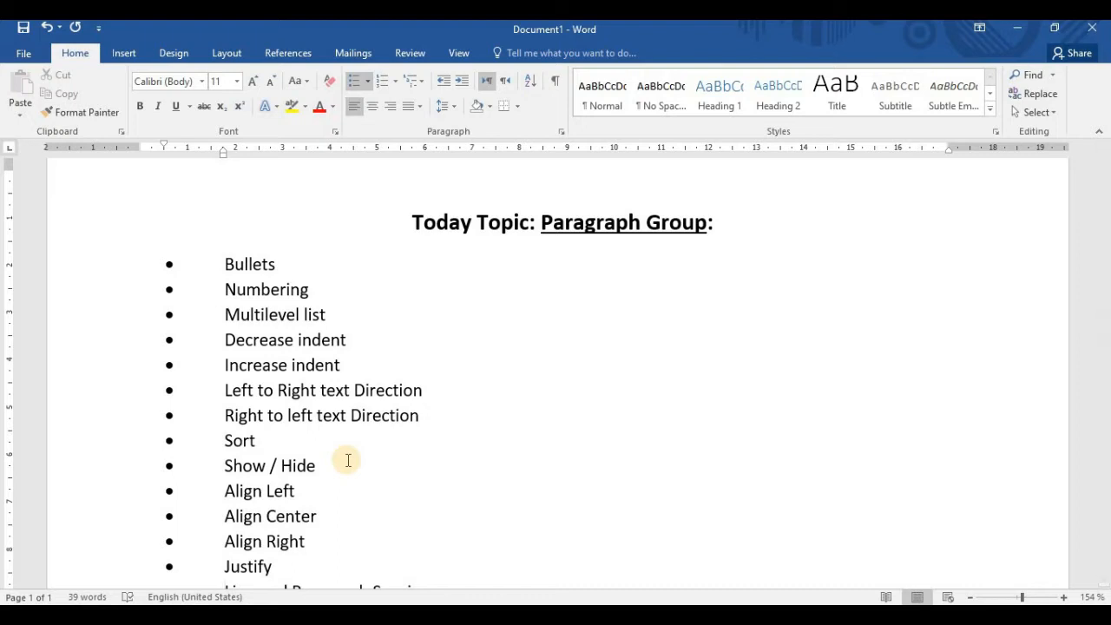
Move the left indent of the empty paragraph below Border to the page margin
scroll(348, 460, down, 3)
click(308, 469)
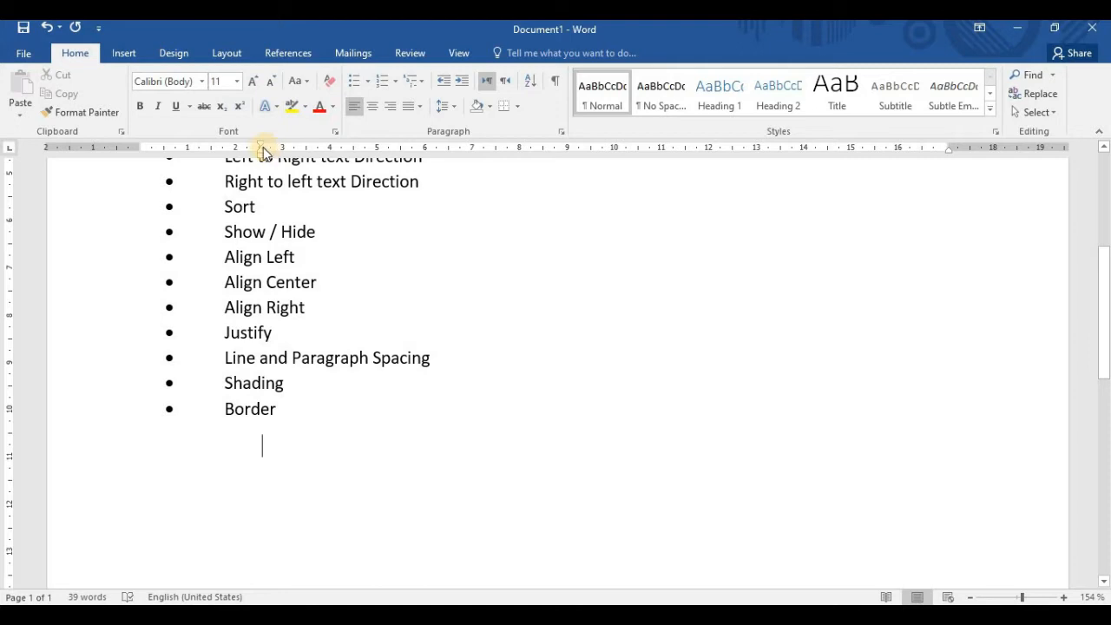
drag(260, 156, 142, 154)
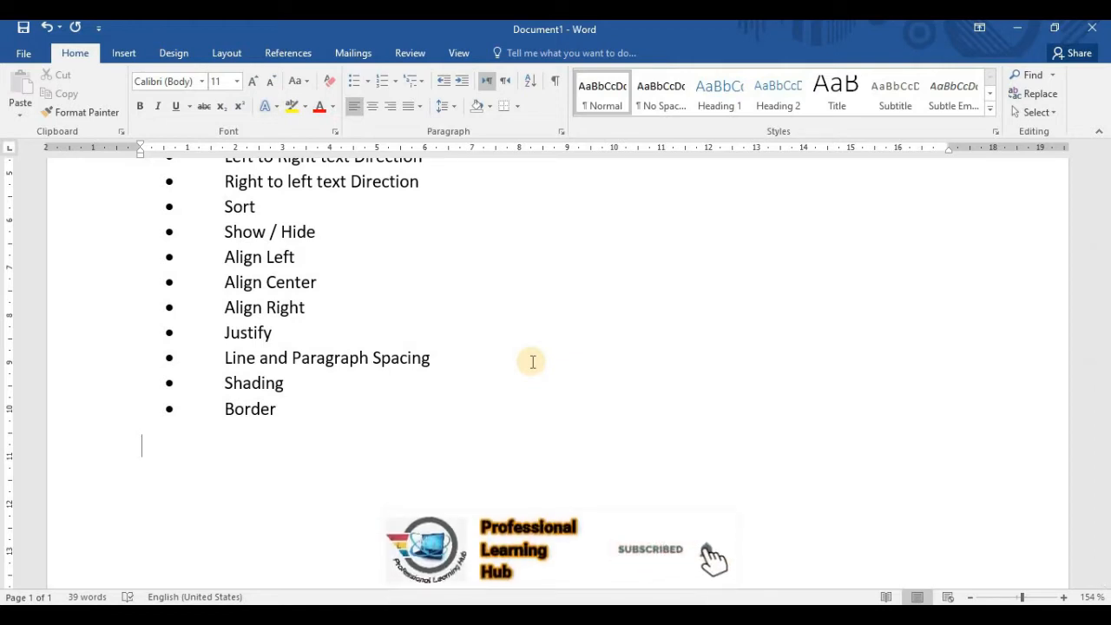
Generate sample paragraphs below the topic list with the =rand() formula
text(=)
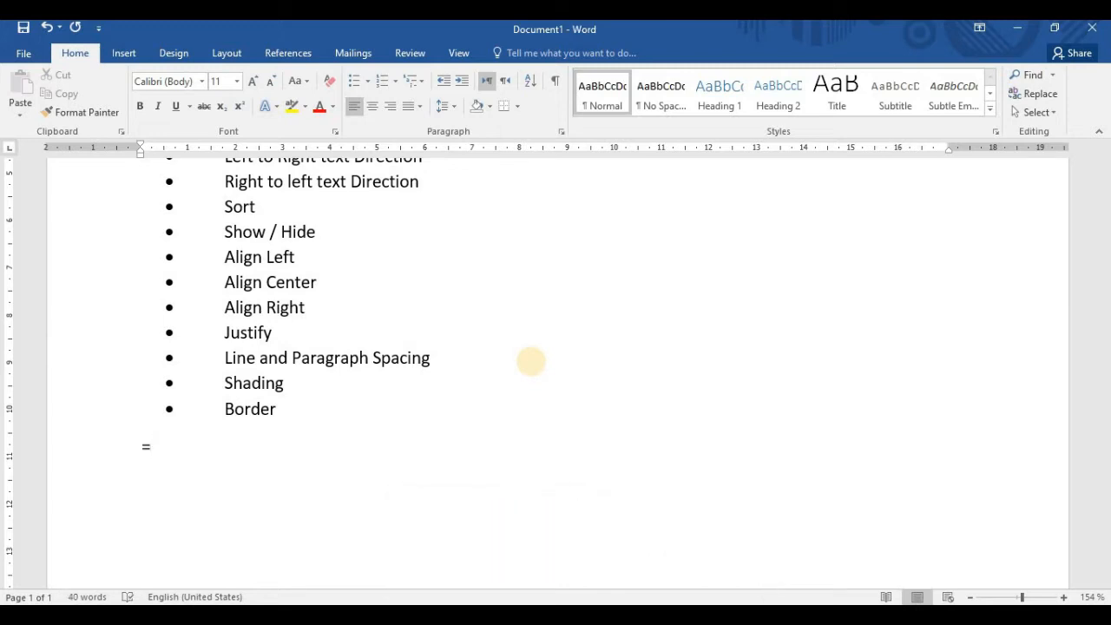
text(rand)
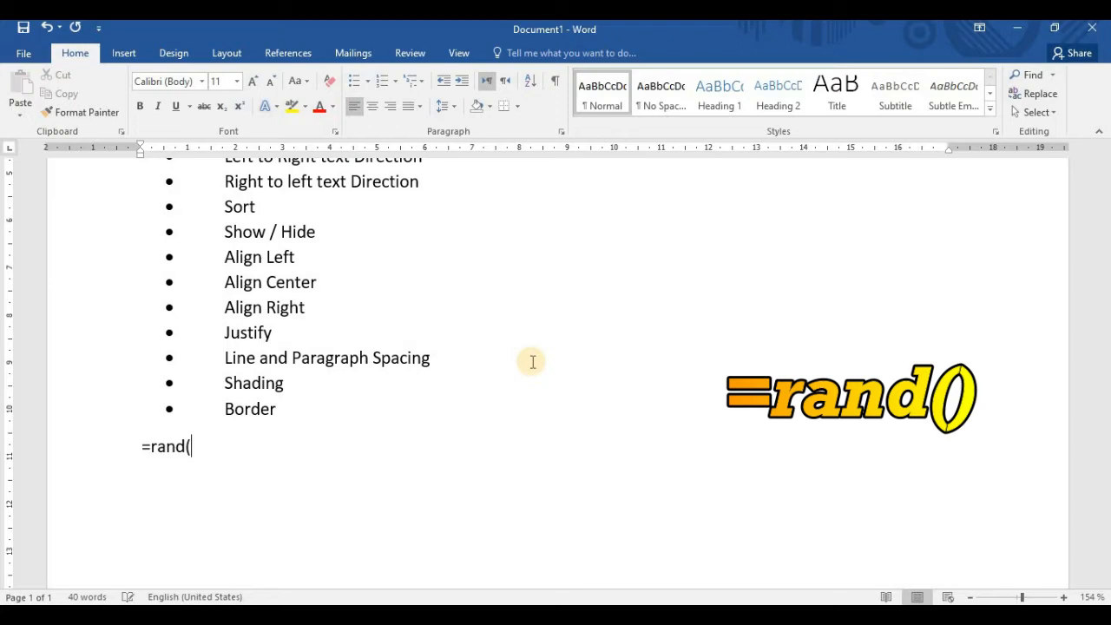
text(())
key(Return)
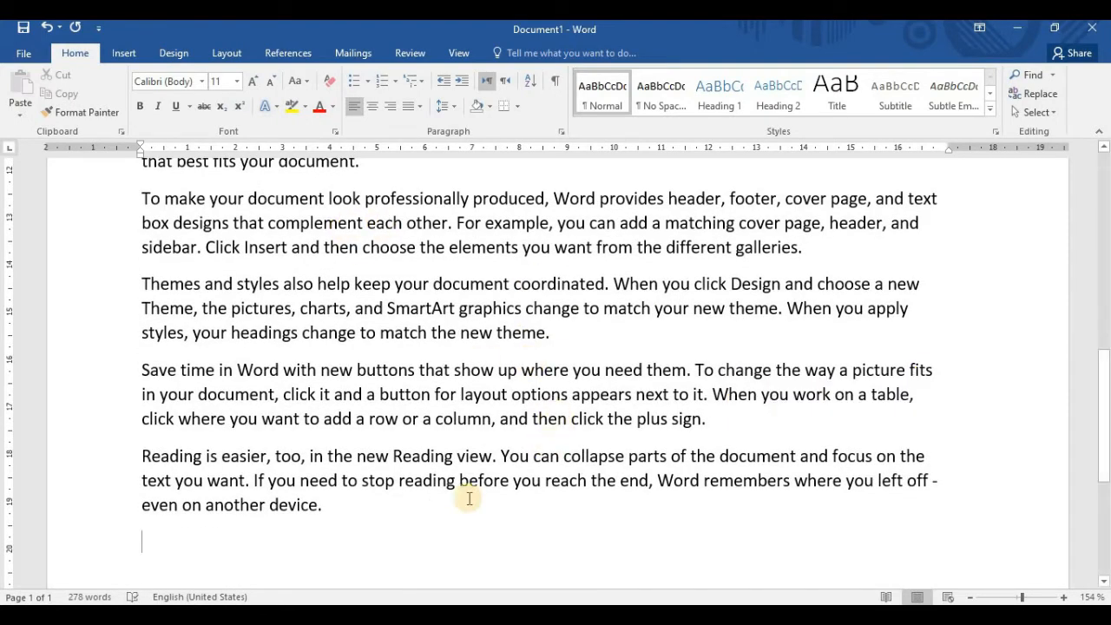
Look over the generated sample paragraphs and the topic list above them
scroll(412, 521, up, 3)
scroll(416, 347, down, 9)
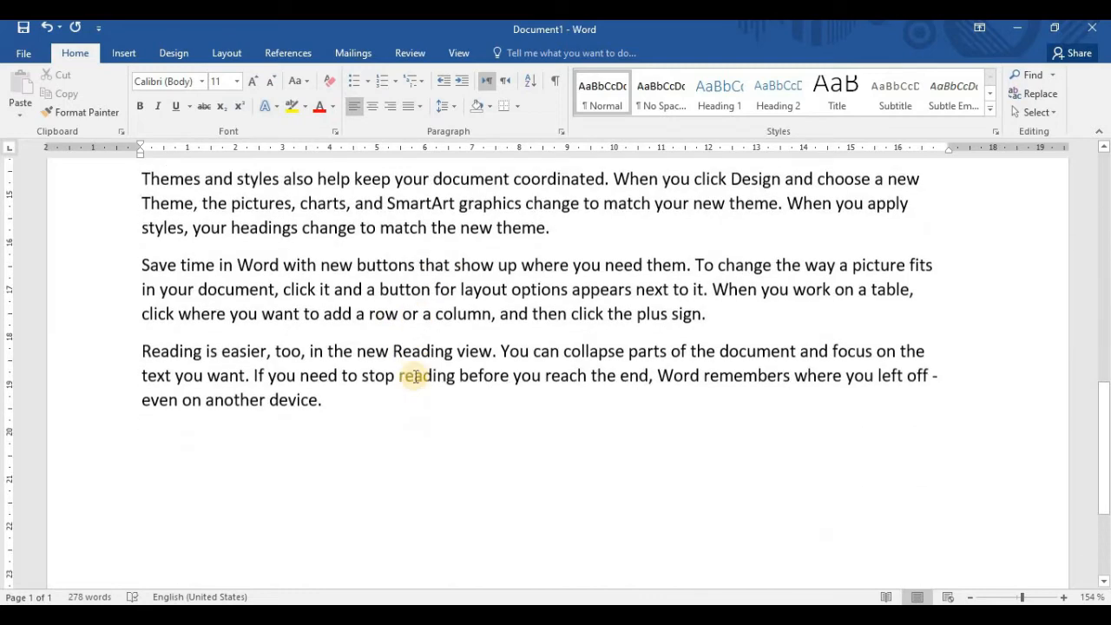
scroll(404, 374, up, 11)
scroll(404, 379, up, 3)
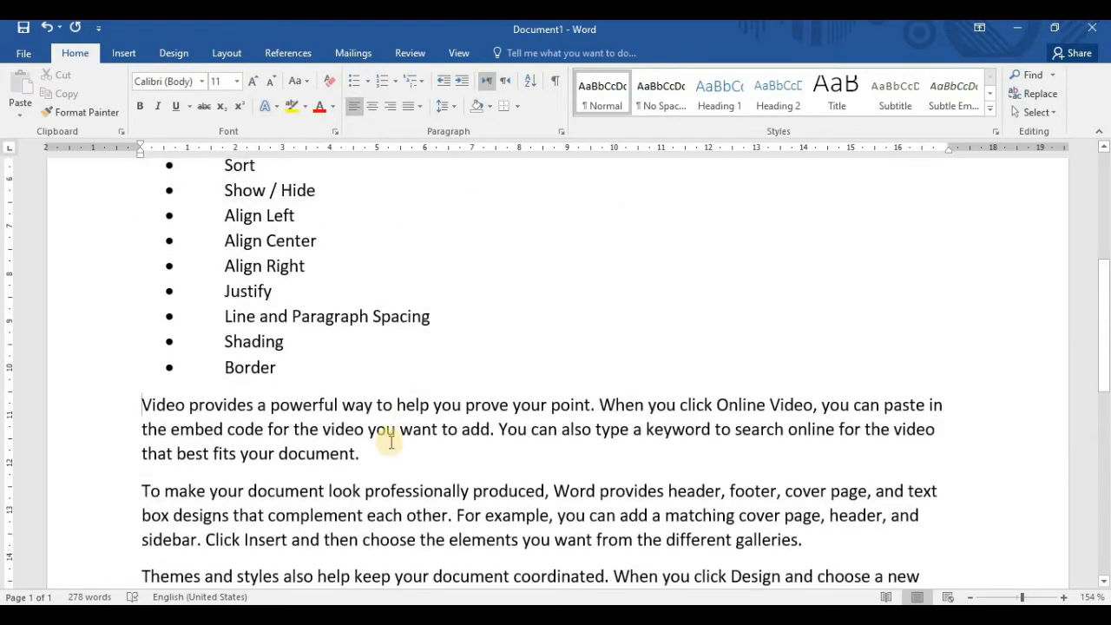
click(152, 392)
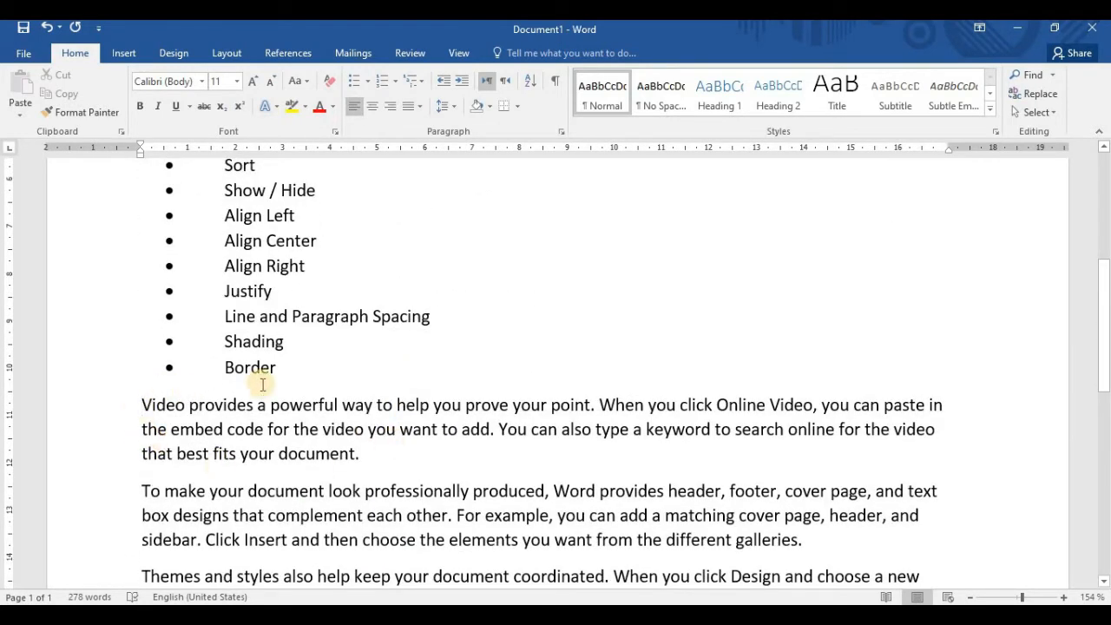
scroll(262, 371, up, 5)
scroll(216, 386, down, 3)
scroll(201, 425, up, 3)
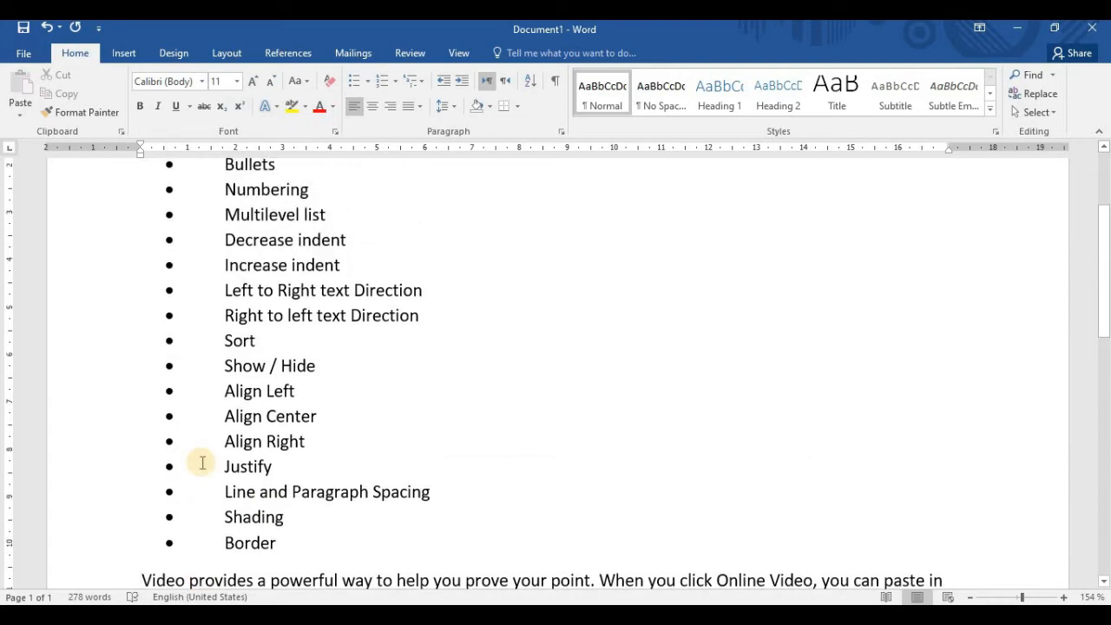
scroll(201, 462, up, 3)
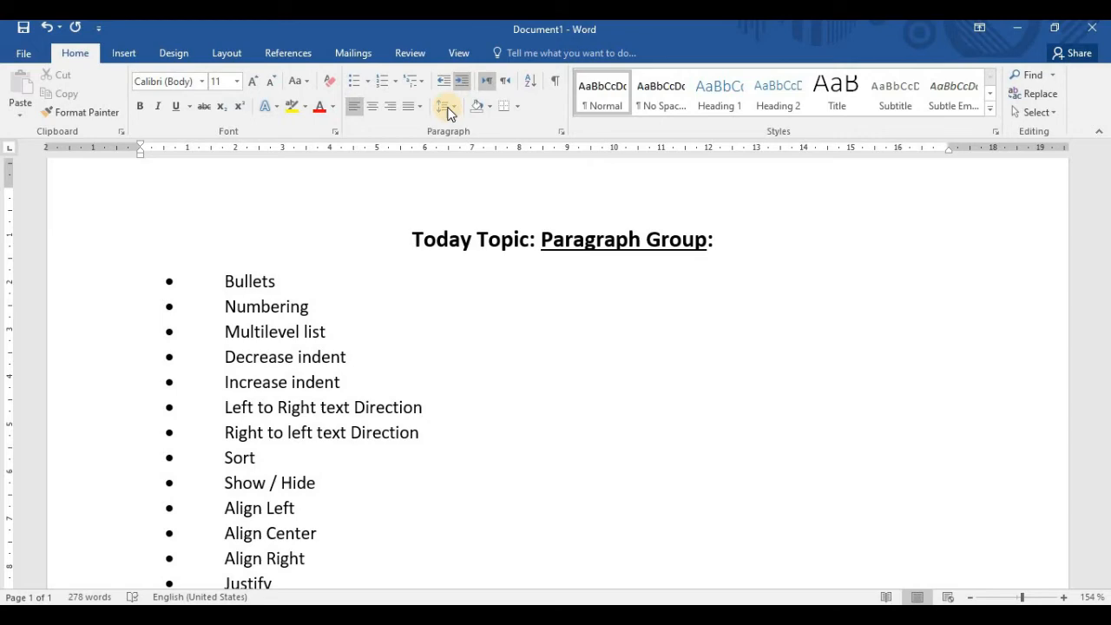
scroll(448, 112, down, 3)
scroll(275, 434, down, 3)
scroll(275, 434, down, 2)
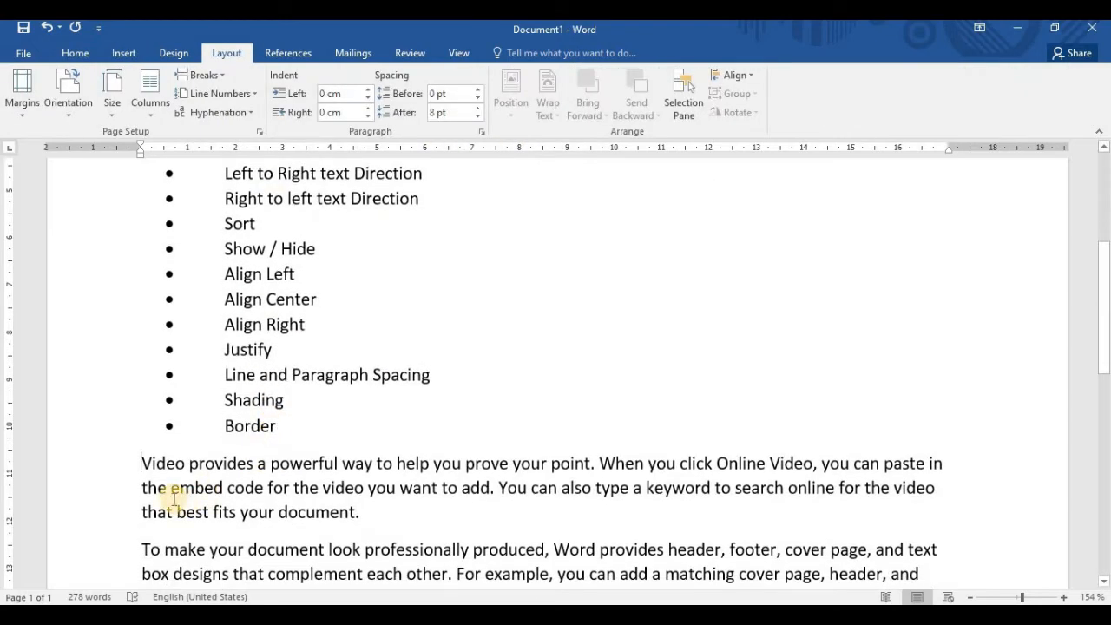
Increase the indent of the first sample paragraph, which begins with "Video provides", several times
click(144, 463)
mouse_move(146, 463)
mouse_down()
mouse_move(174, 466)
mouse_move(150, 466)
mouse_up()
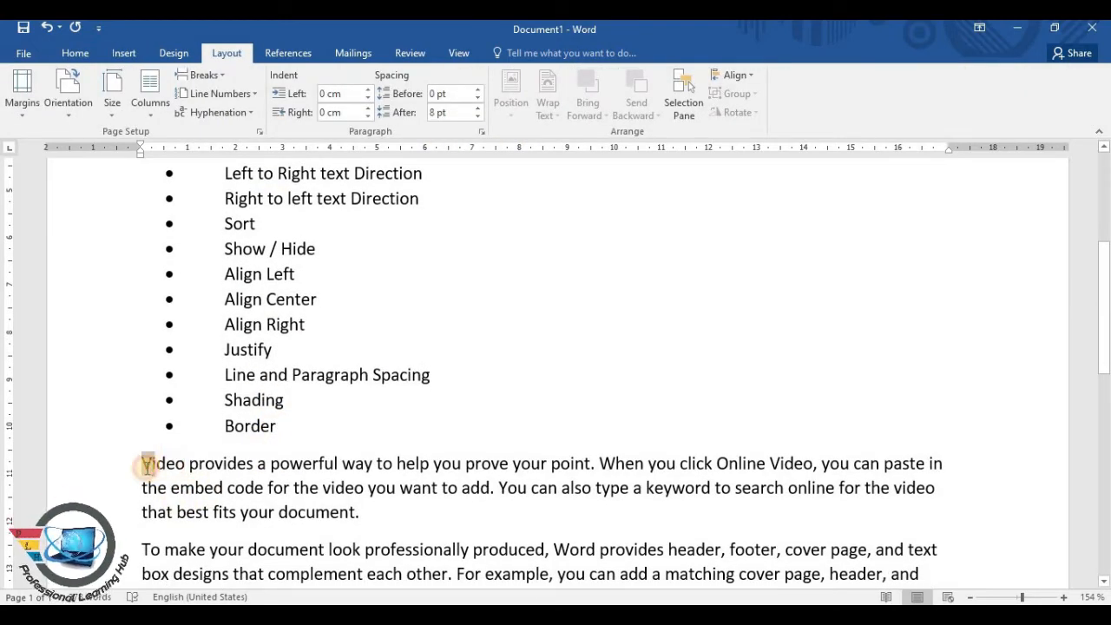
click(195, 482)
click(140, 463)
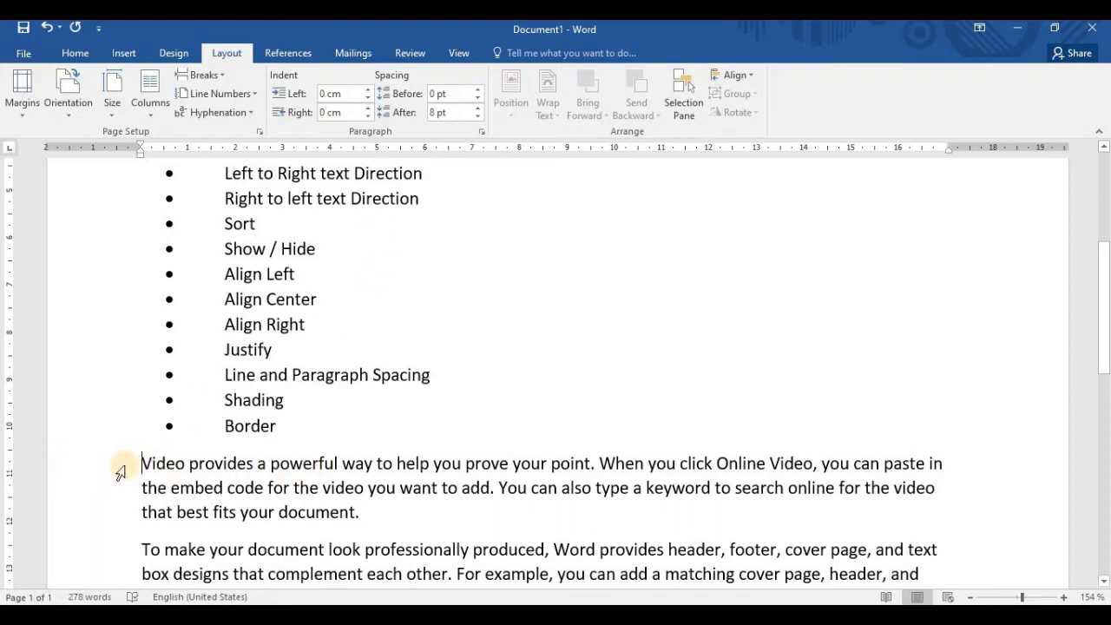
click(76, 53)
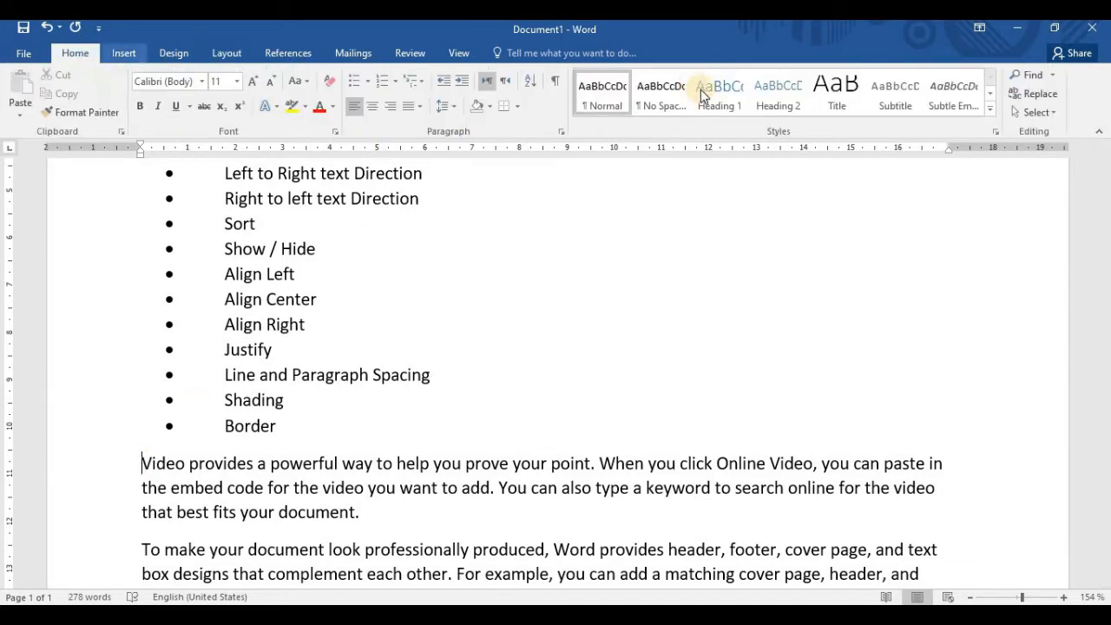
click(462, 90)
click(463, 90)
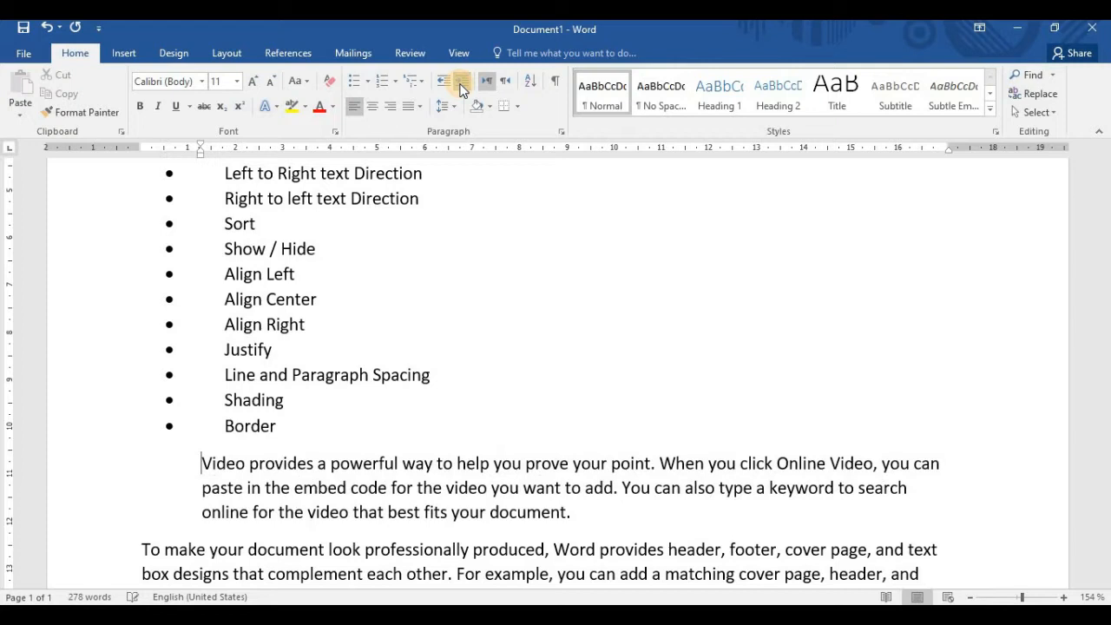
click(459, 87)
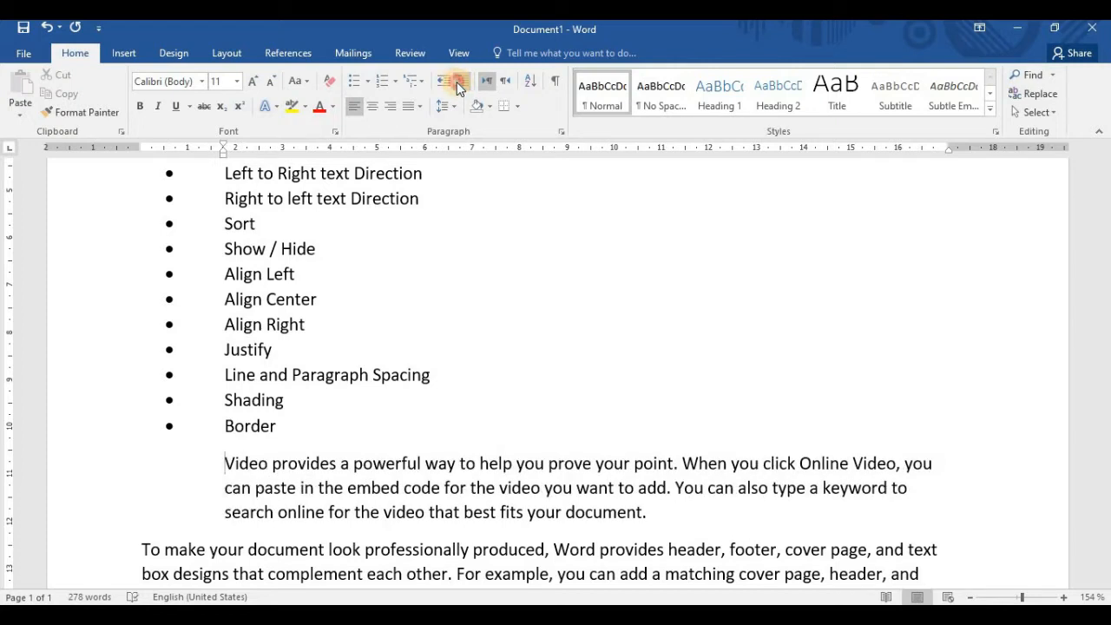
click(459, 86)
Decrease the indent of the "Video provides" paragraph back to the page margin
click(440, 87)
click(440, 86)
click(440, 87)
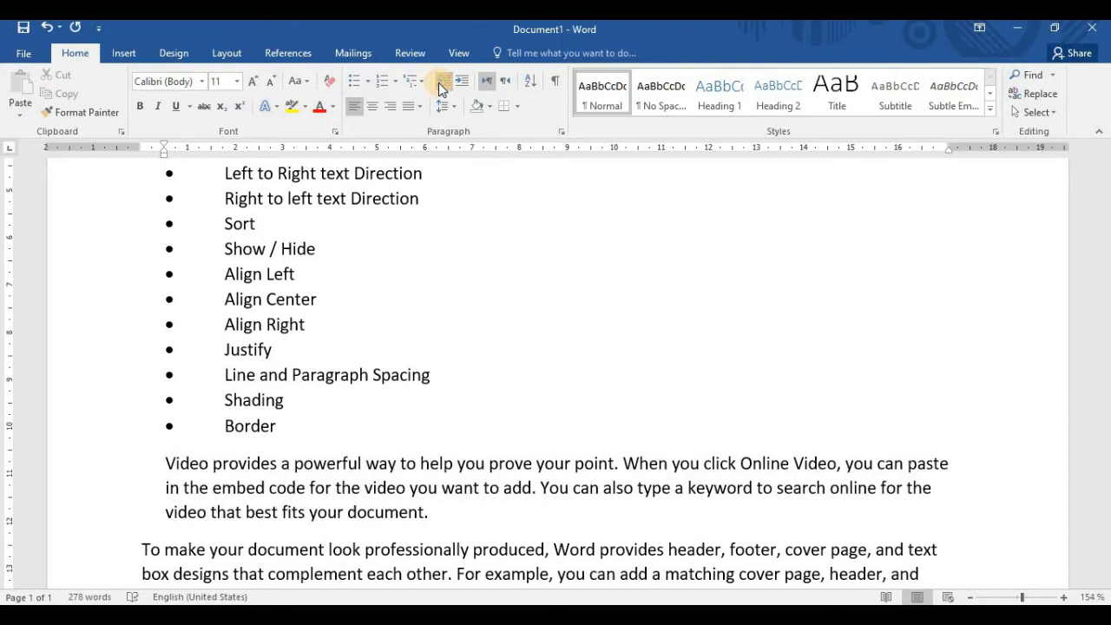
click(440, 87)
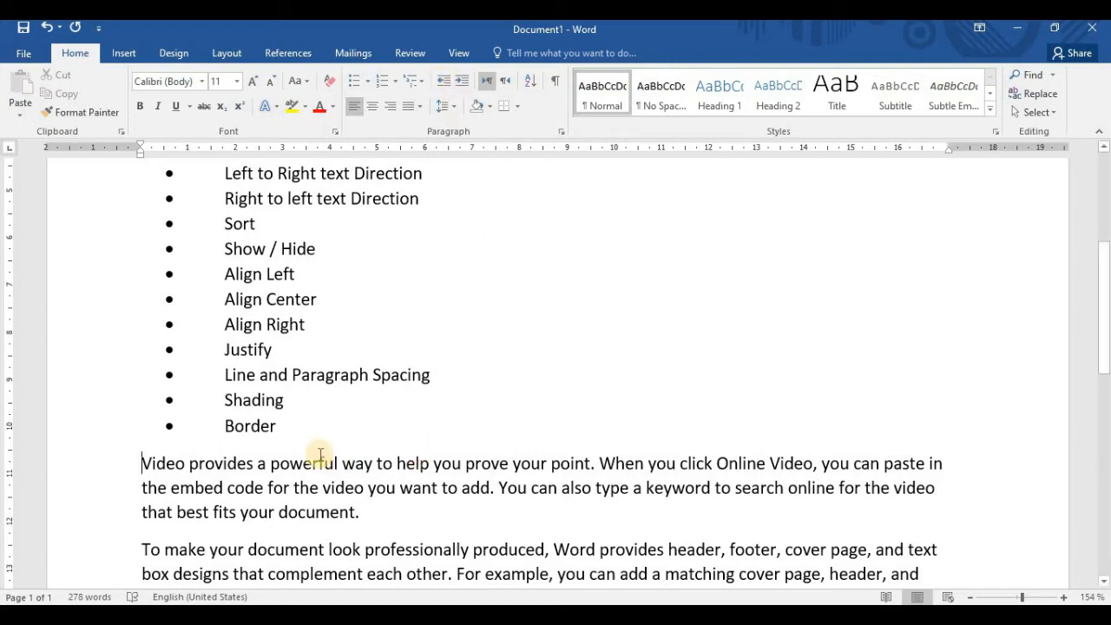
Insert a blank paragraph between the Border topic and the first sample paragraph, with its indent at the page margin
click(299, 434)
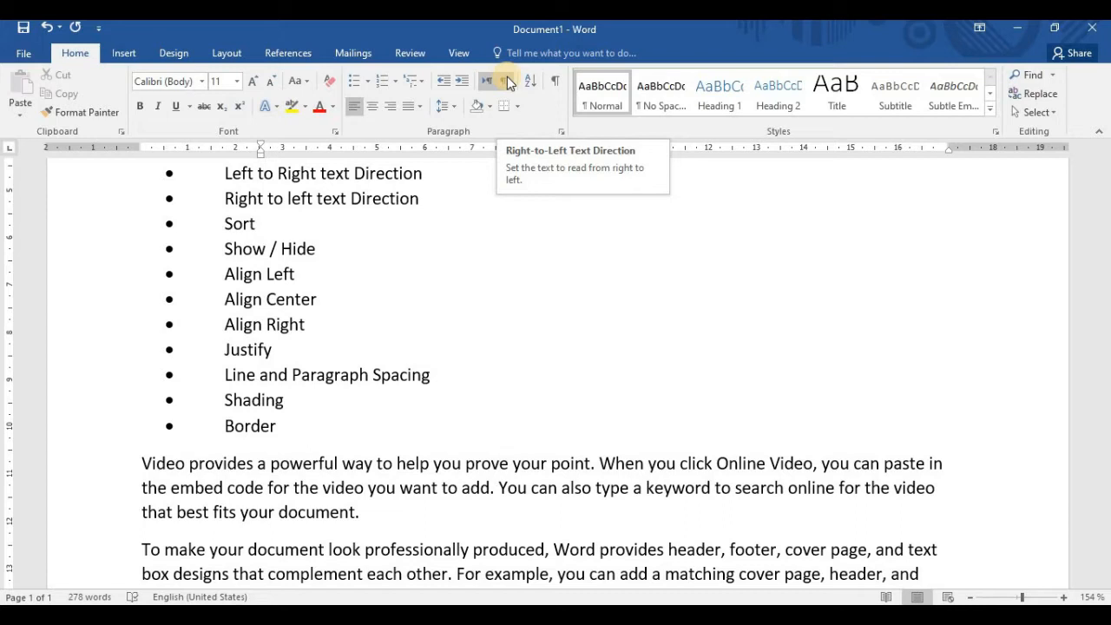
scroll(448, 447, up, 2)
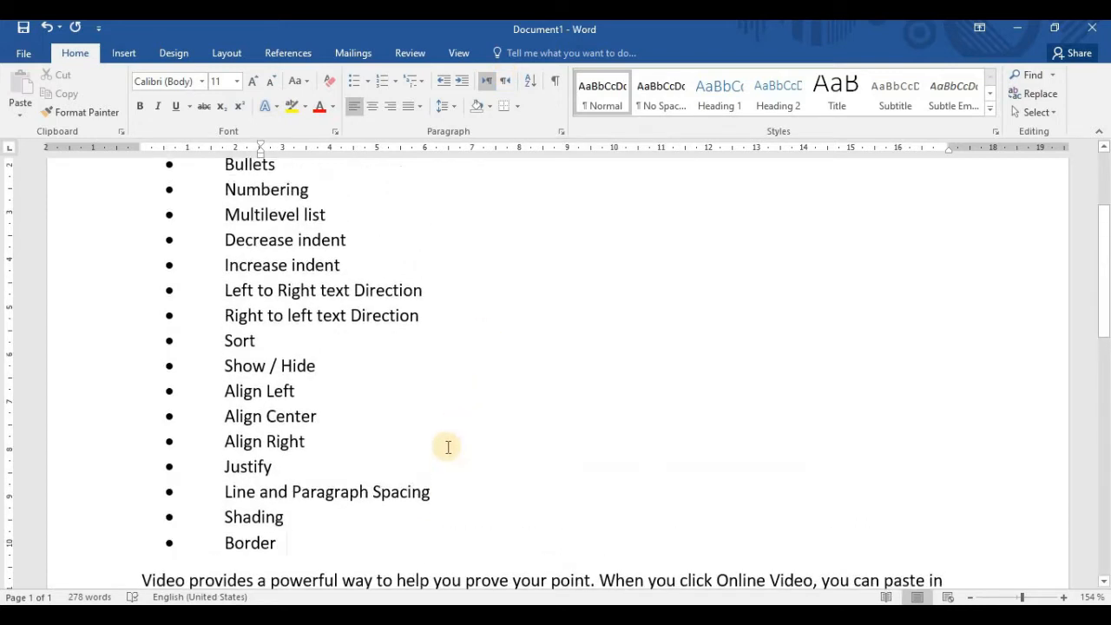
key(Return)
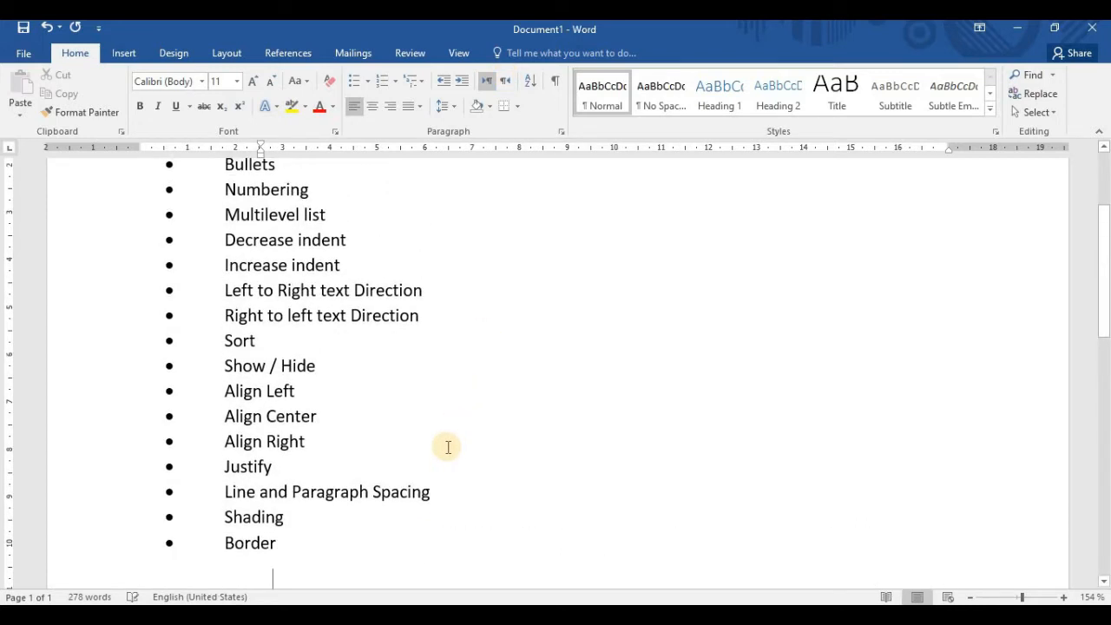
scroll(428, 437, down, 2)
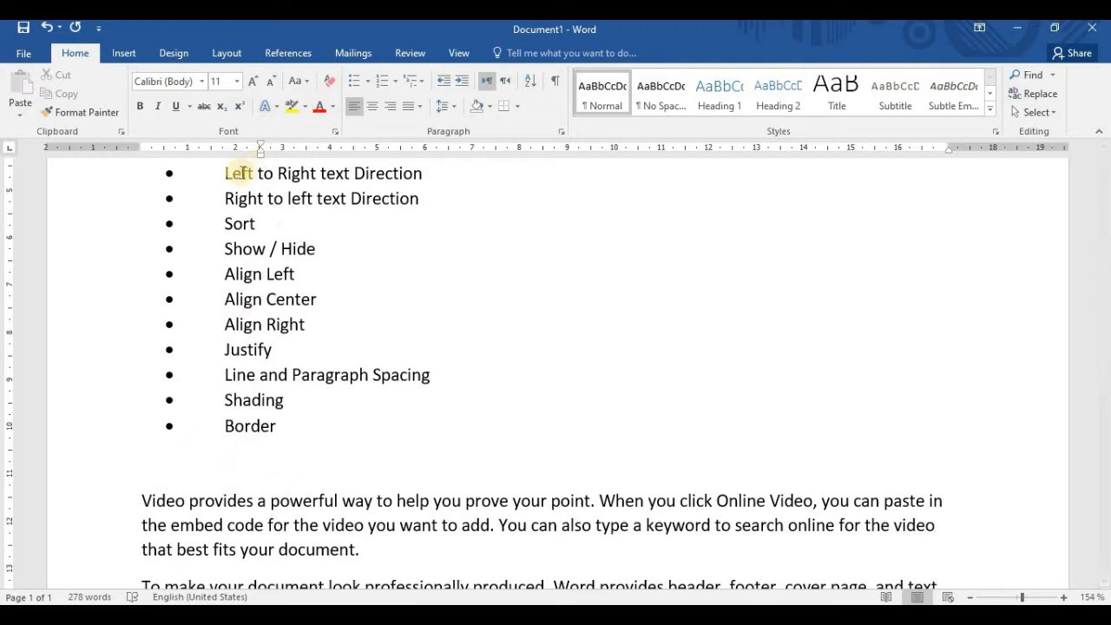
drag(260, 153, 141, 154)
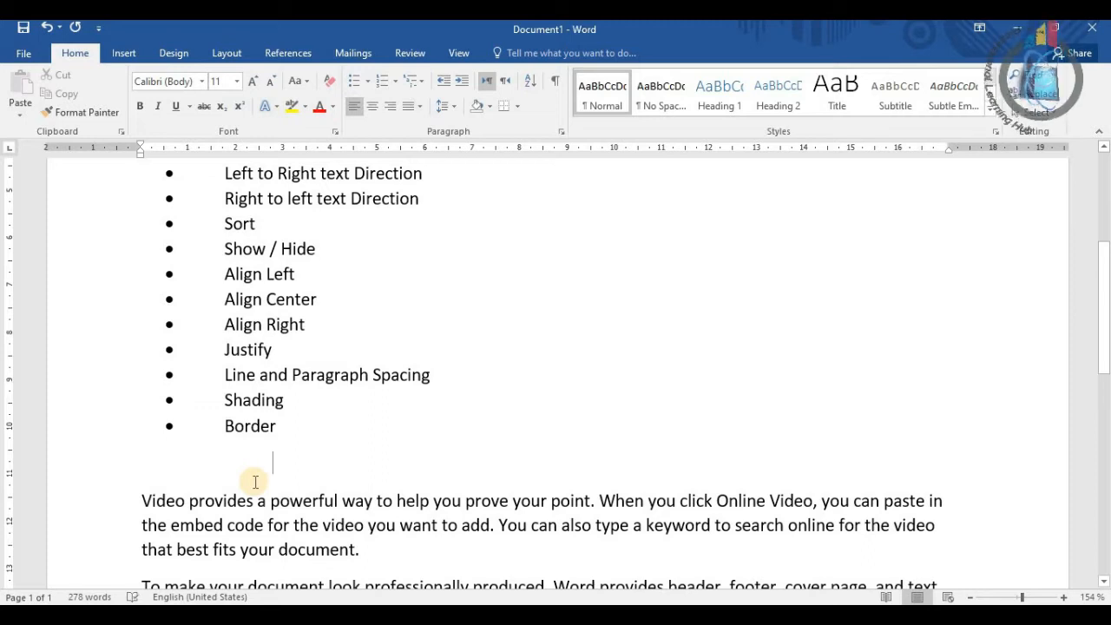
Add another line above the "Video provides" paragraph containing the filler text "nkjnkjnnnnnn"
click(254, 480)
key(Return)
text(nkjnkjnnnnnn)
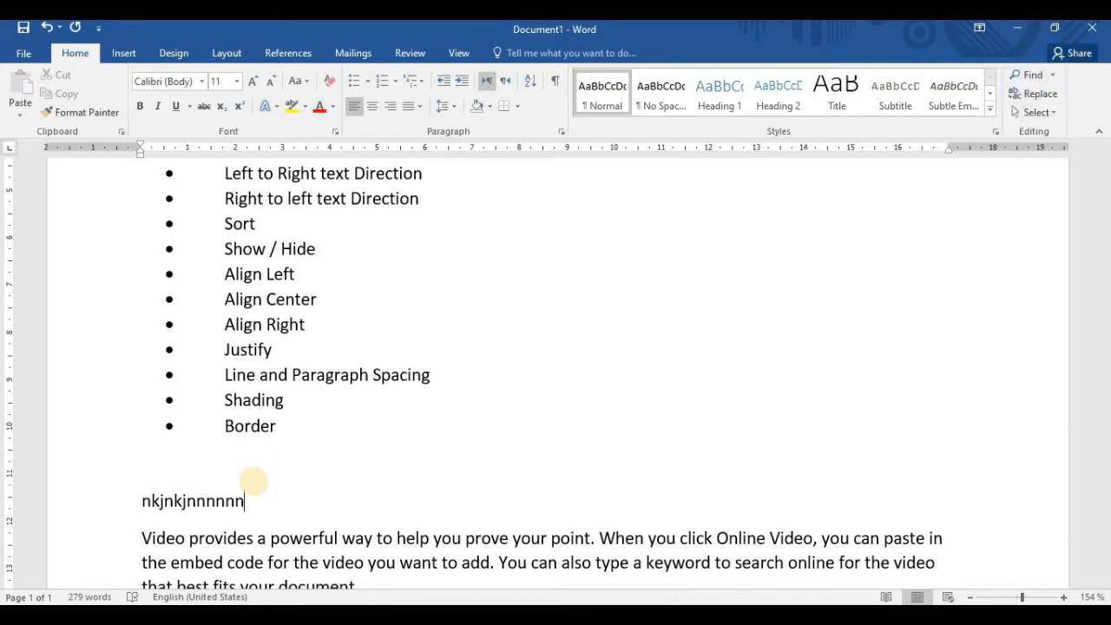
Delete the filler line "nkjnkjnnnnnn" above the "Video provides" paragraph
drag(245, 501, 141, 502)
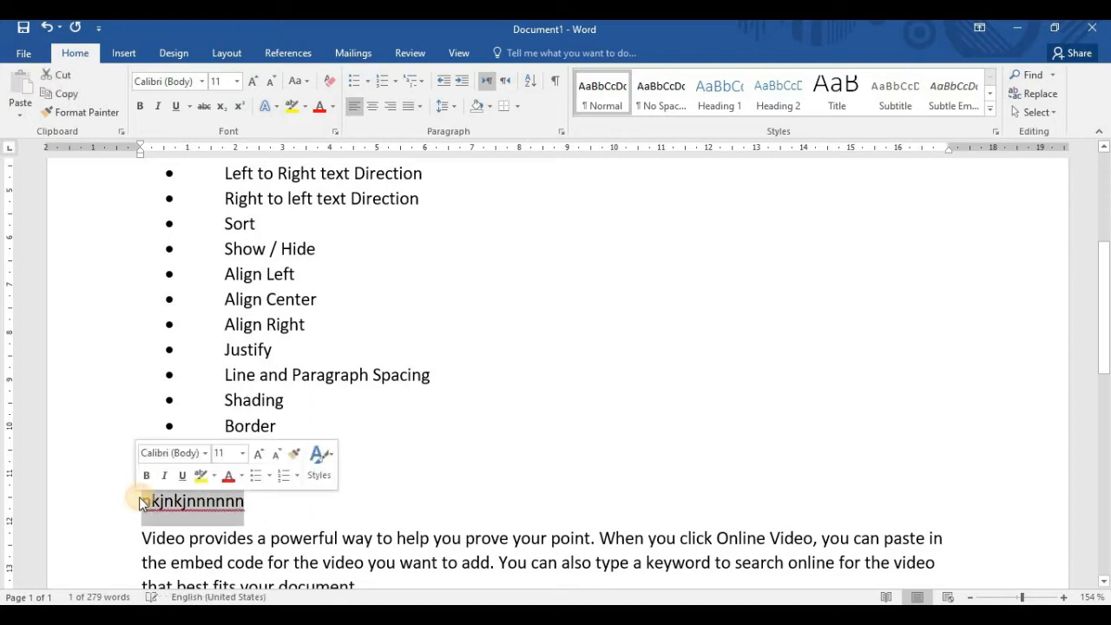
key(Delete)
Set the blank paragraph below the Border topic to right-to-left text direction and move its indent to the page margin
click(224, 470)
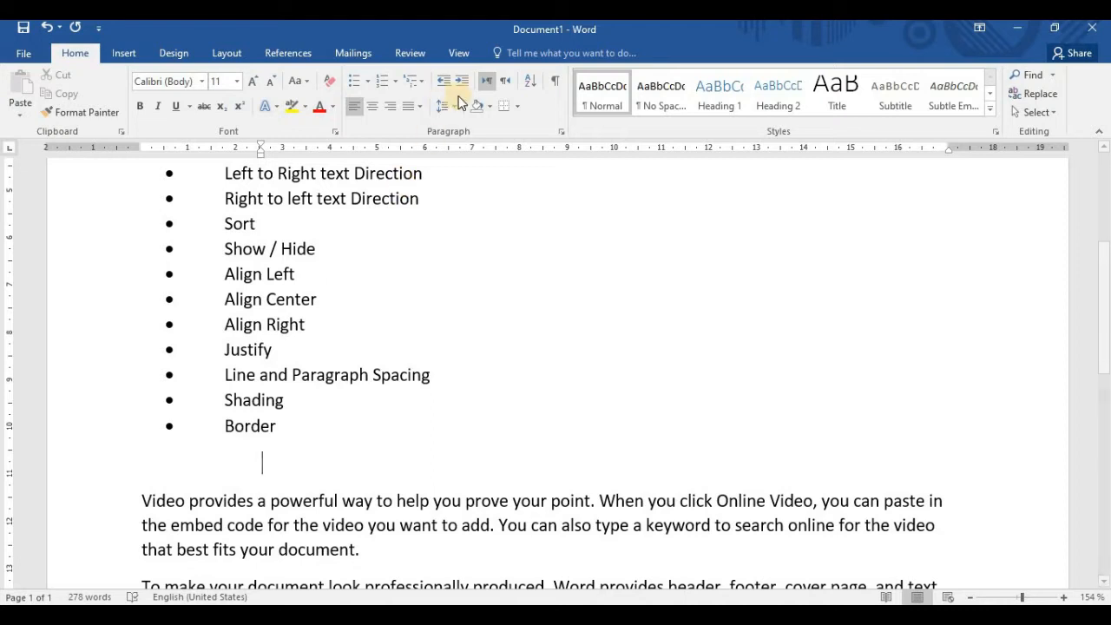
click(506, 82)
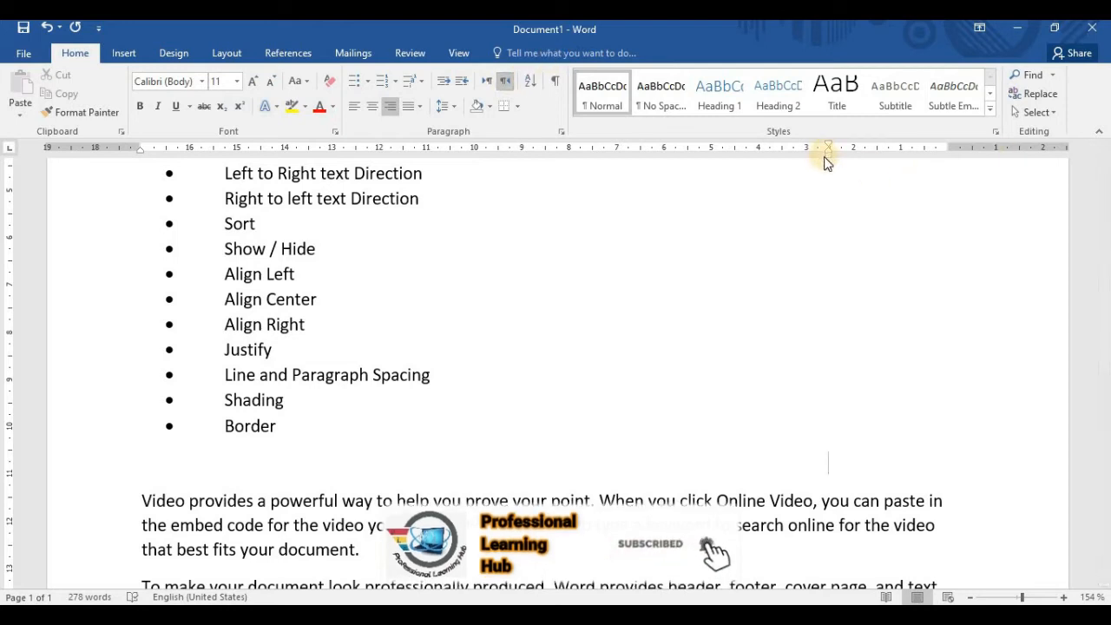
drag(828, 156, 952, 171)
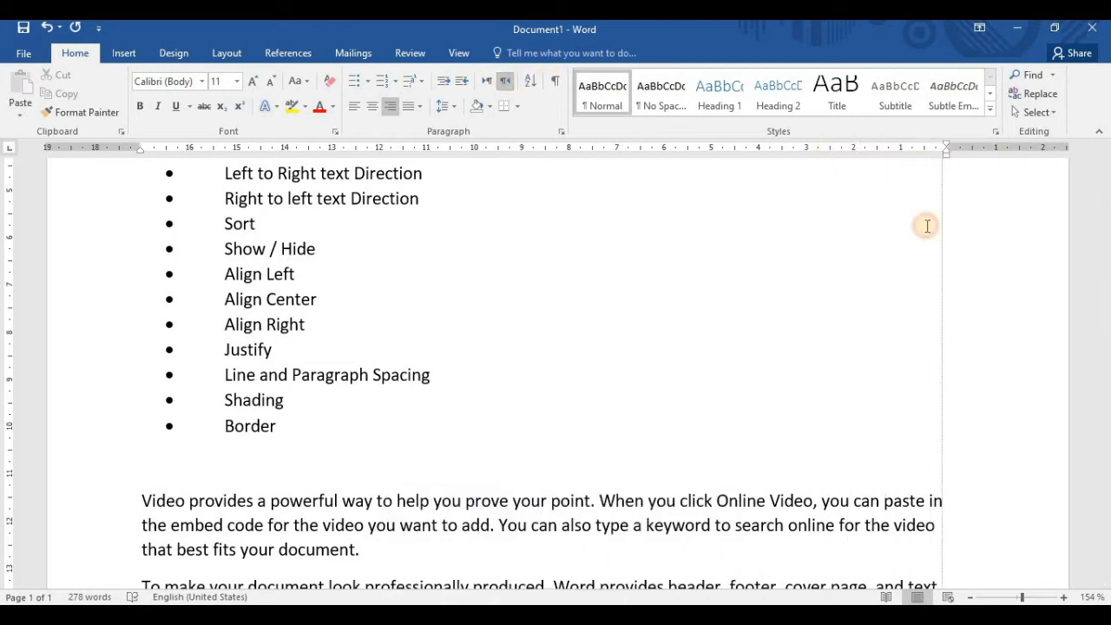
Try out a line of filler text in the right-to-left paragraph below Border, and remove that whole line
text(jkjk)
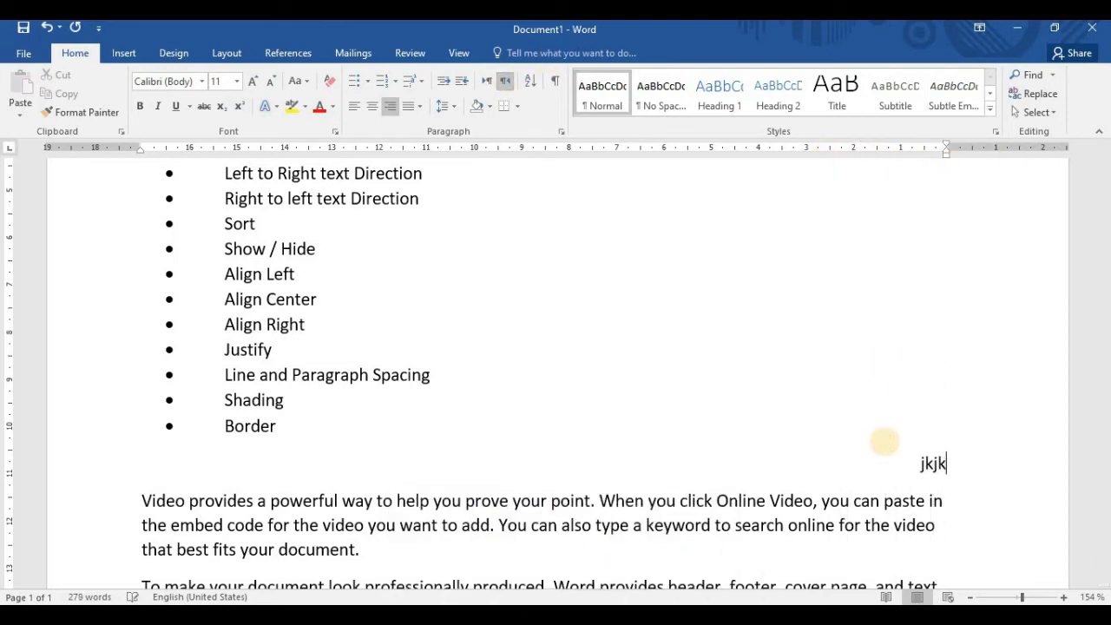
text(kjnkjbkjbjbjbjhbjjbkjbkjbjhbjhb,jhbjhv)
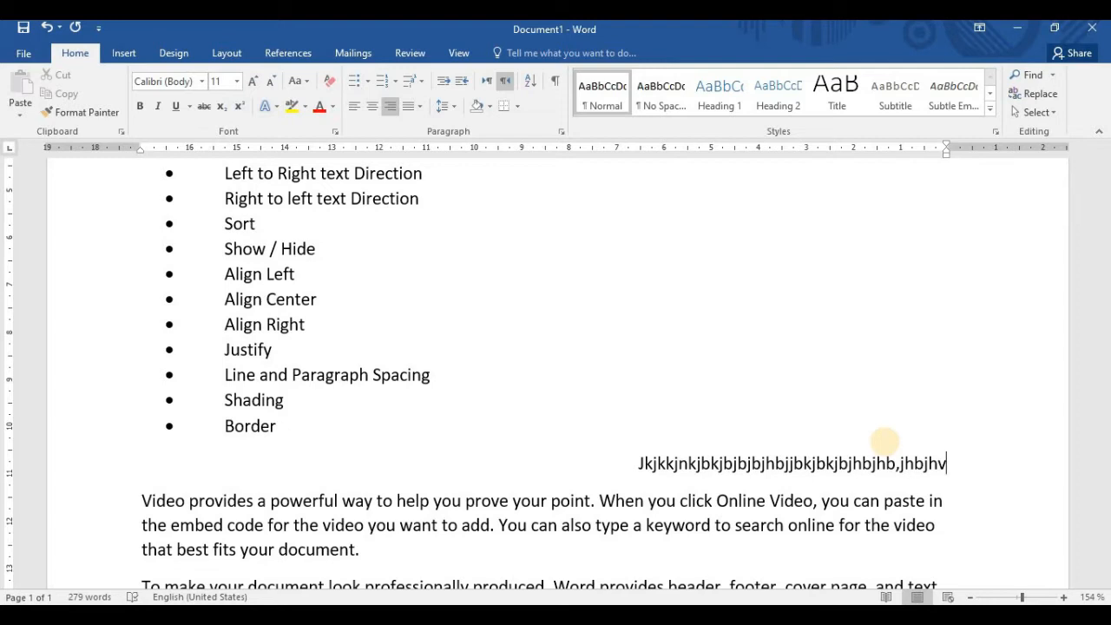
drag(635, 463, 853, 465)
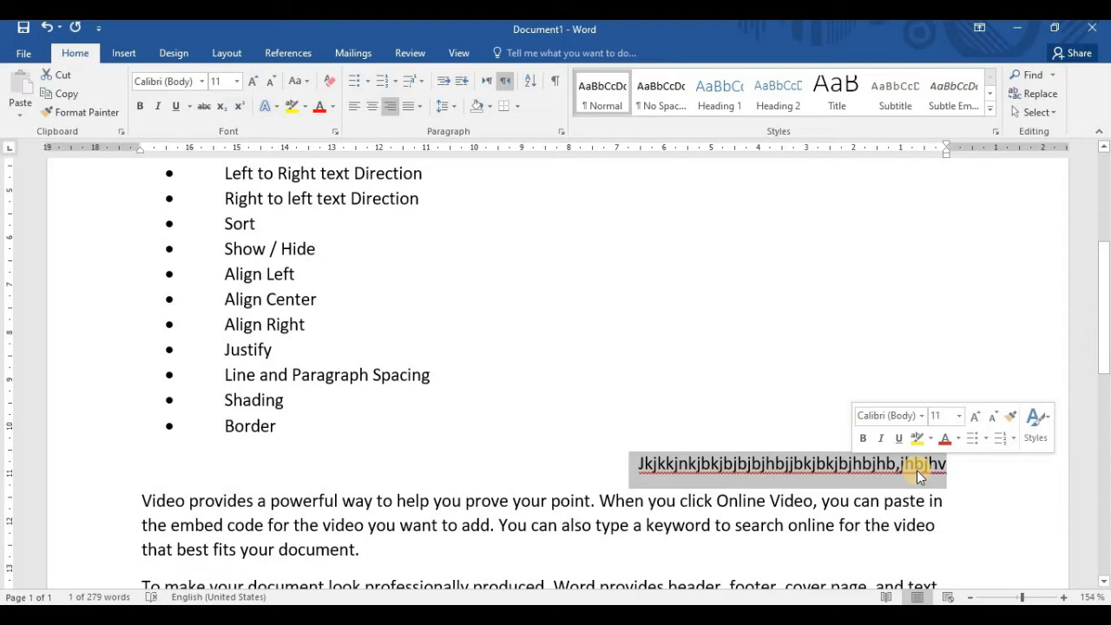
key(Delete)
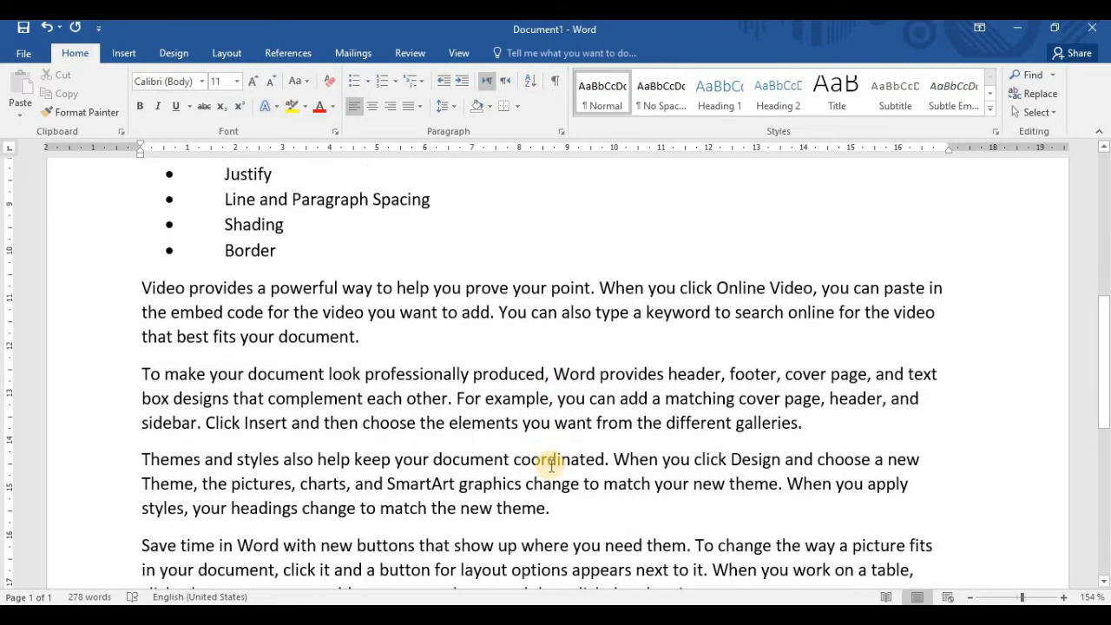
Sort the bulleted topic list from Bullets to Border by paragraphs, as text, in ascending order with no header row
scroll(550, 464, up, 4)
scroll(417, 356, up, 1)
scroll(437, 312, up, 3)
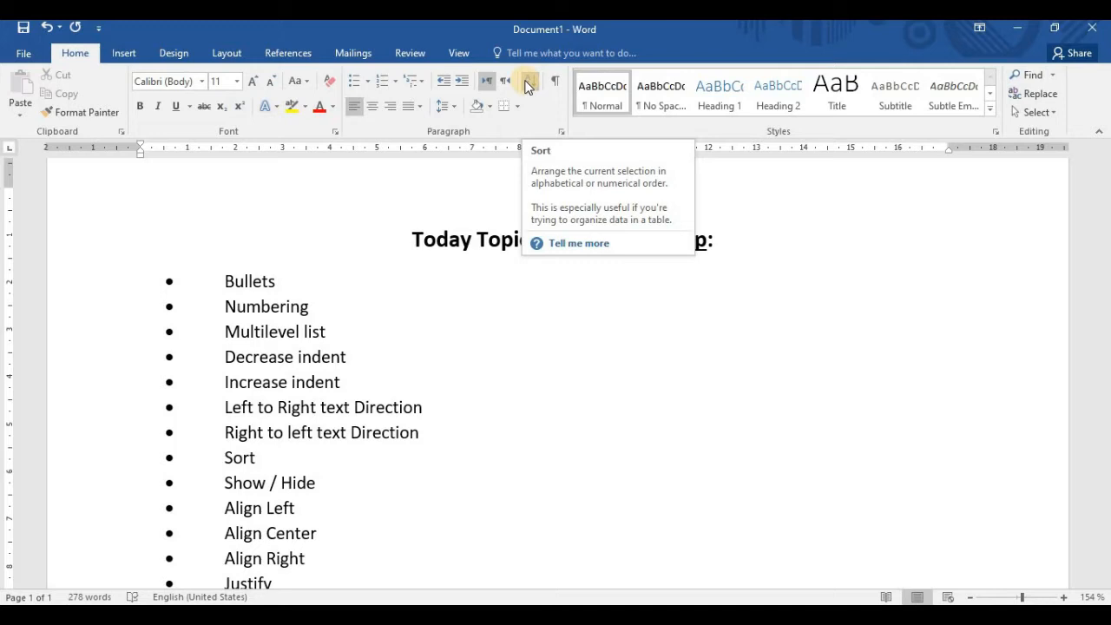
click(402, 507)
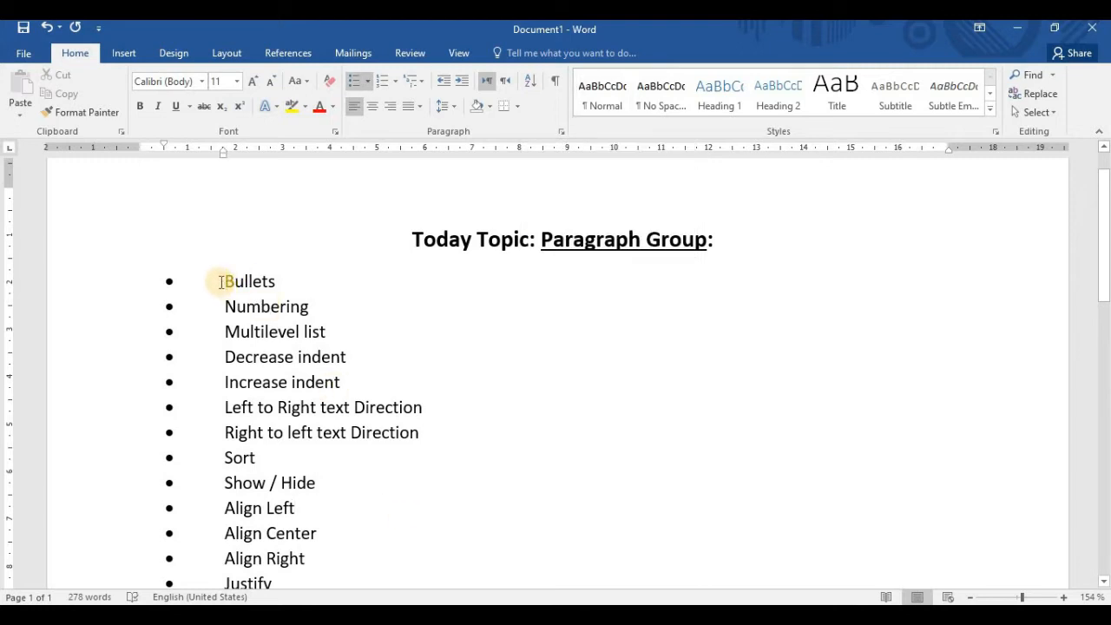
scroll(247, 365, down, 3)
scroll(218, 255, up, 2)
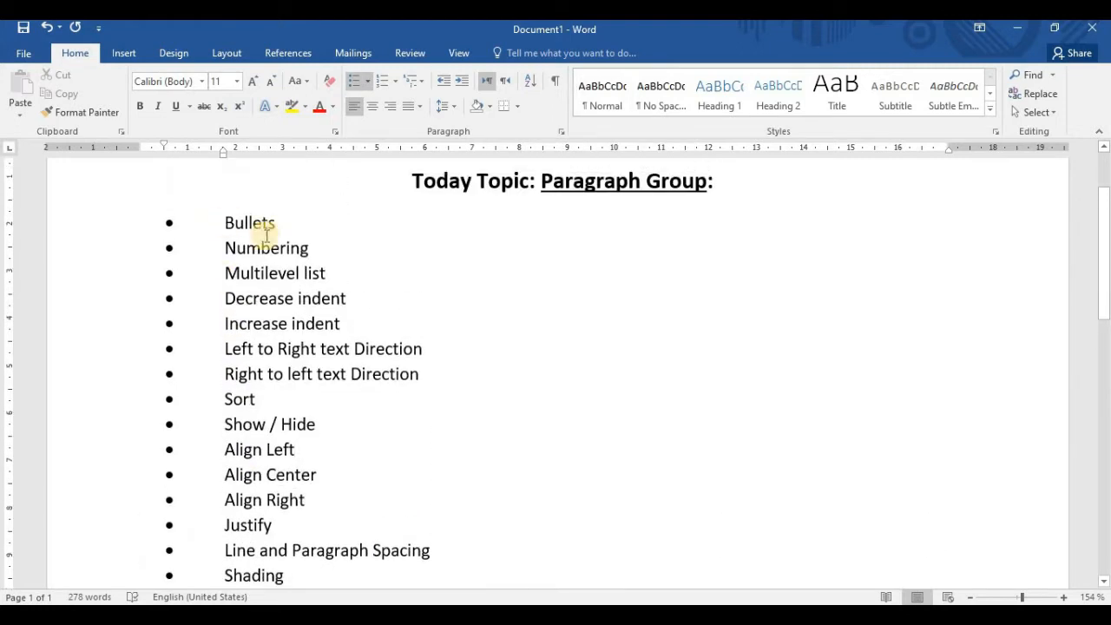
scroll(280, 444, down, 2)
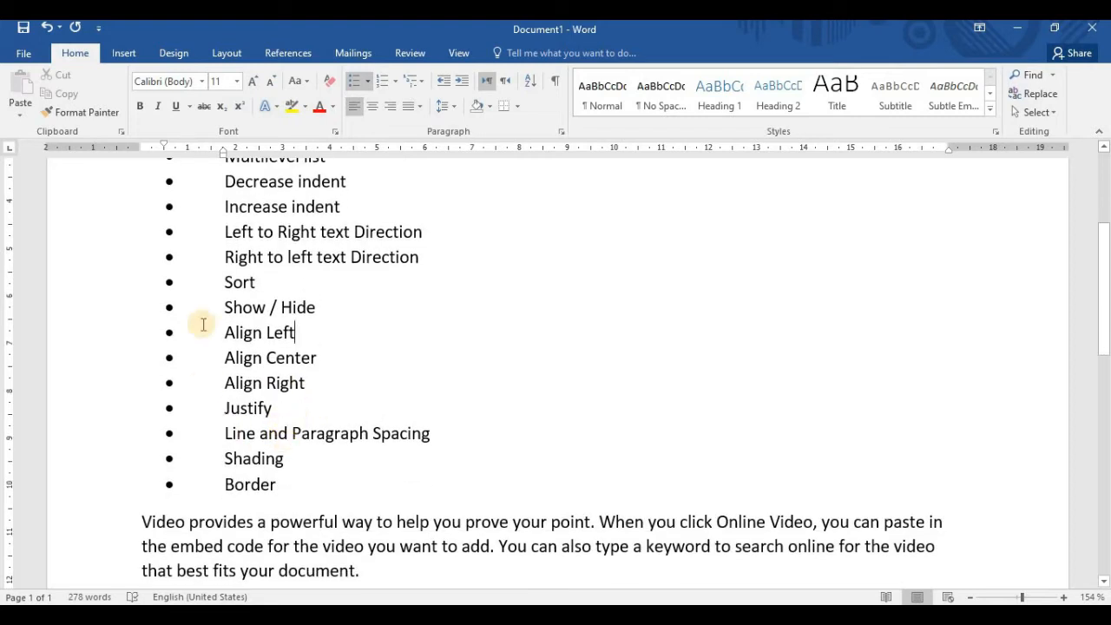
scroll(279, 484, up, 3)
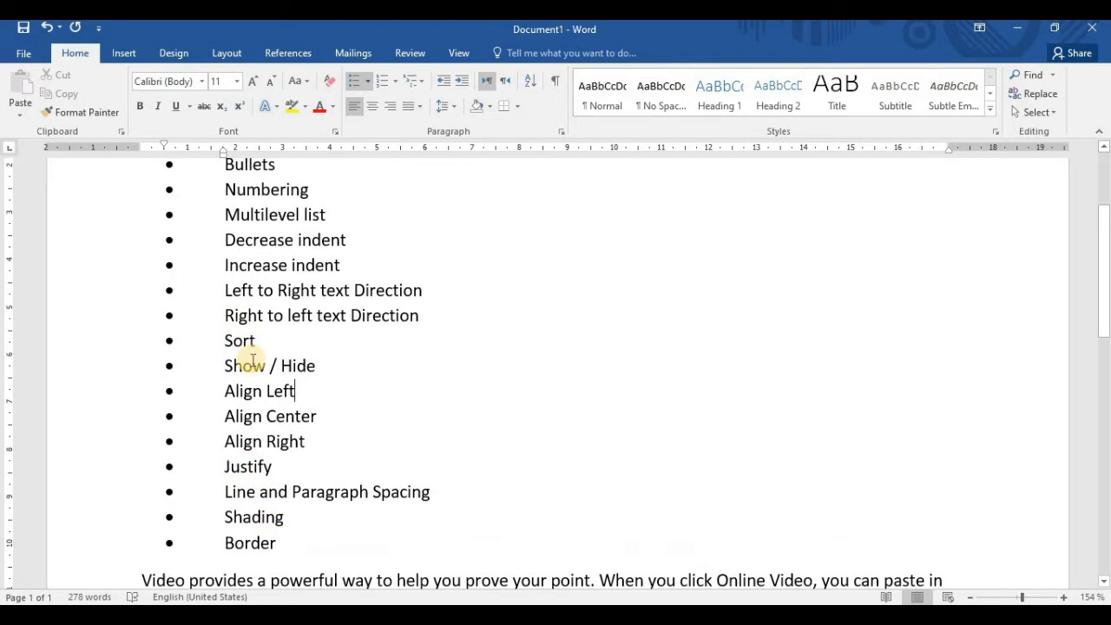
drag(247, 292, 274, 482)
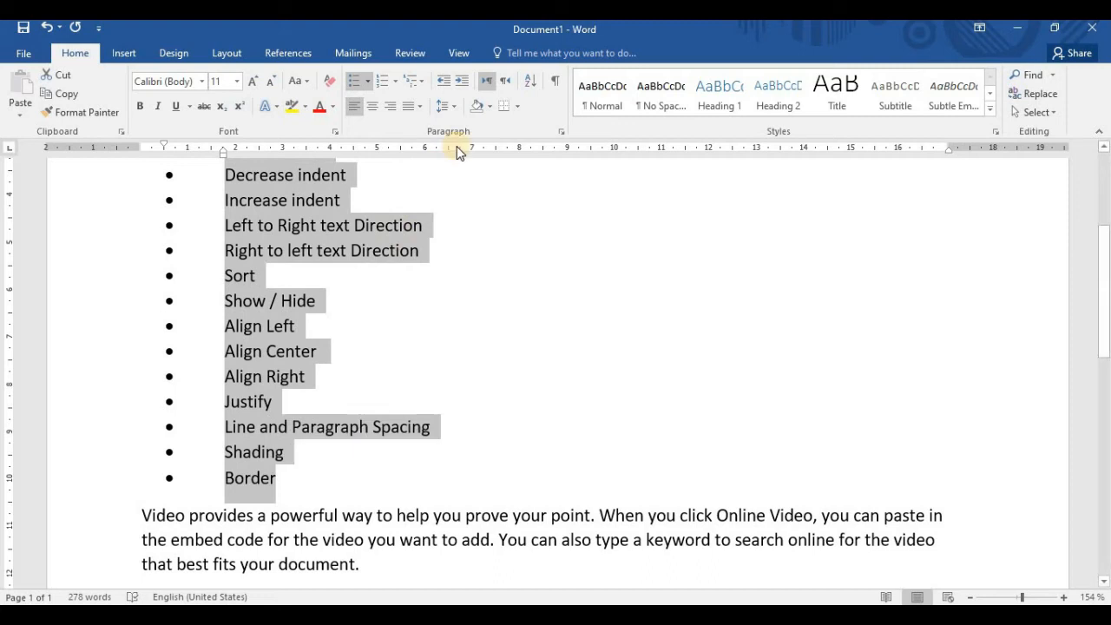
click(536, 82)
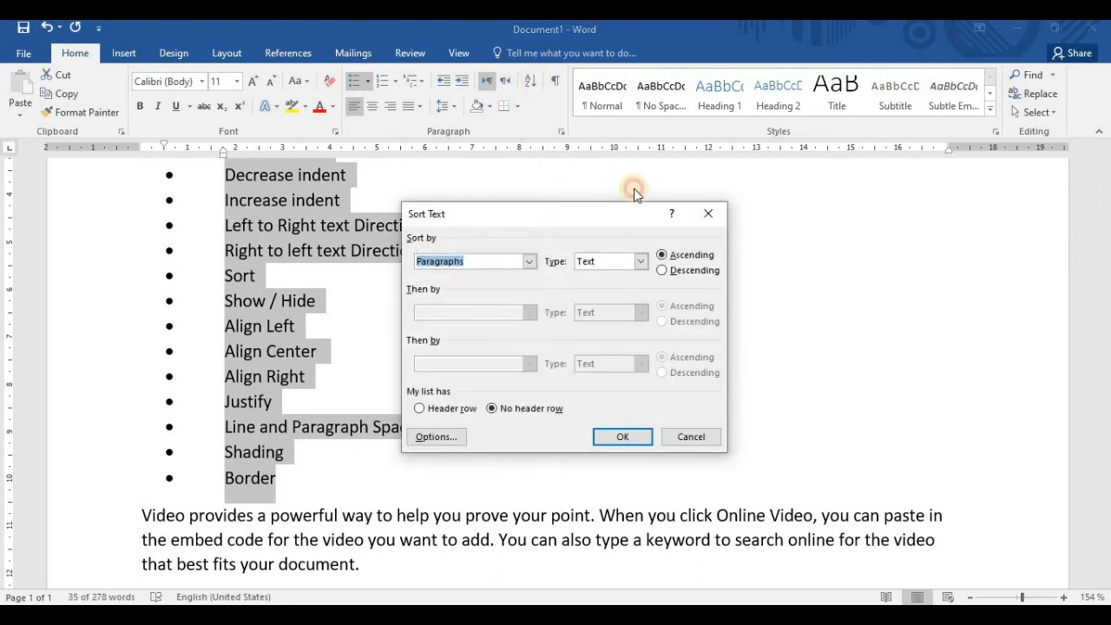
drag(634, 213, 715, 180)
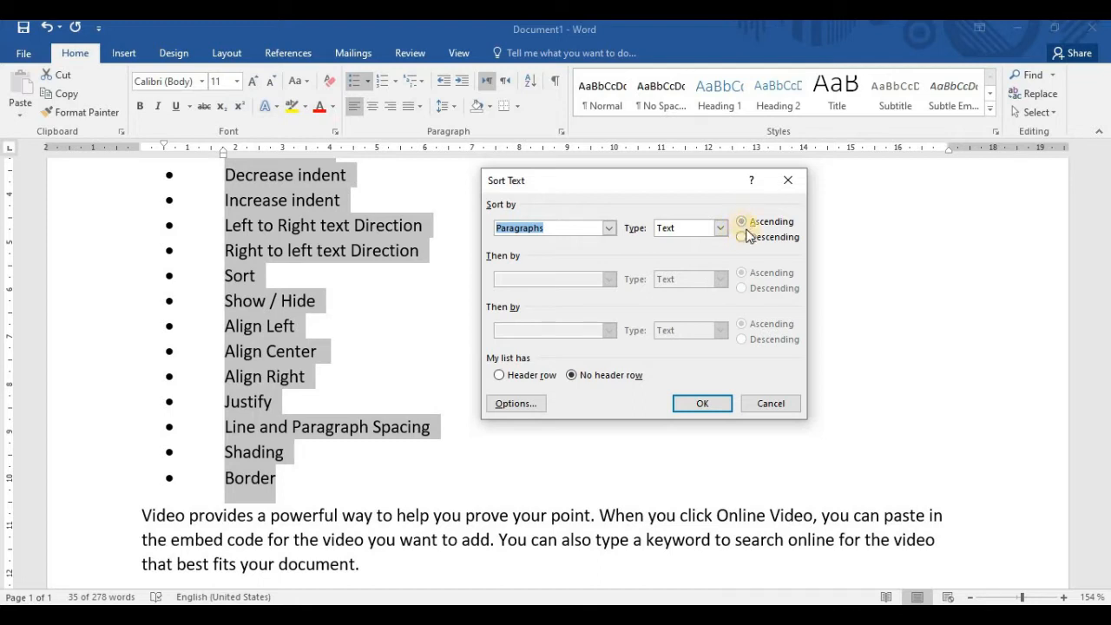
click(742, 237)
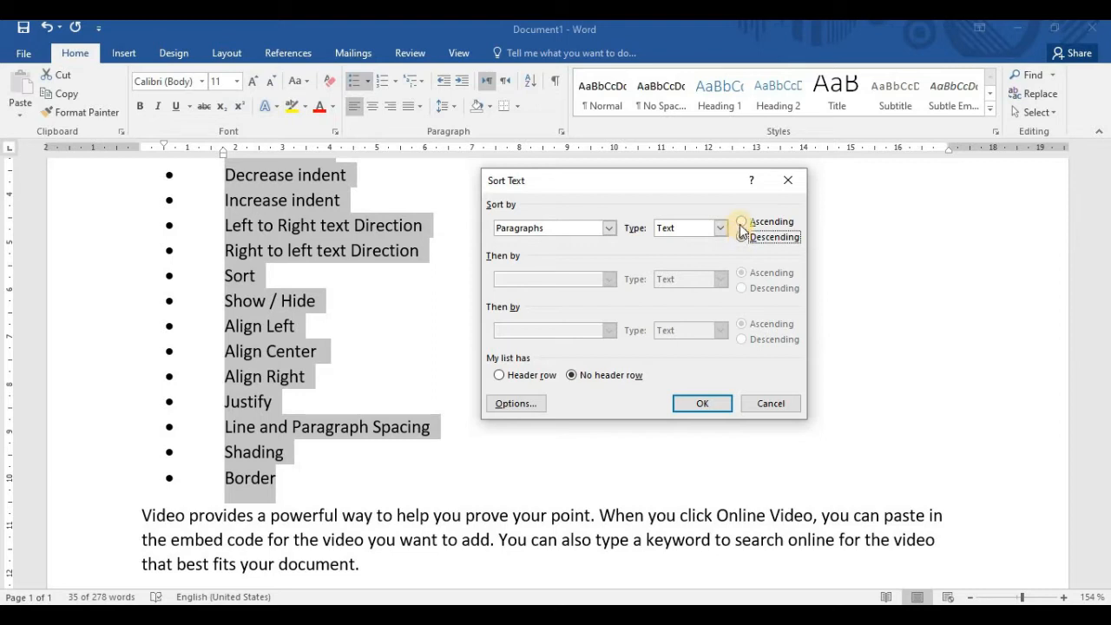
click(742, 223)
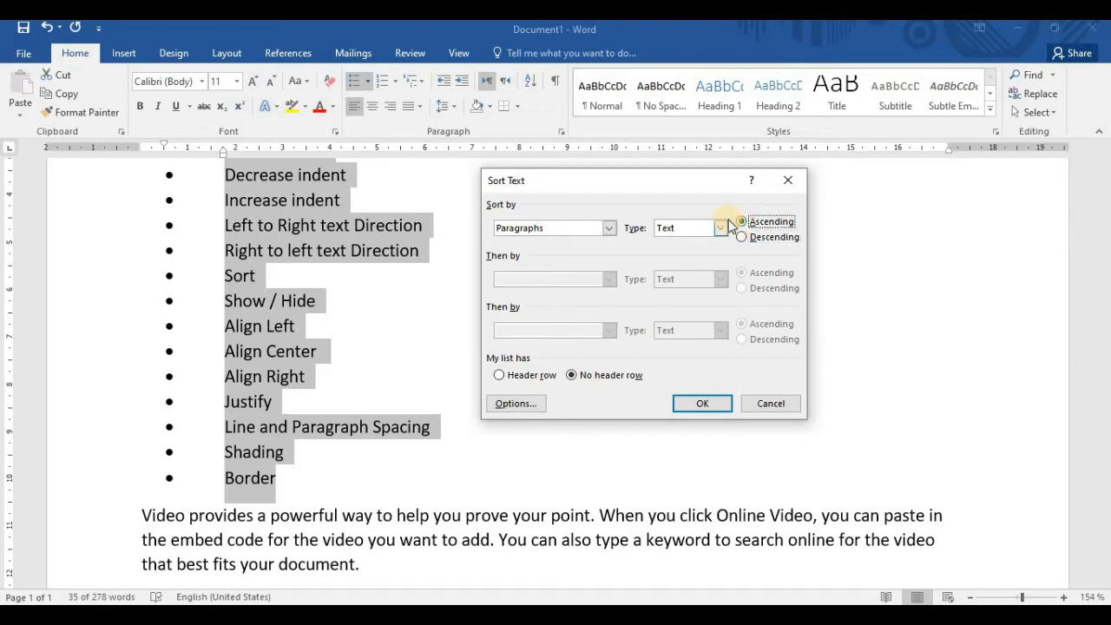
click(700, 410)
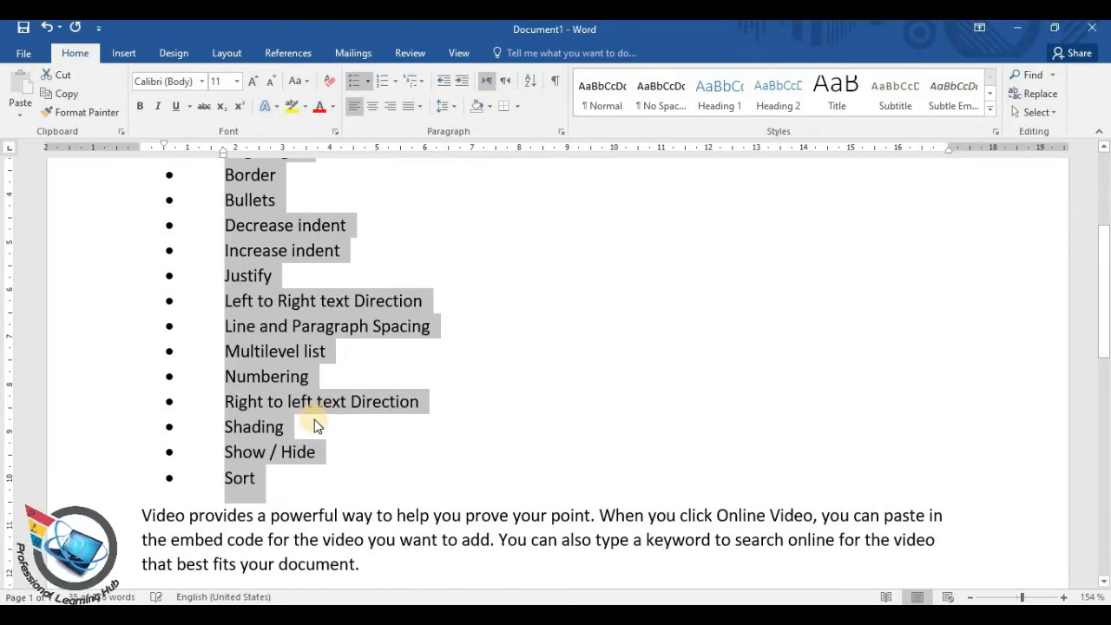
Review the alphabetical topic list from start to end, undo the sort and deselect the list
scroll(313, 418, up, 3)
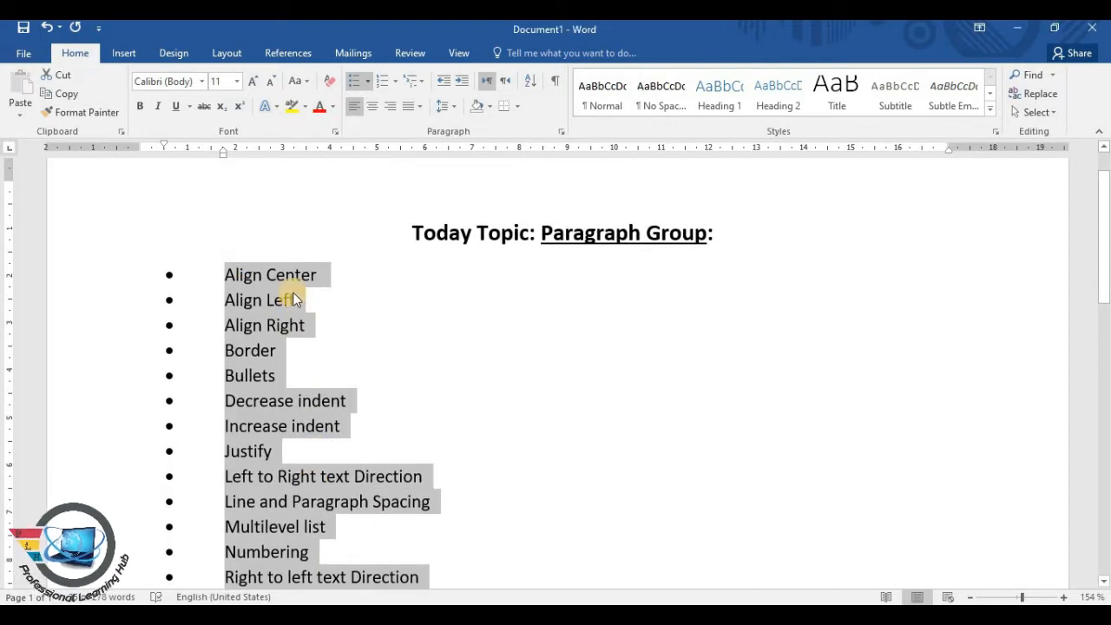
scroll(292, 292, down, 1)
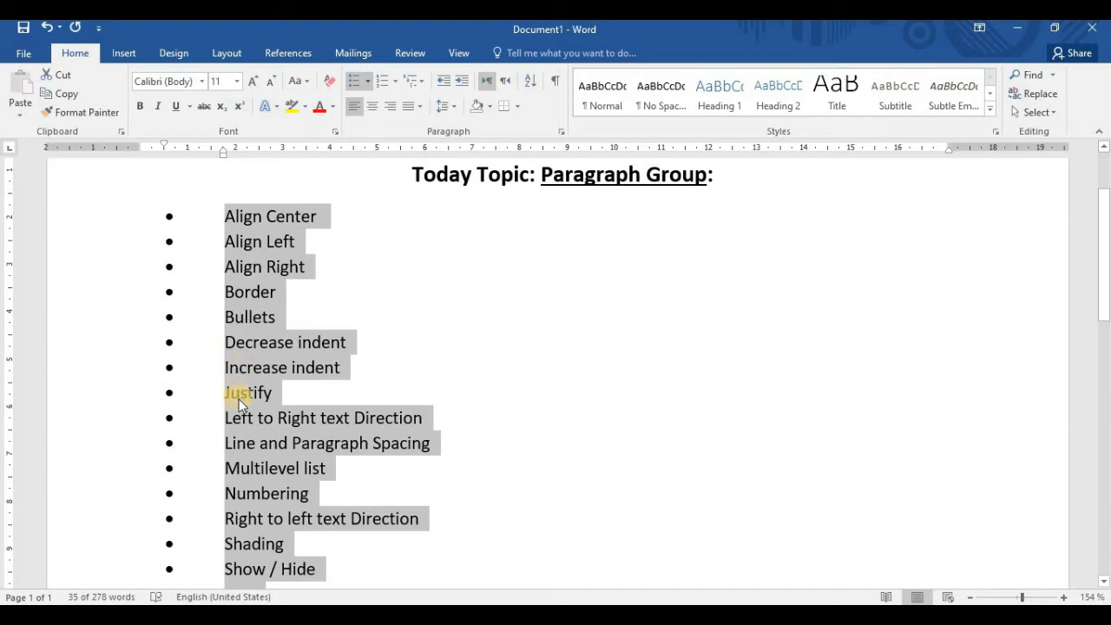
scroll(234, 394, down, 2)
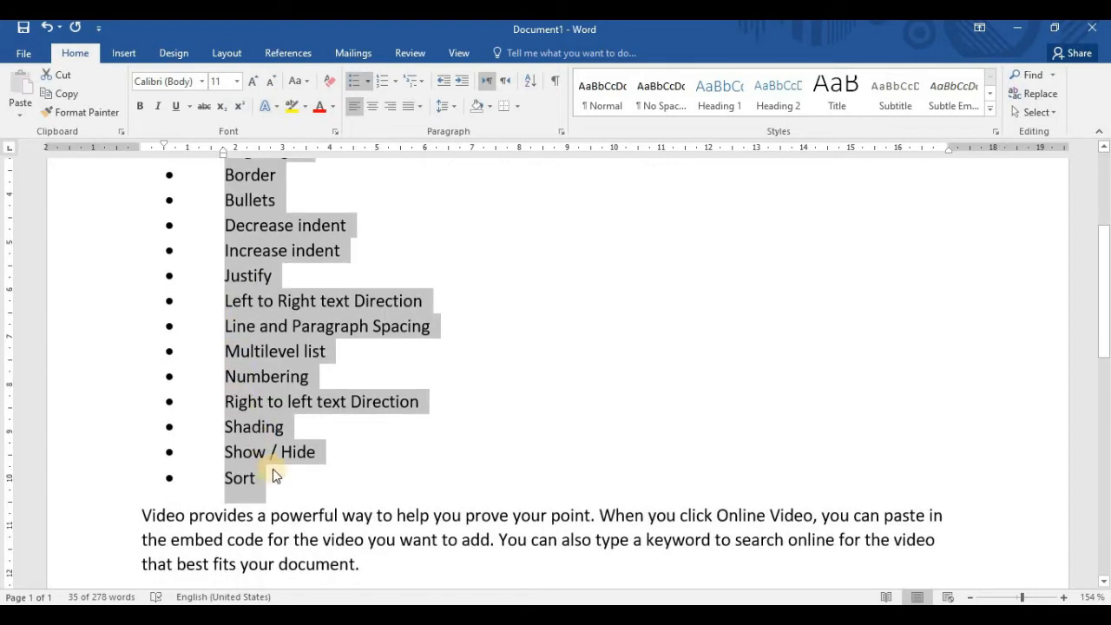
scroll(272, 347, up, 3)
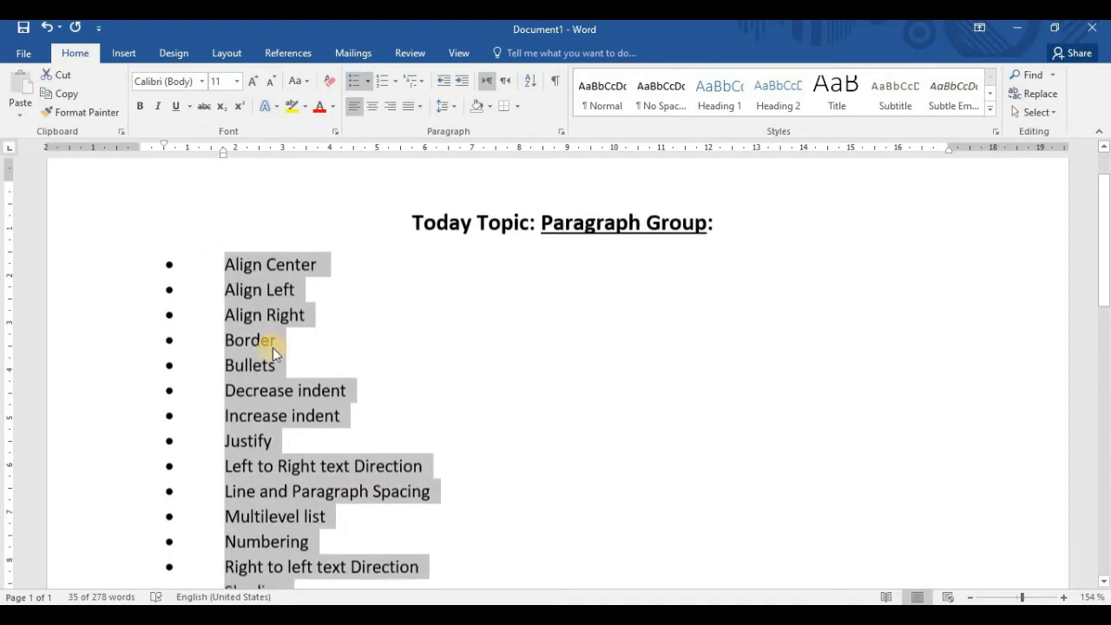
scroll(297, 396, down, 2)
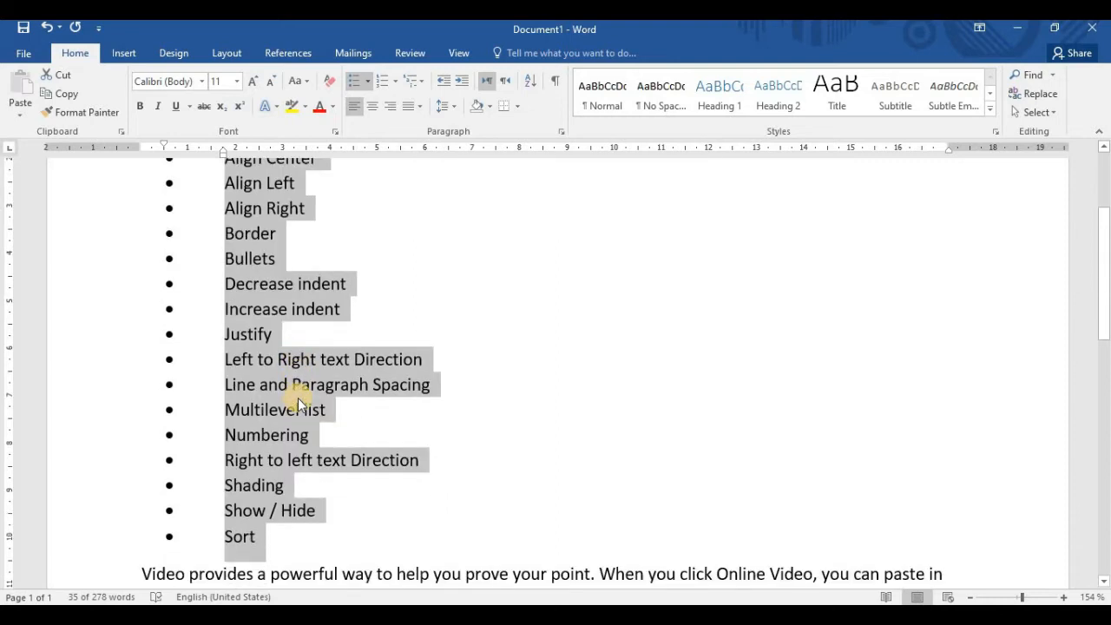
key(ctrl+z)
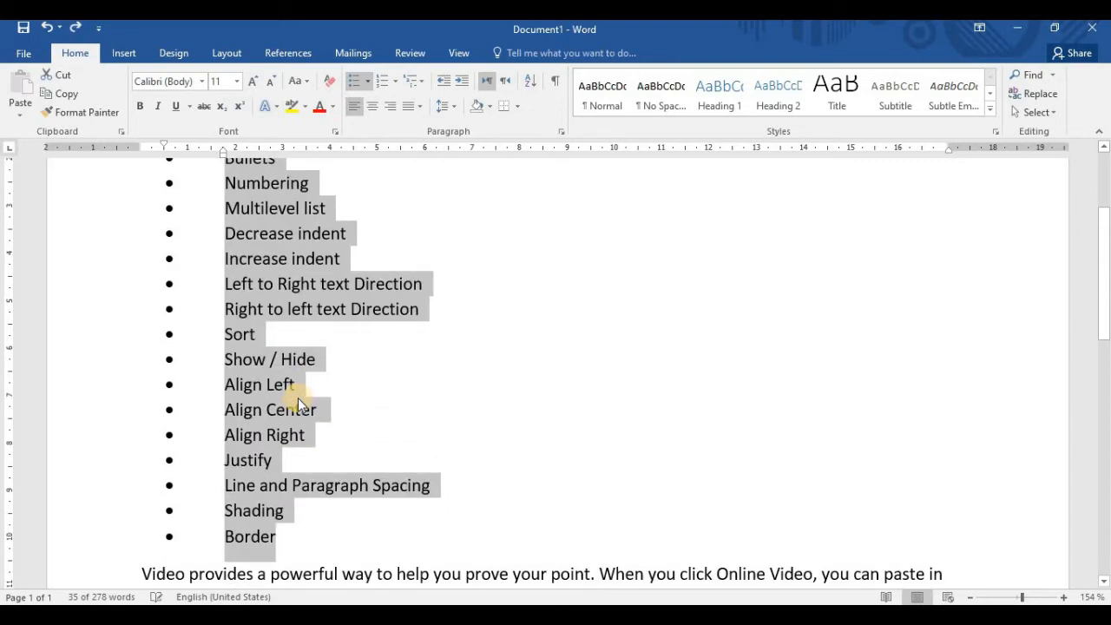
click(430, 400)
Show paragraph marks and other hidden formatting symbols in the document, starting from the Bullets topic
scroll(454, 379, up, 2)
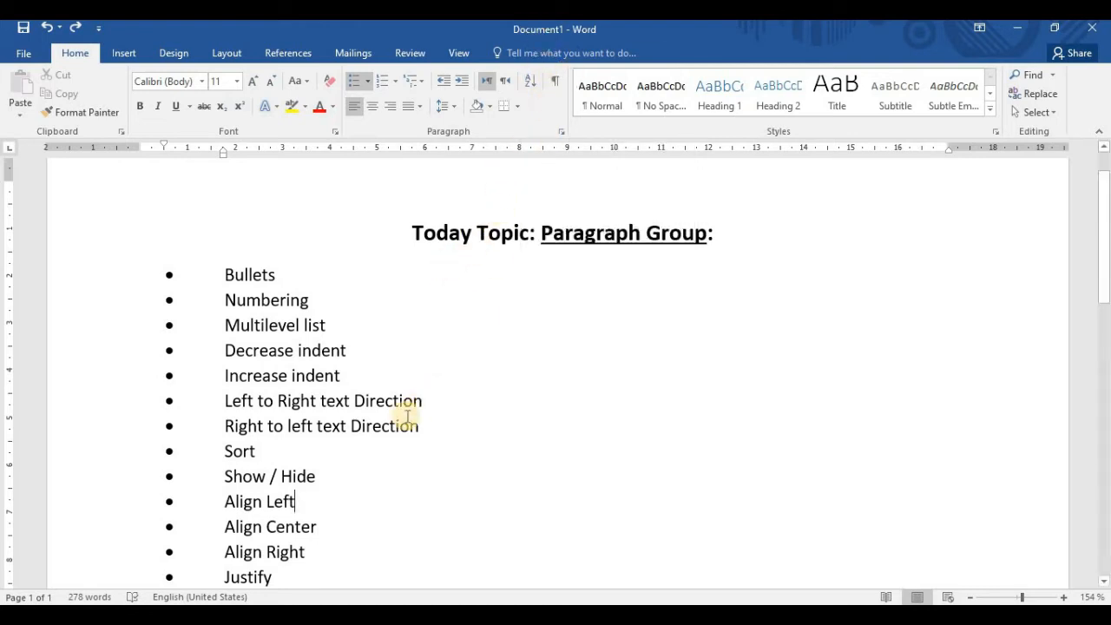
click(277, 276)
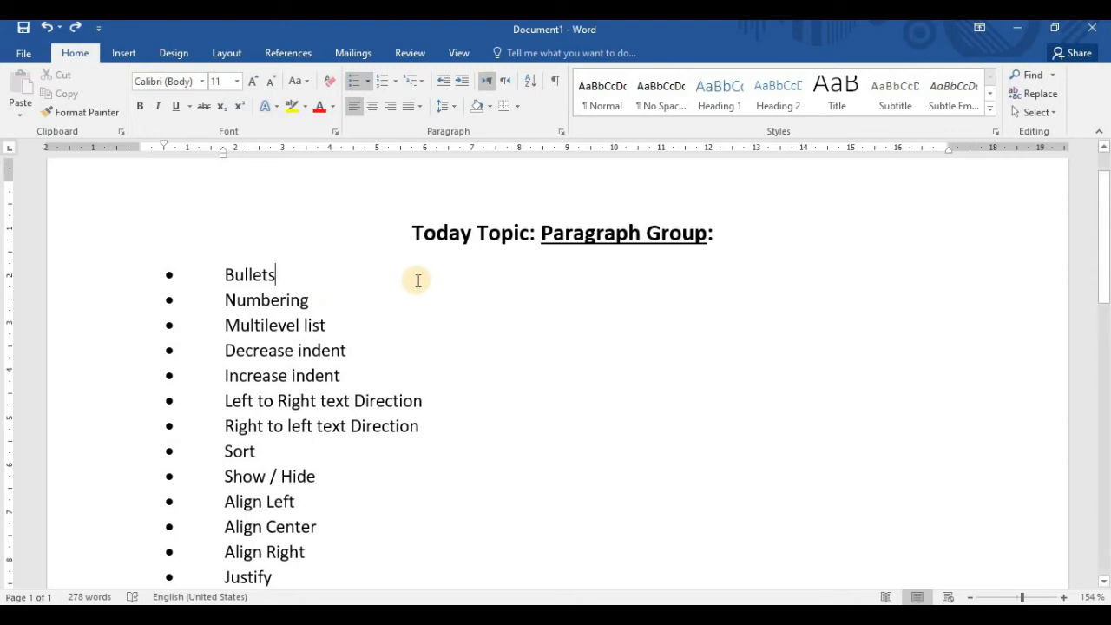
click(555, 84)
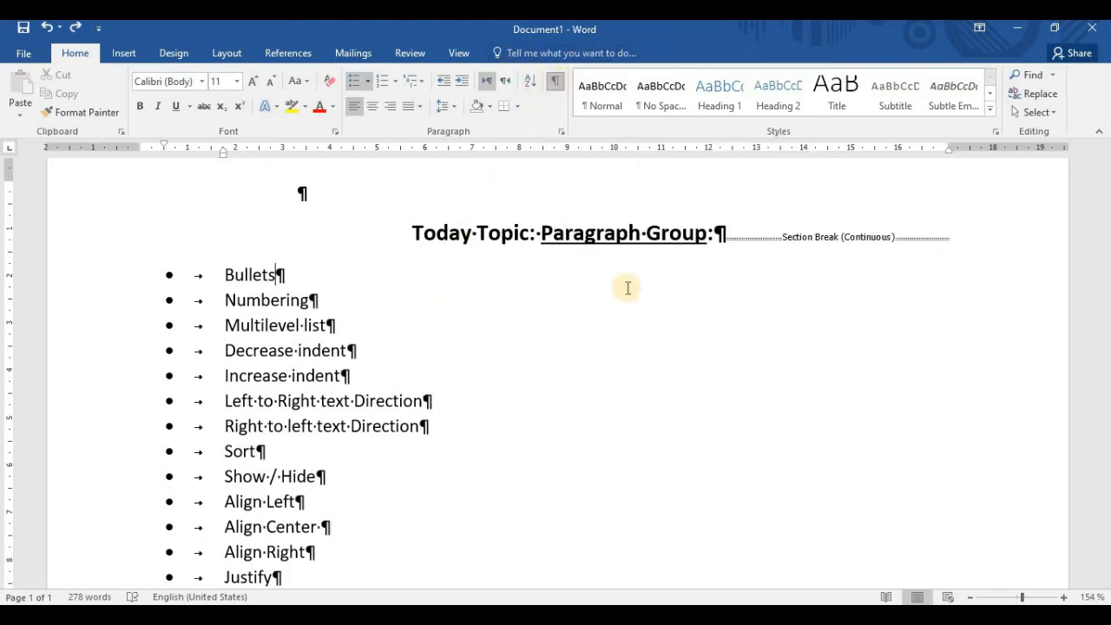
Examine the space and paragraph marks in the Align Center topic and in the paragraphs at the document's end
scroll(280, 277, down, 3)
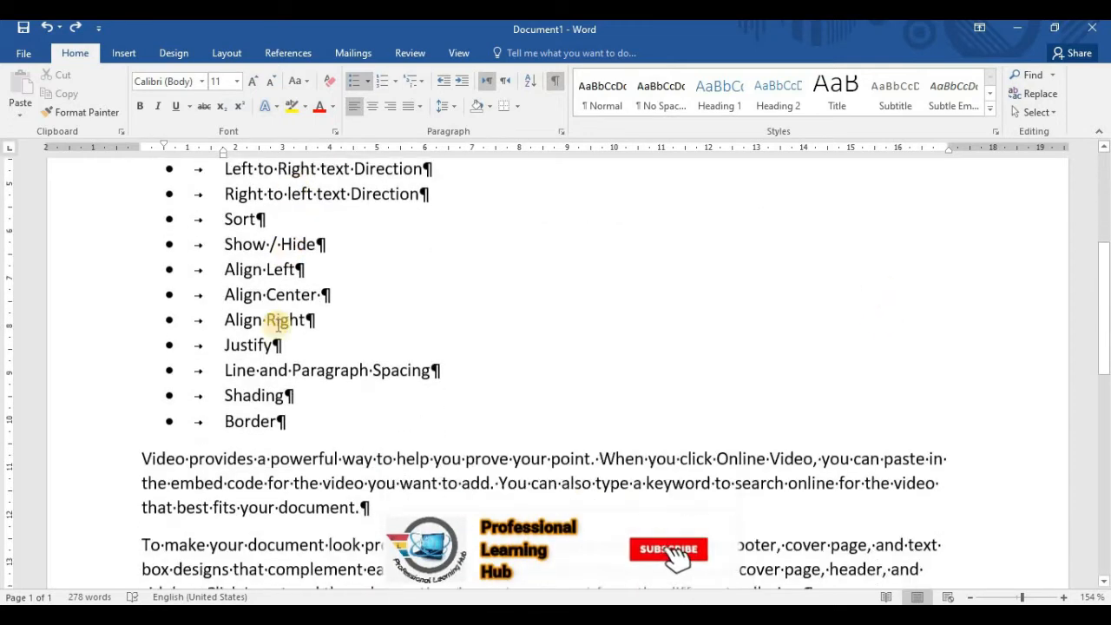
click(329, 293)
click(317, 292)
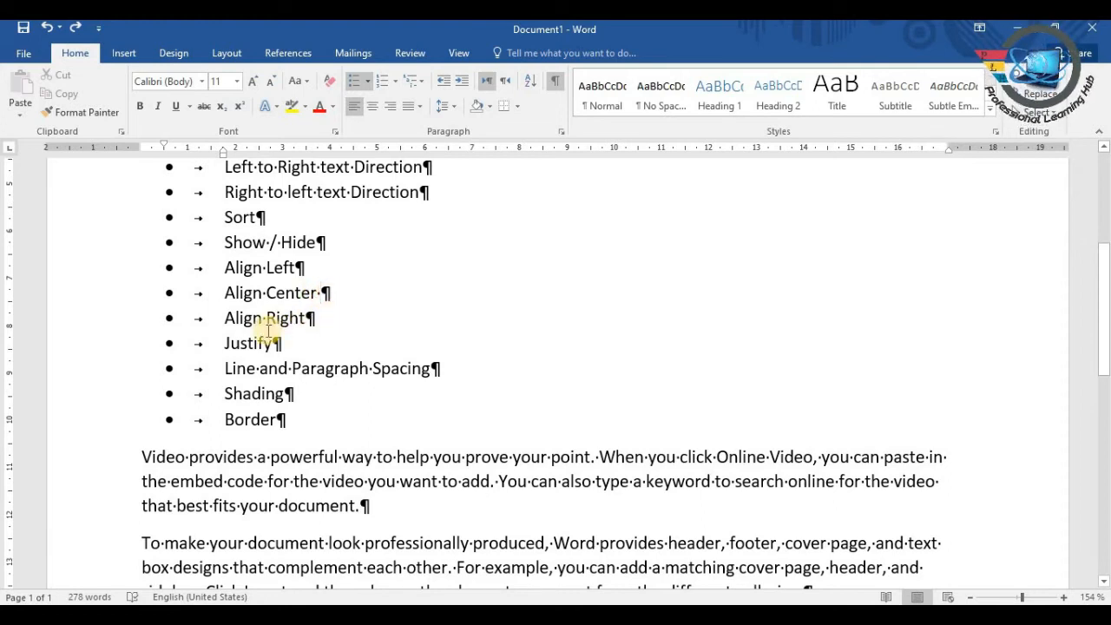
click(260, 293)
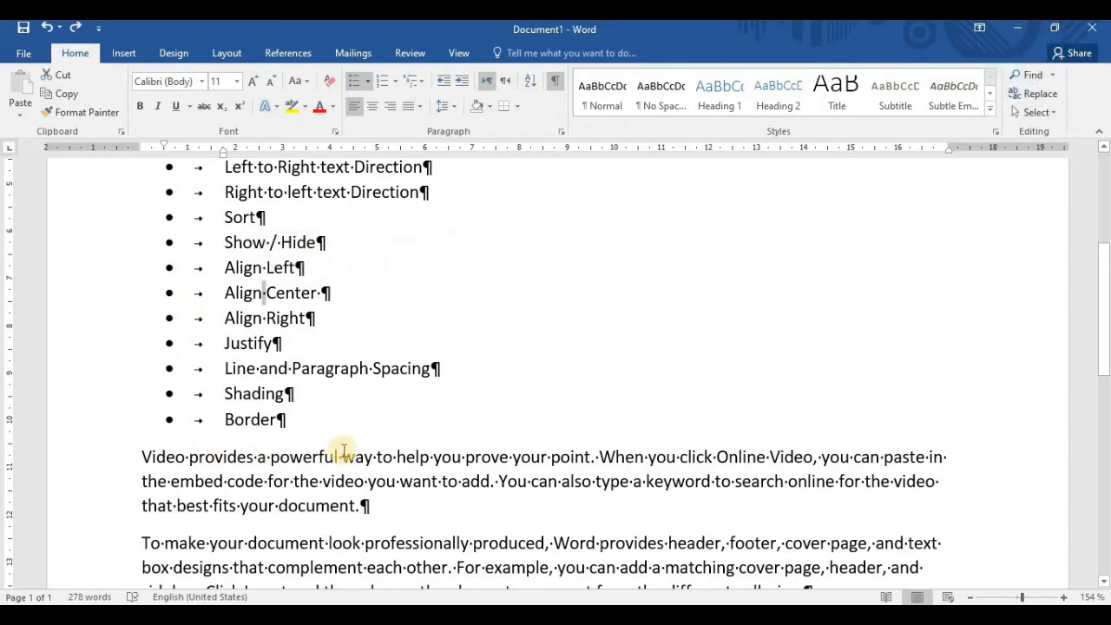
scroll(405, 470, down, 4)
scroll(405, 470, down, 3)
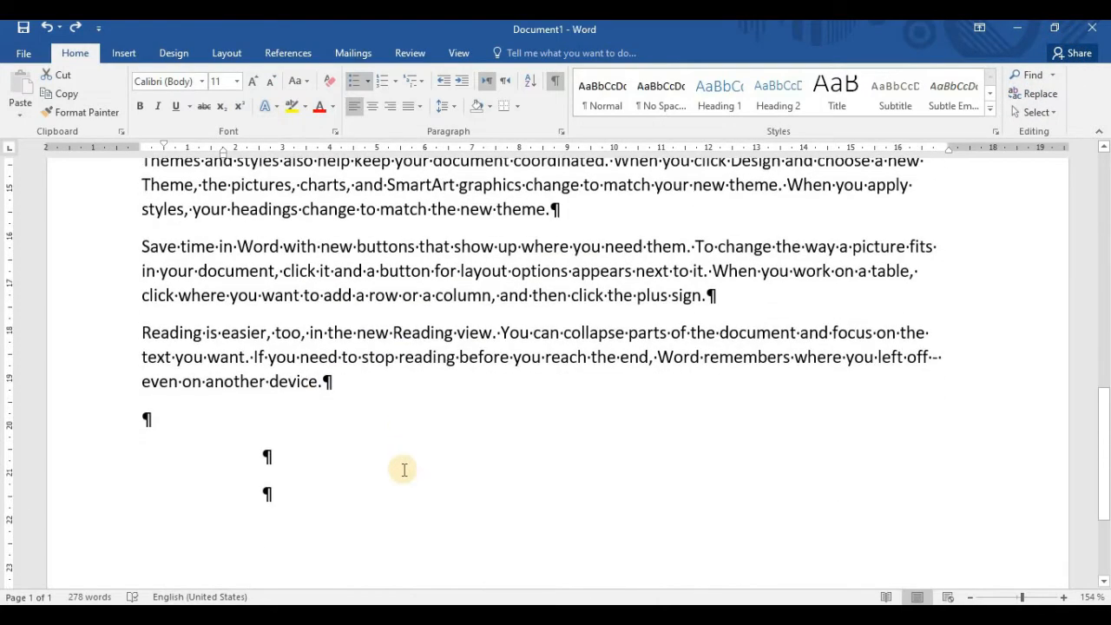
scroll(404, 470, up, 10)
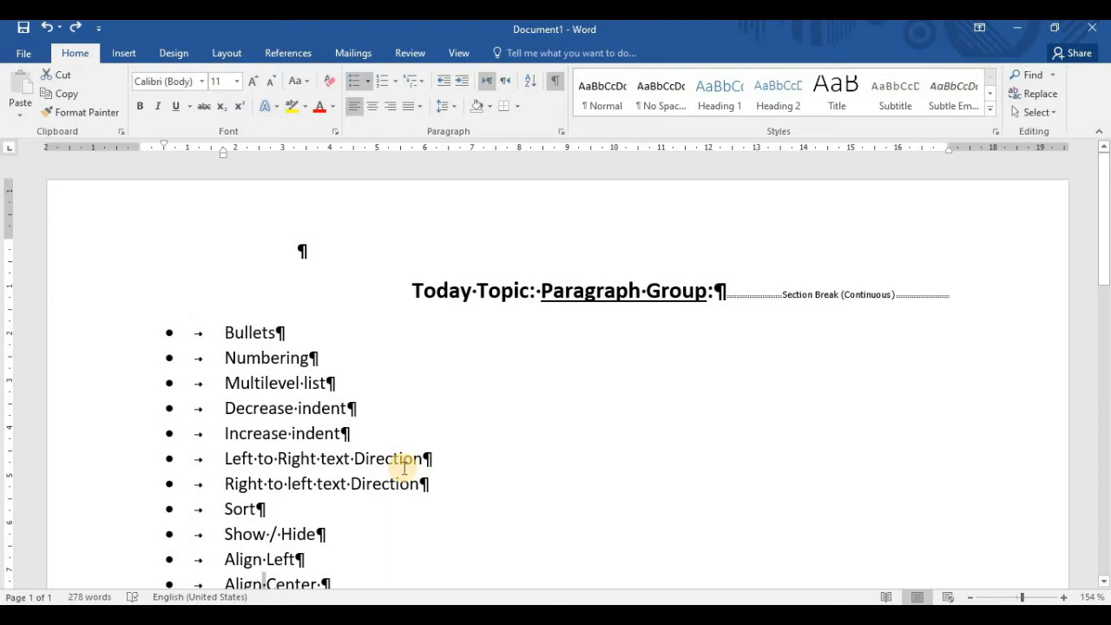
Hide the paragraph marks and other formatting symbols throughout the document
click(556, 83)
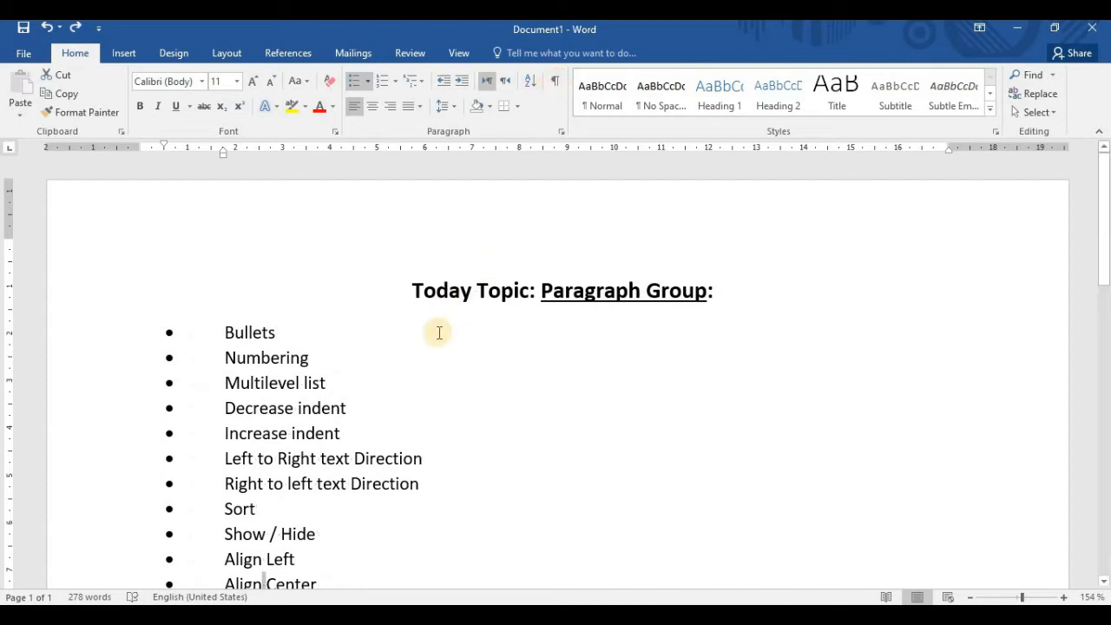
scroll(439, 333, down, 1)
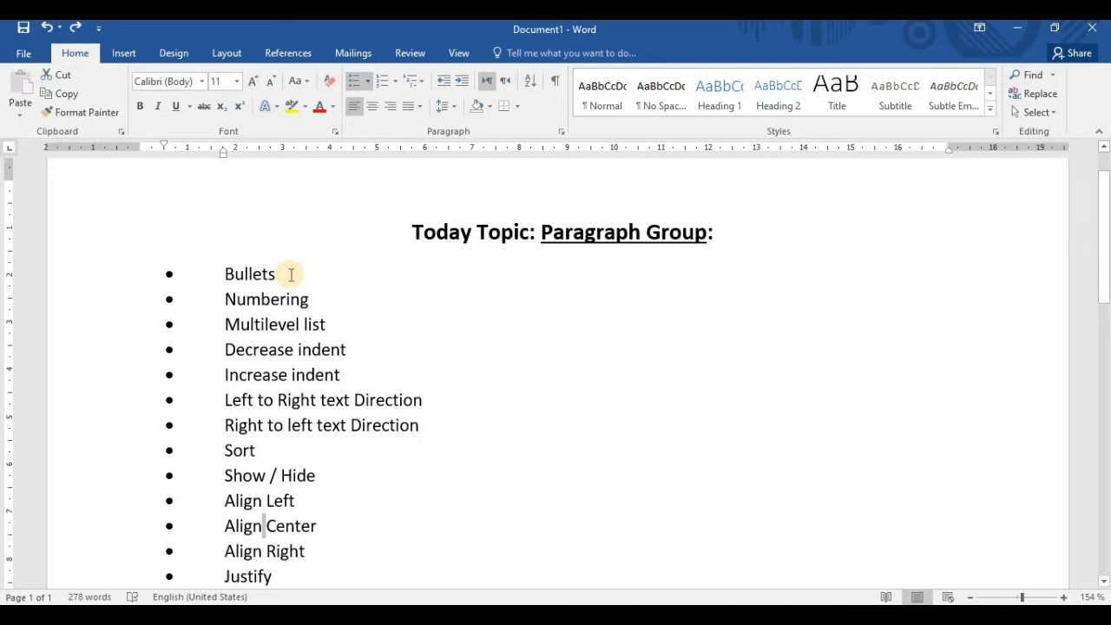
Center the Bullets topic in the list, and switch it to right alignment
drag(260, 273, 223, 271)
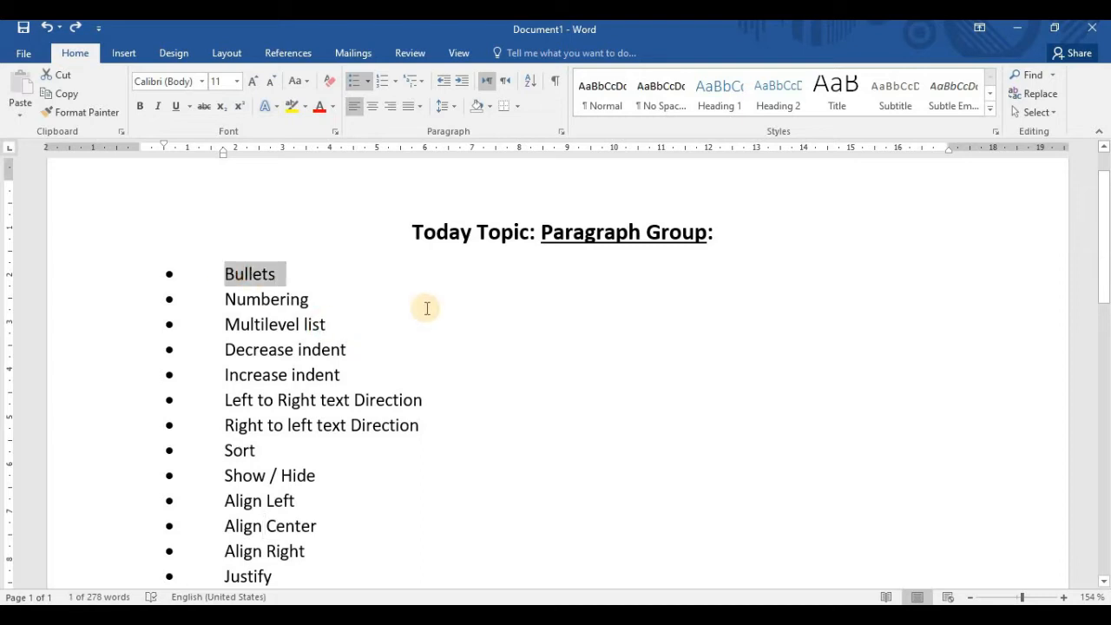
drag(407, 230, 720, 244)
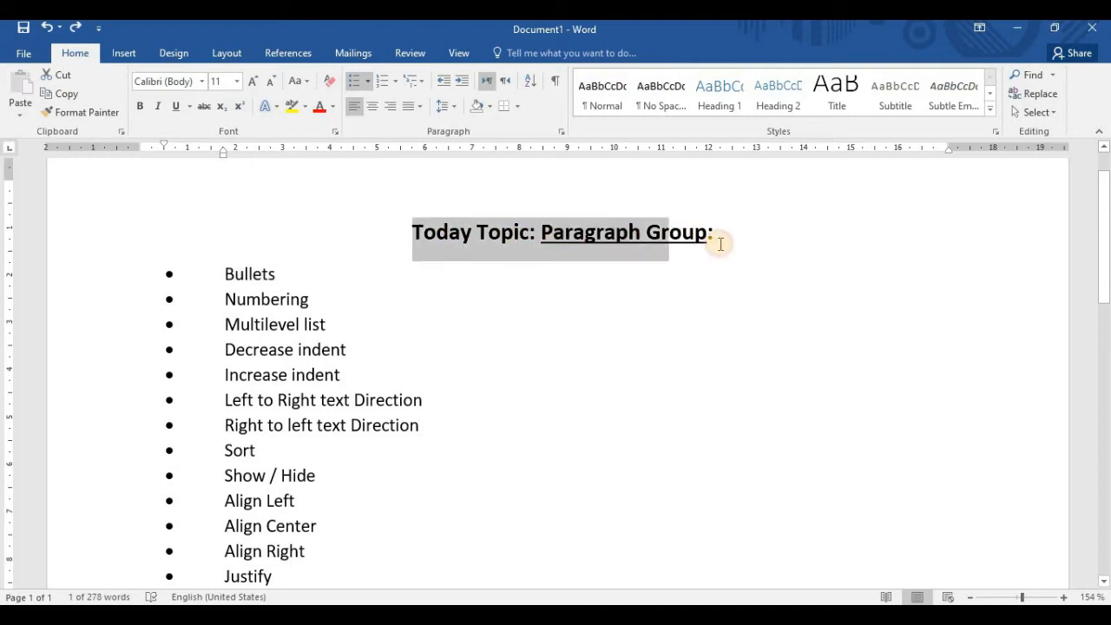
click(590, 320)
click(224, 274)
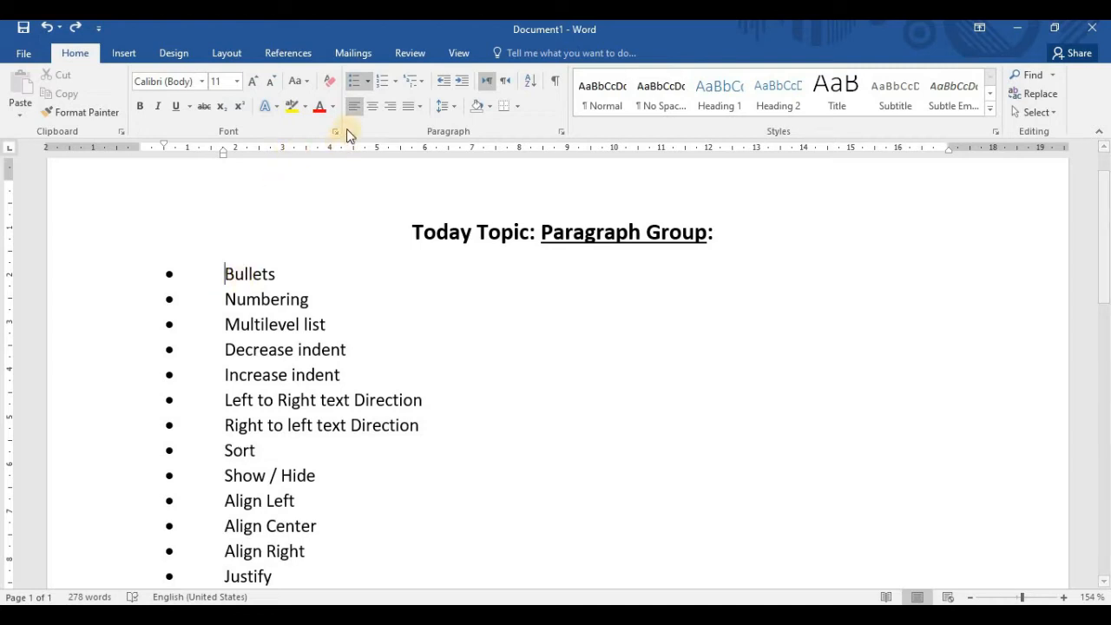
click(373, 106)
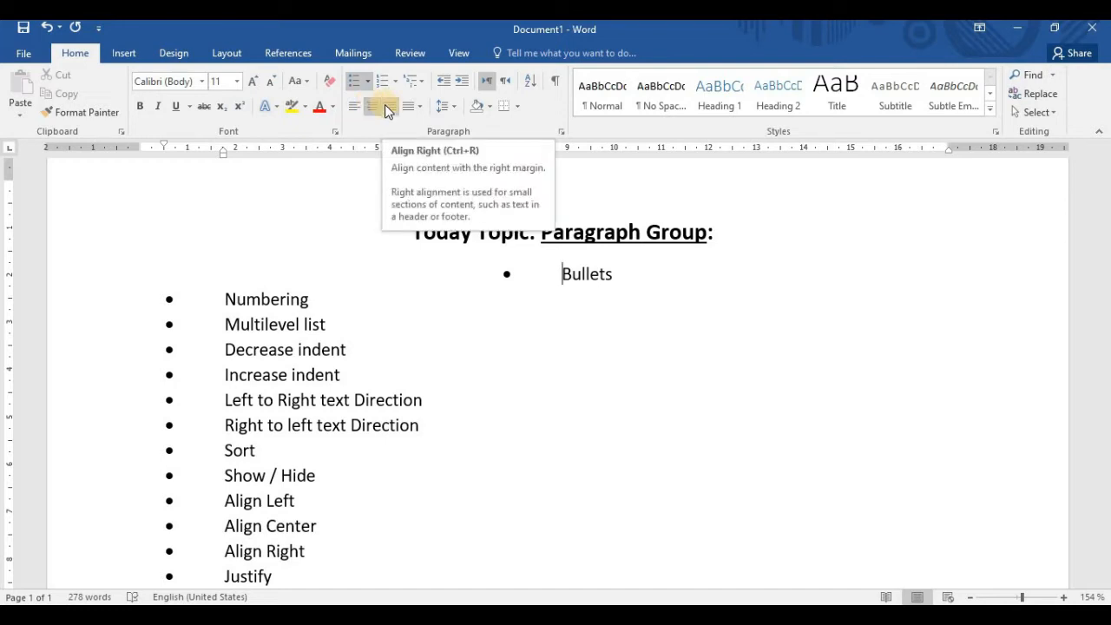
click(387, 106)
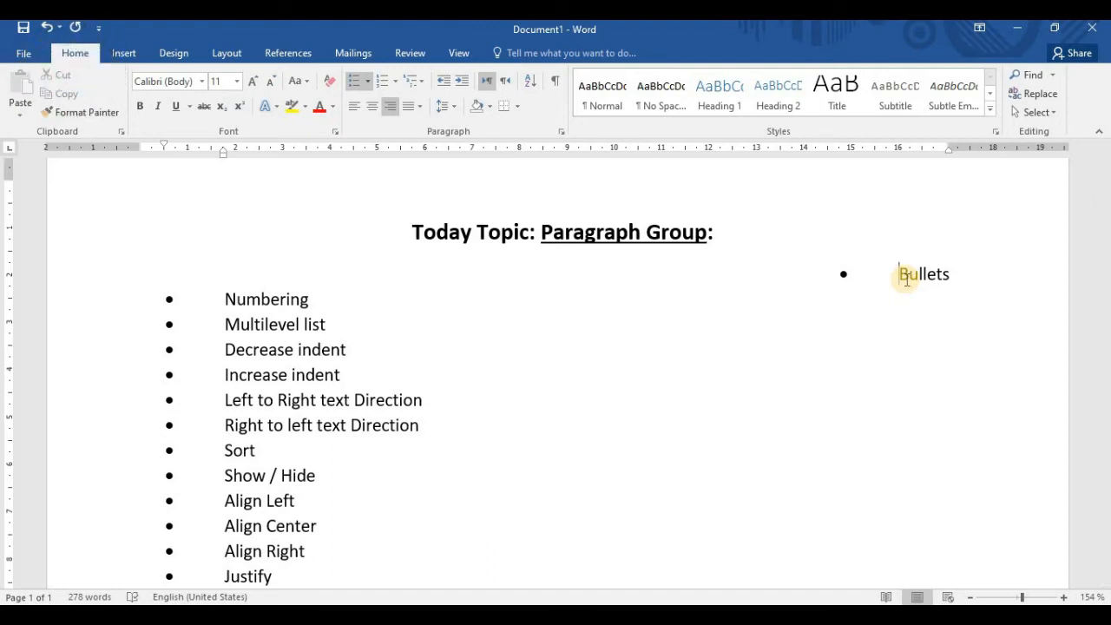
Cycle the Bullets topic through left, center and right alignment, and return it to left alignment
key(ctrl+l)
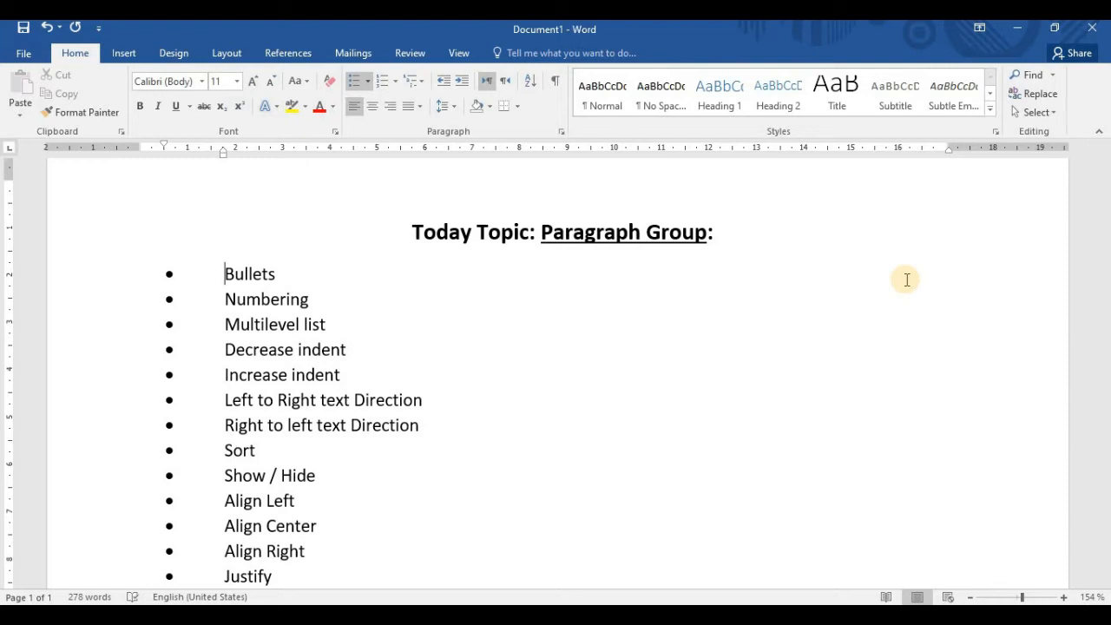
key(ctrl+e)
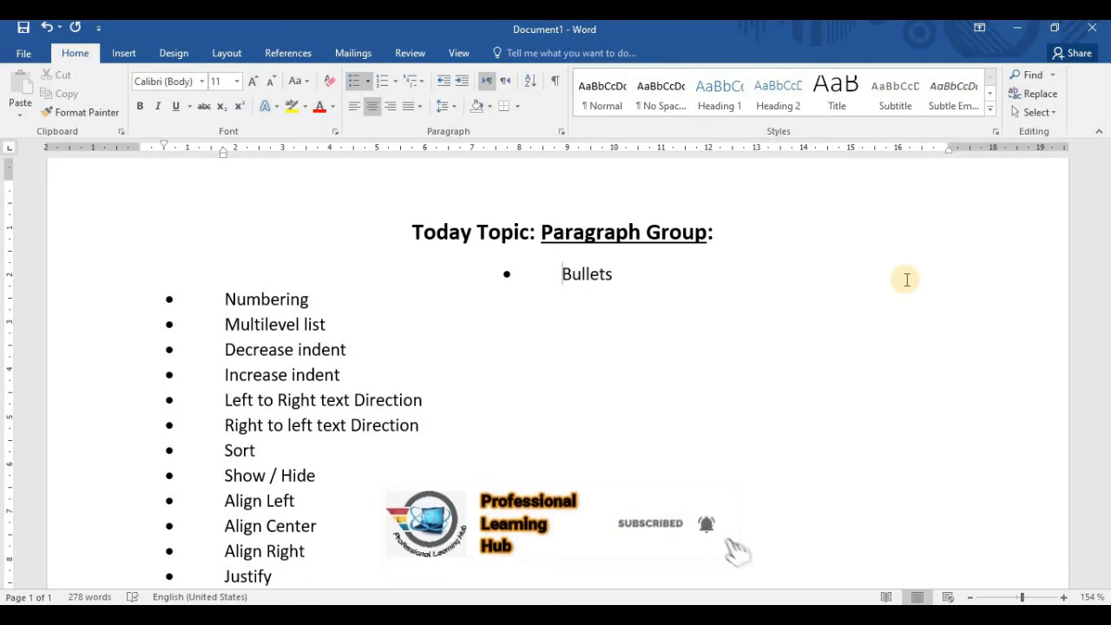
key(ctrl+r)
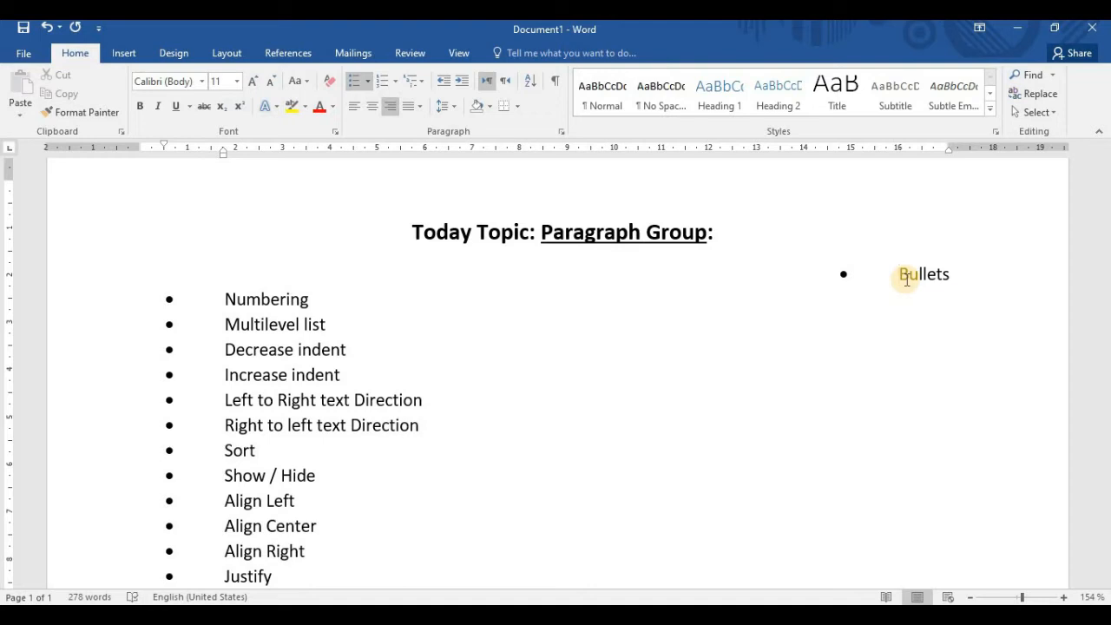
key(ctrl+l)
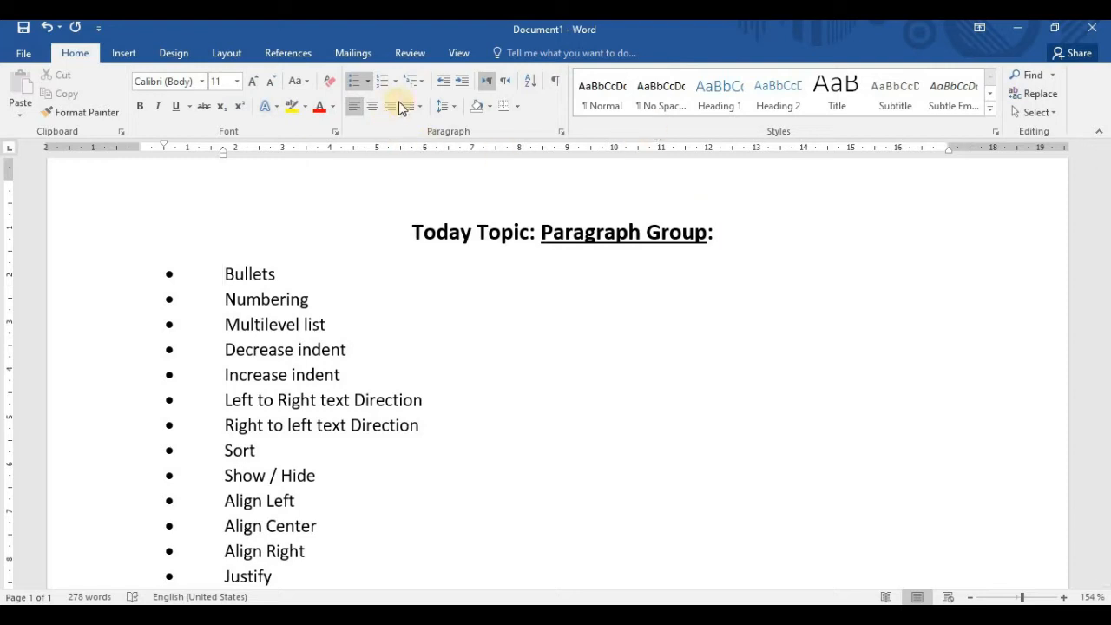
click(356, 111)
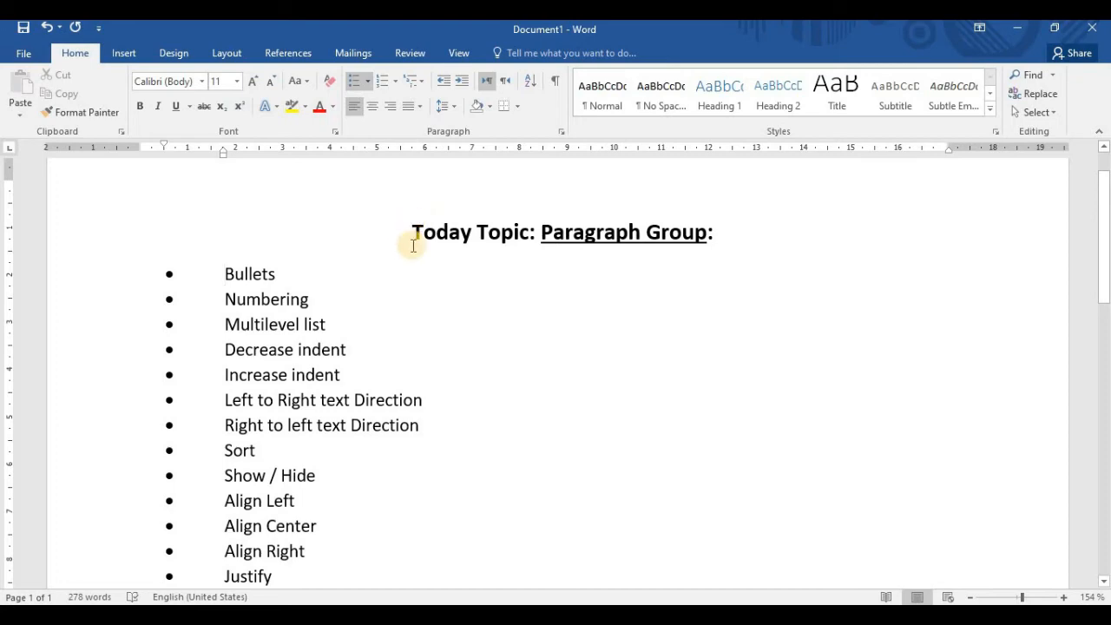
Examine the available Justify options and the line endings of the sample paragraphs below the topic list
scroll(414, 248, down, 4)
scroll(414, 248, up, 1)
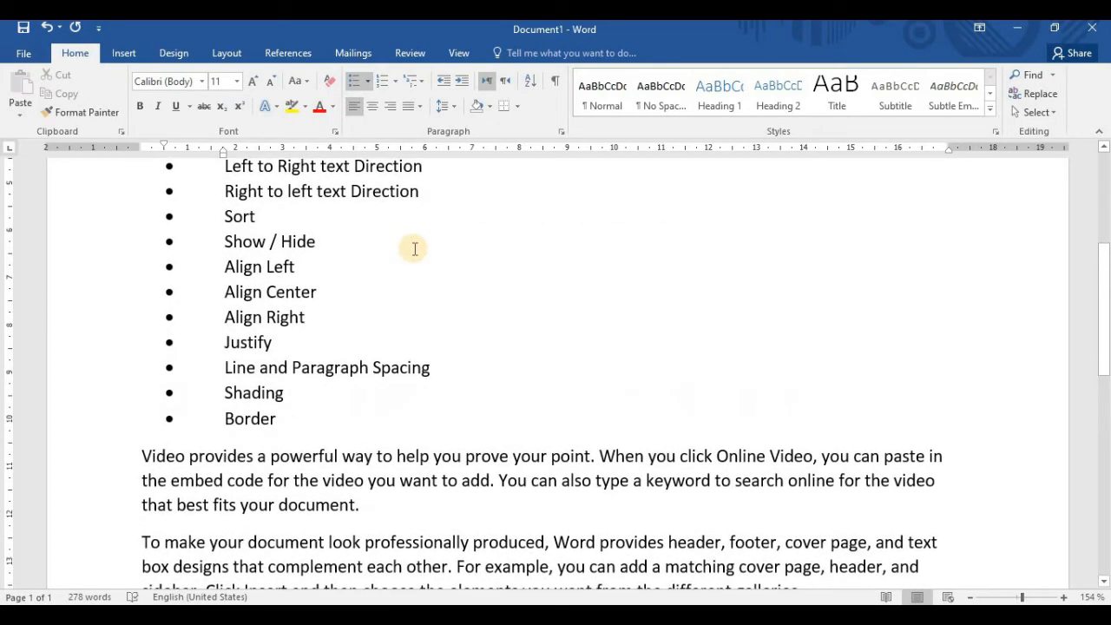
click(421, 108)
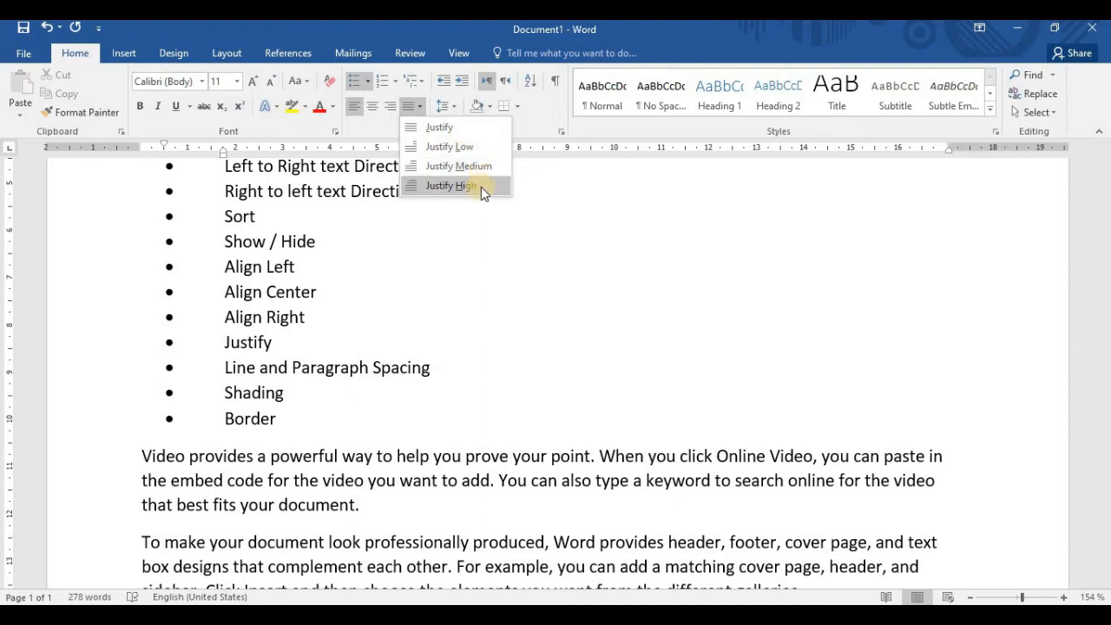
scroll(578, 403, down, 1)
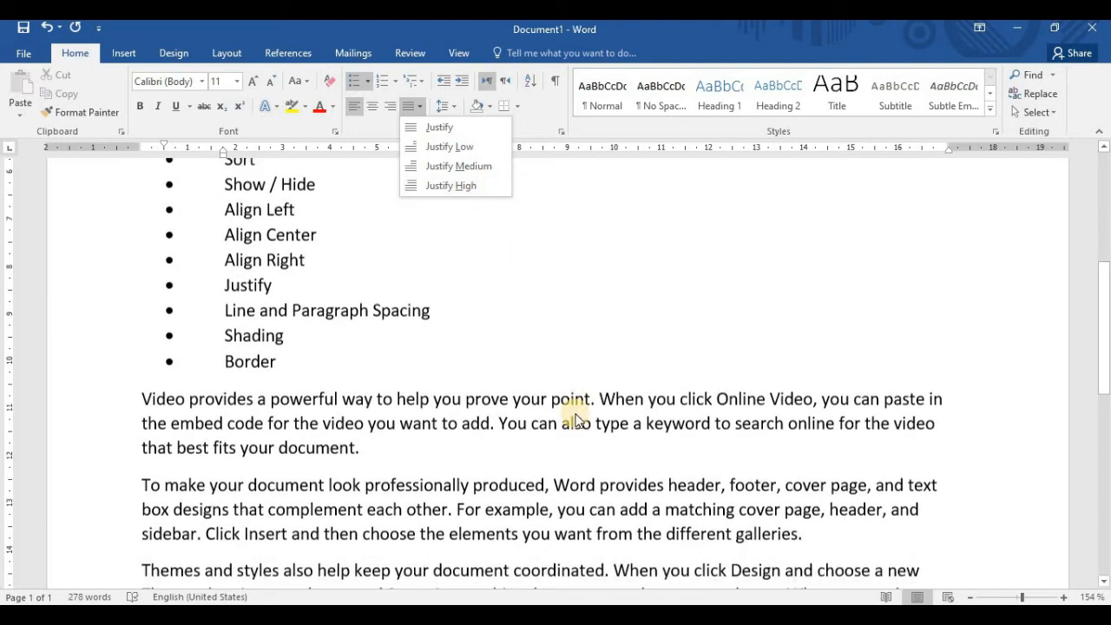
click(378, 444)
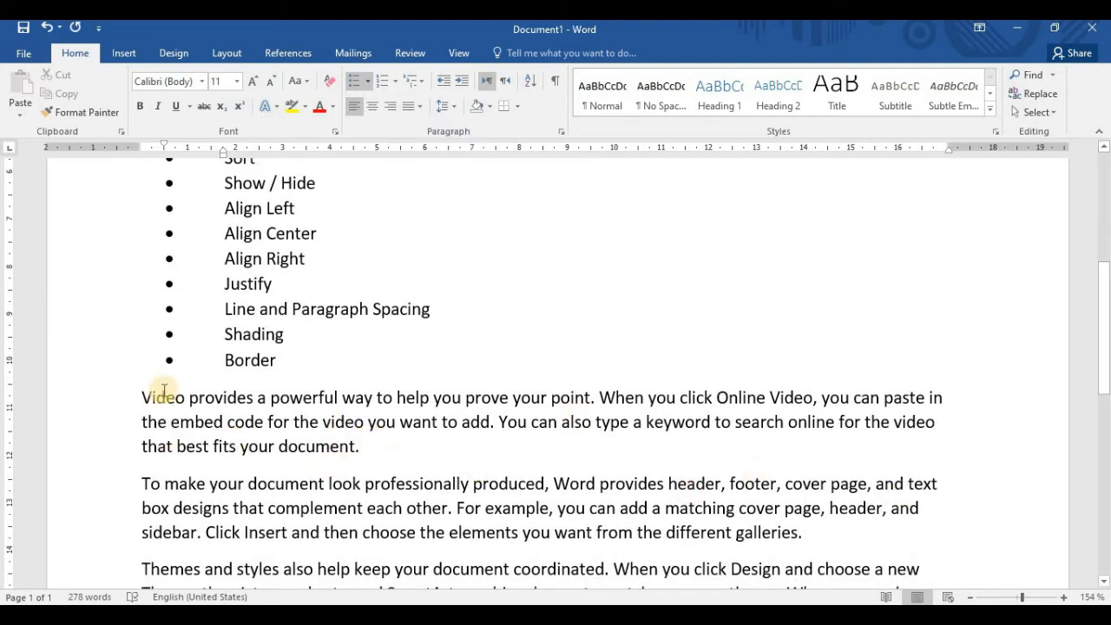
drag(144, 396, 140, 422)
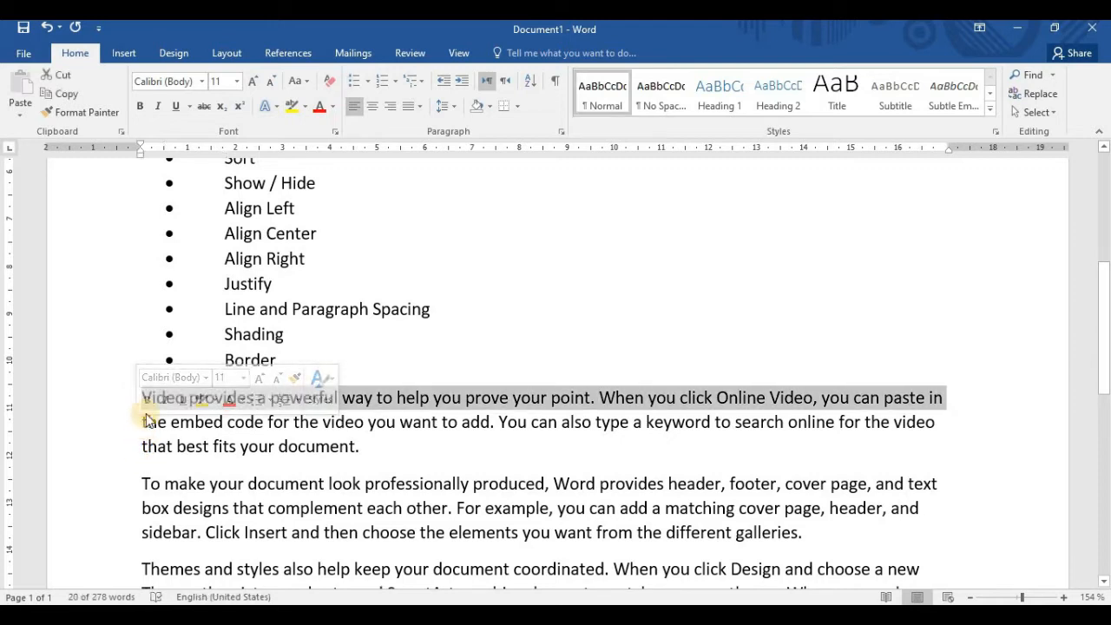
click(139, 396)
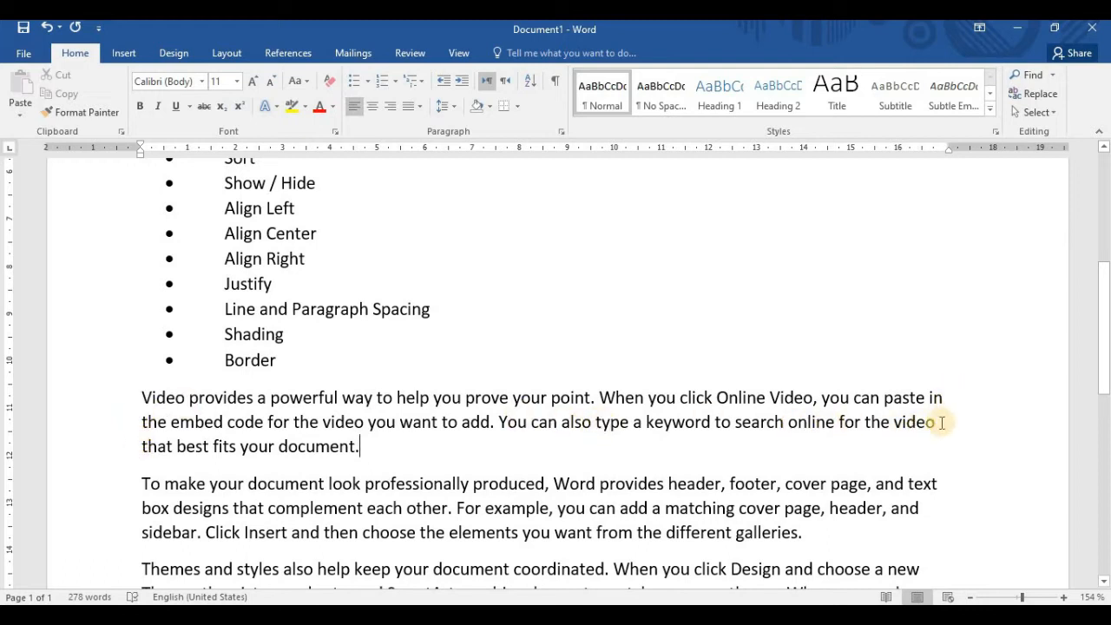
scroll(929, 486, down, 2)
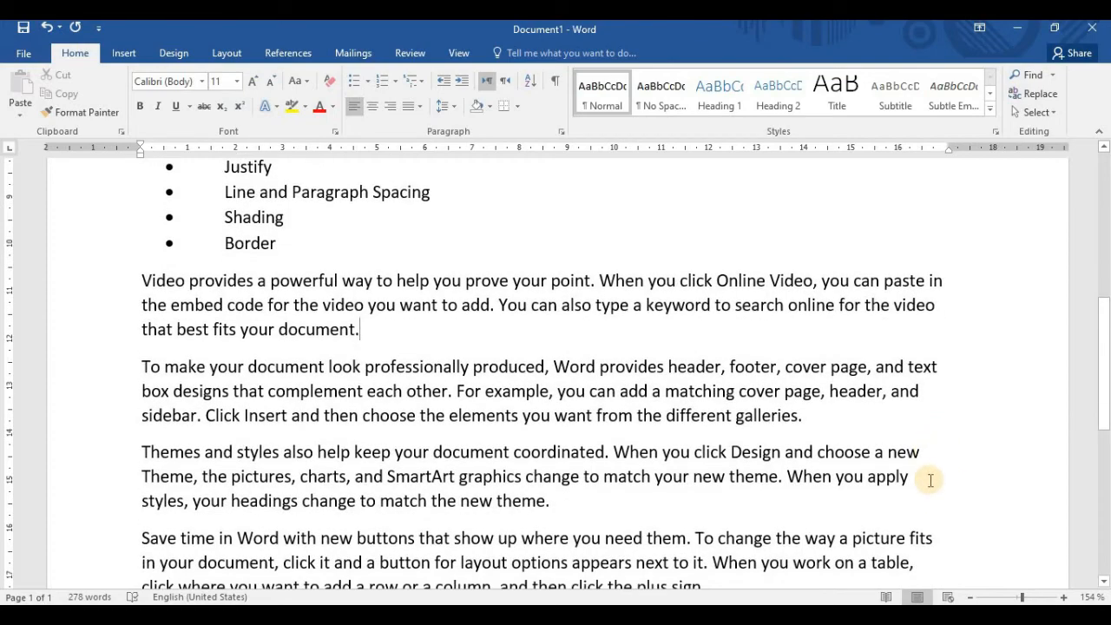
scroll(931, 479, down, 2)
scroll(939, 459, down, 2)
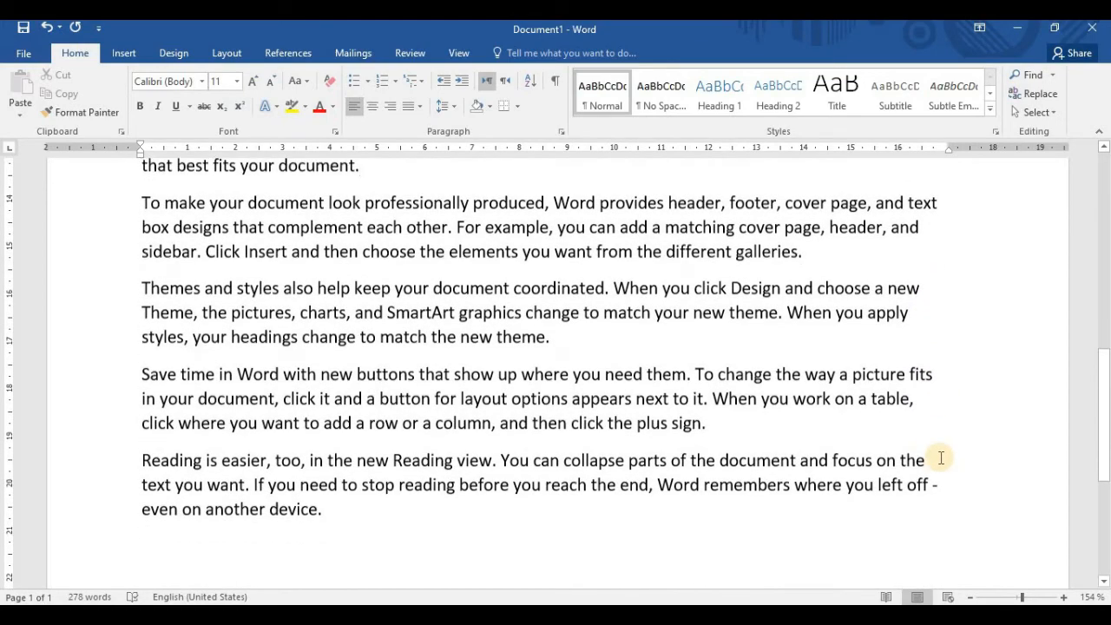
scroll(940, 457, up, 5)
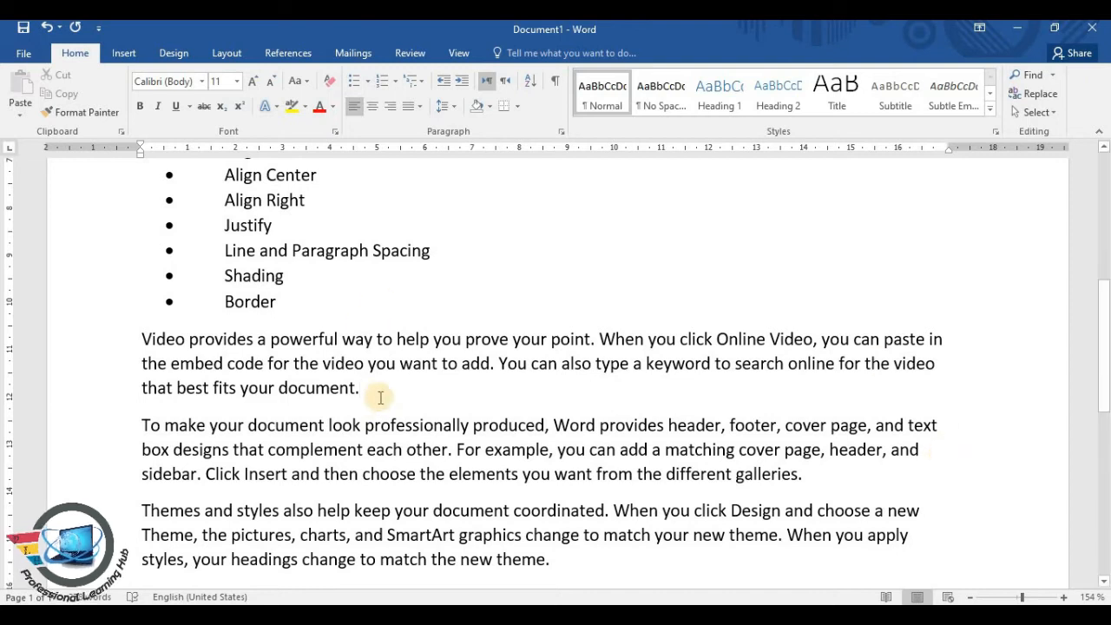
Justify the whole sample paragraph beginning "Video provides", and change it to Justify Low
drag(346, 390, 141, 335)
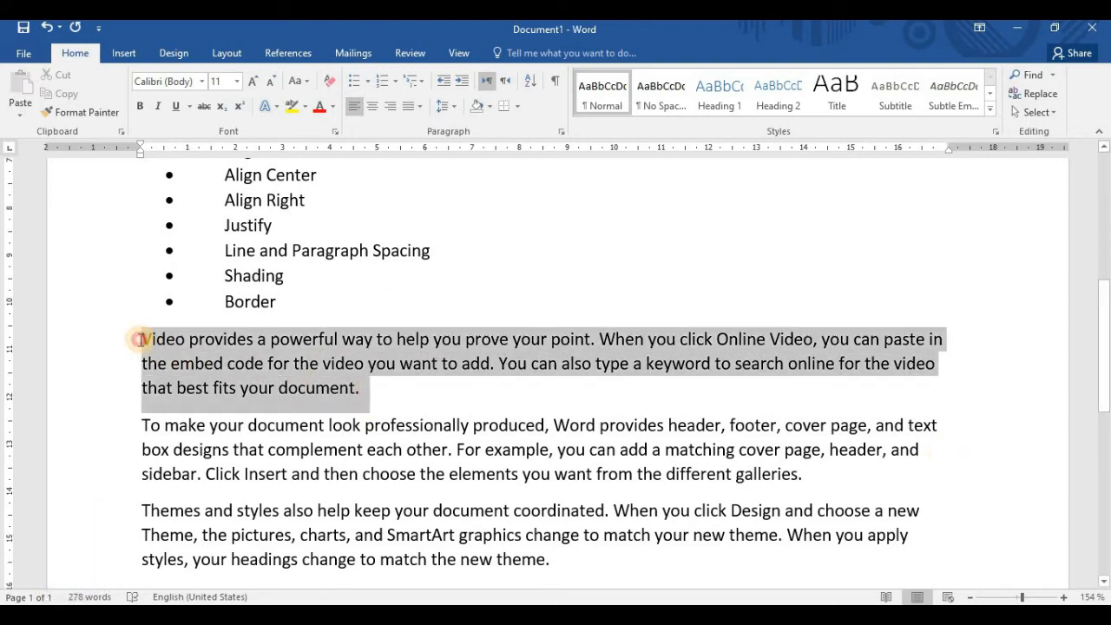
click(409, 116)
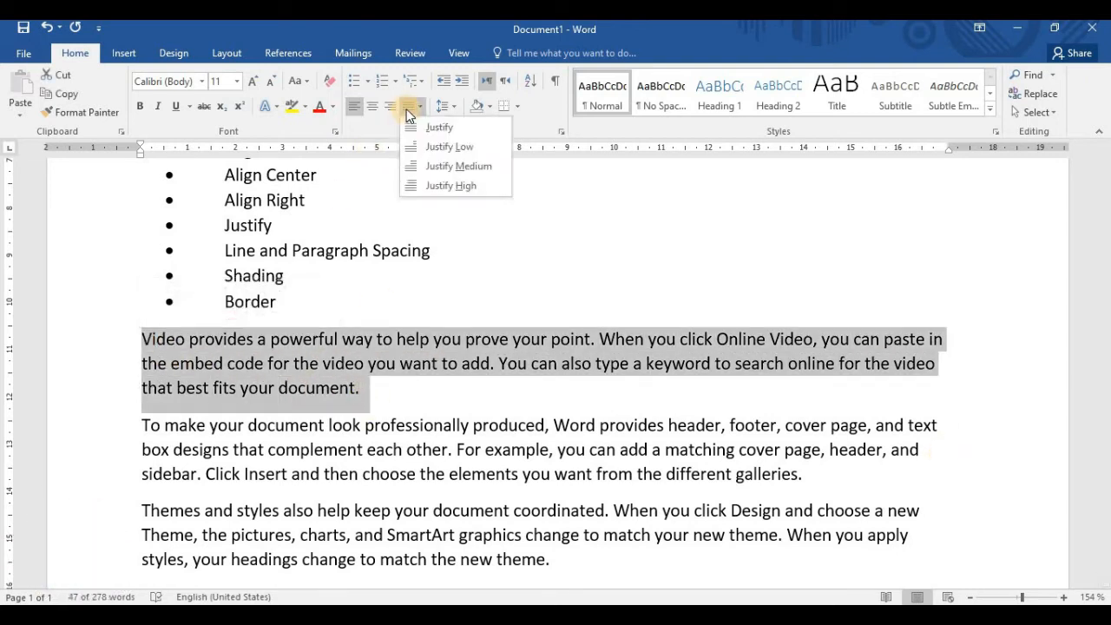
click(434, 128)
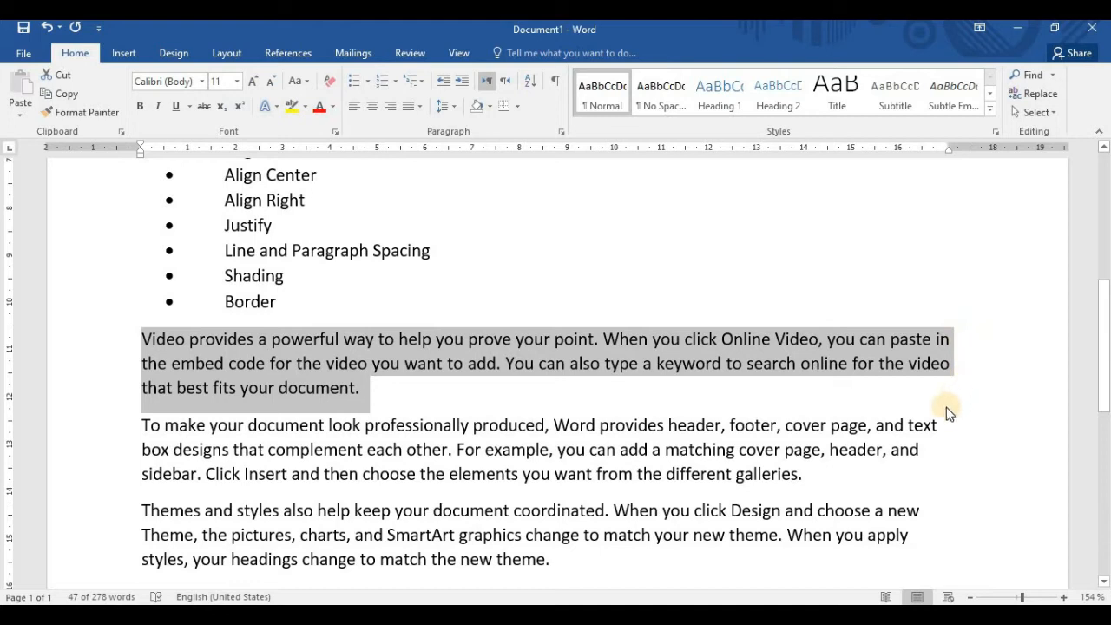
click(452, 109)
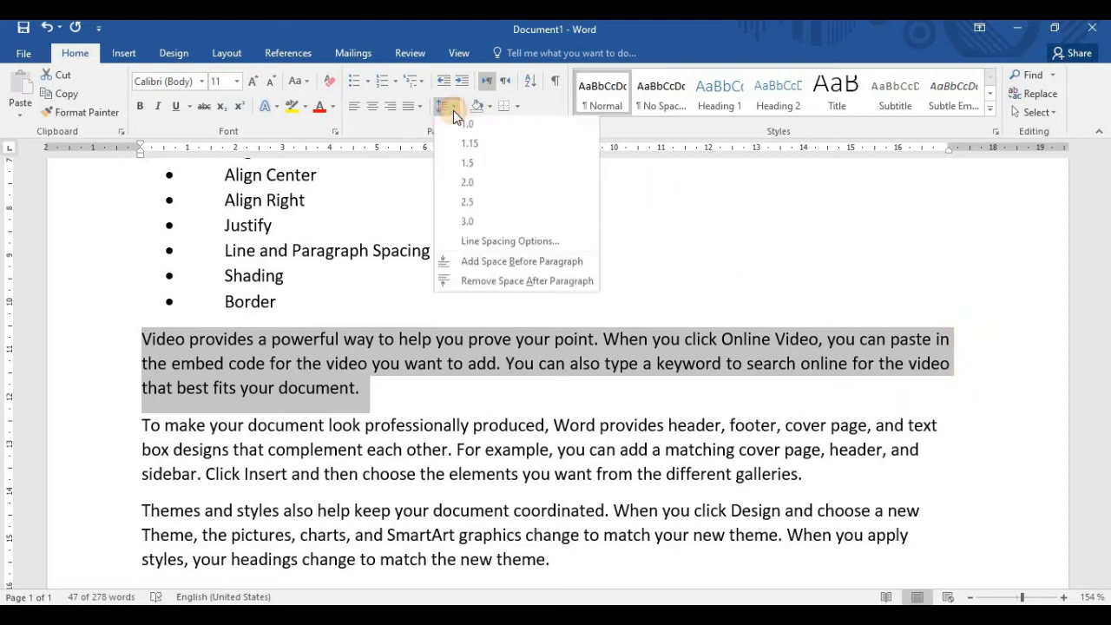
click(418, 108)
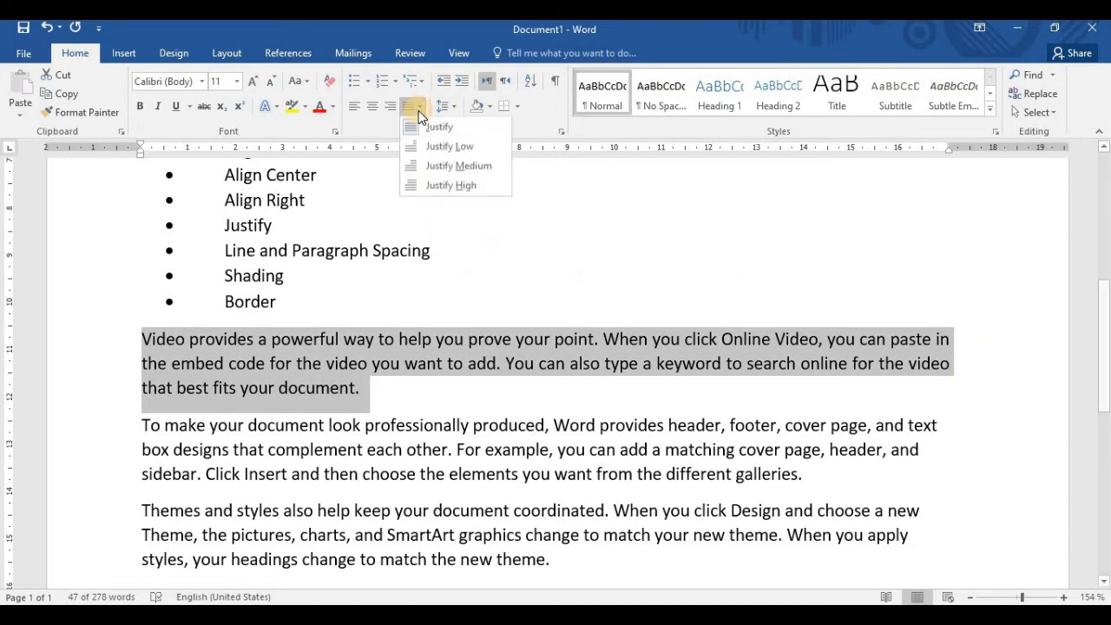
click(446, 147)
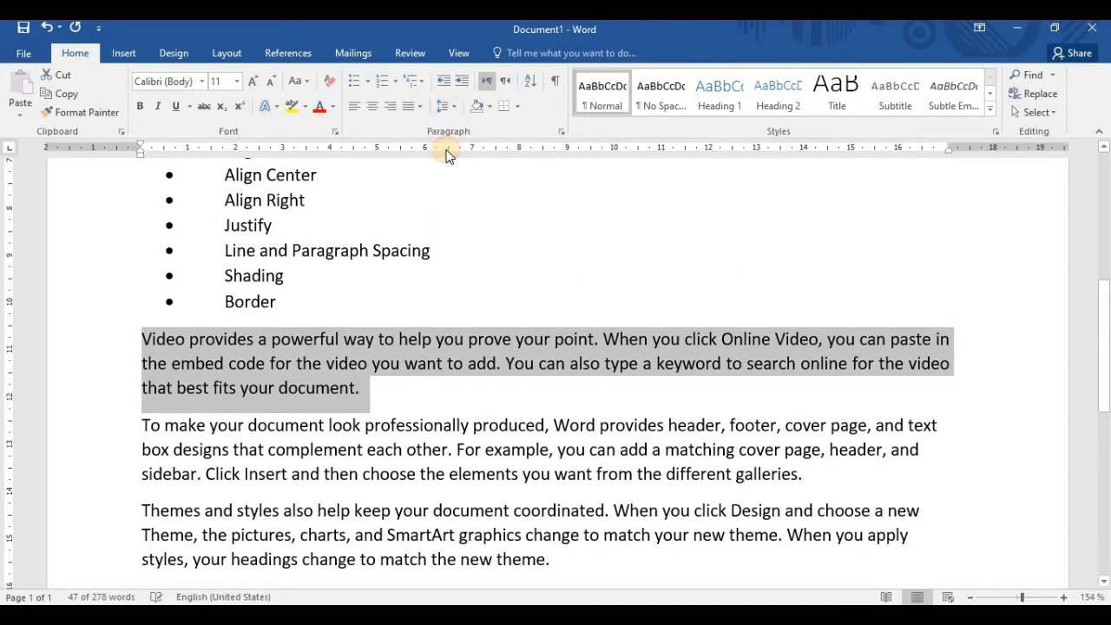
Change the "Video provides" paragraph's alignment to Justify Medium, followed by Justify High
click(421, 109)
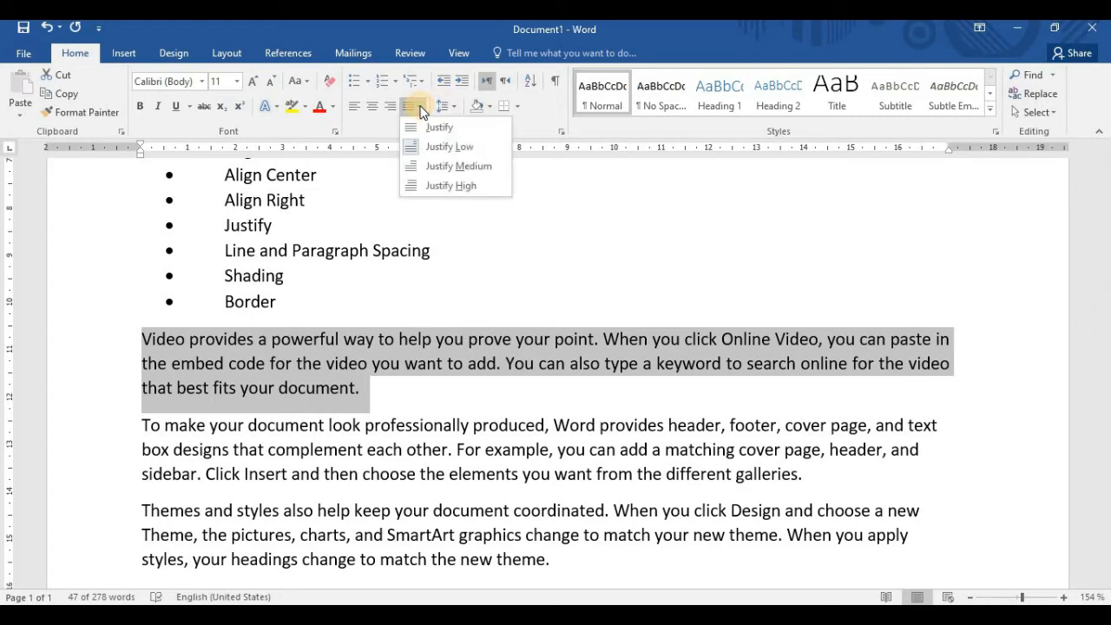
click(443, 166)
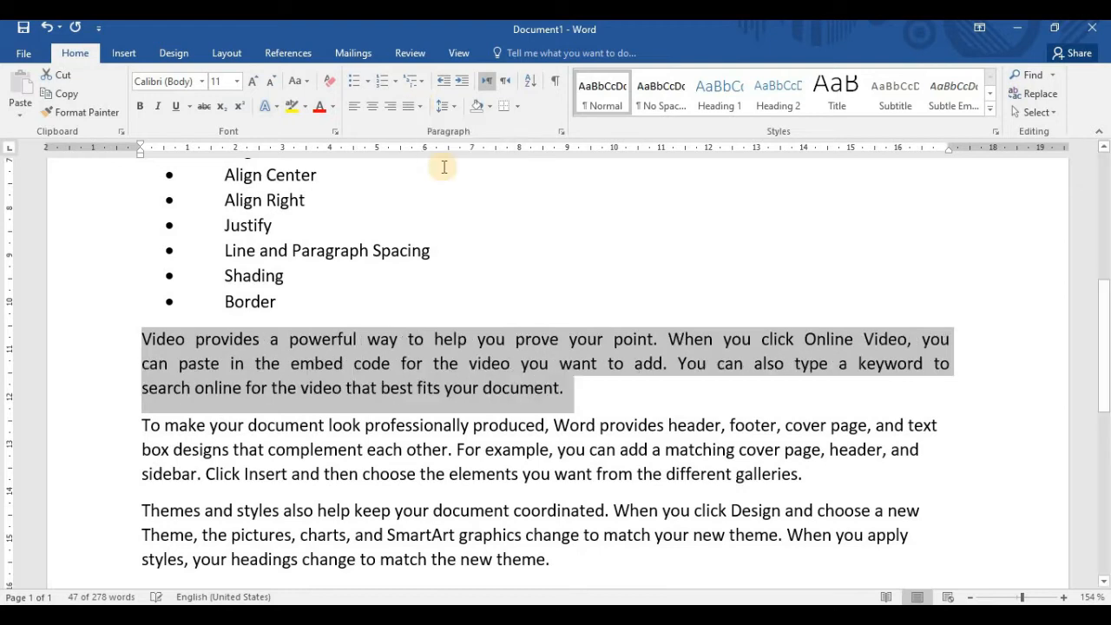
click(420, 106)
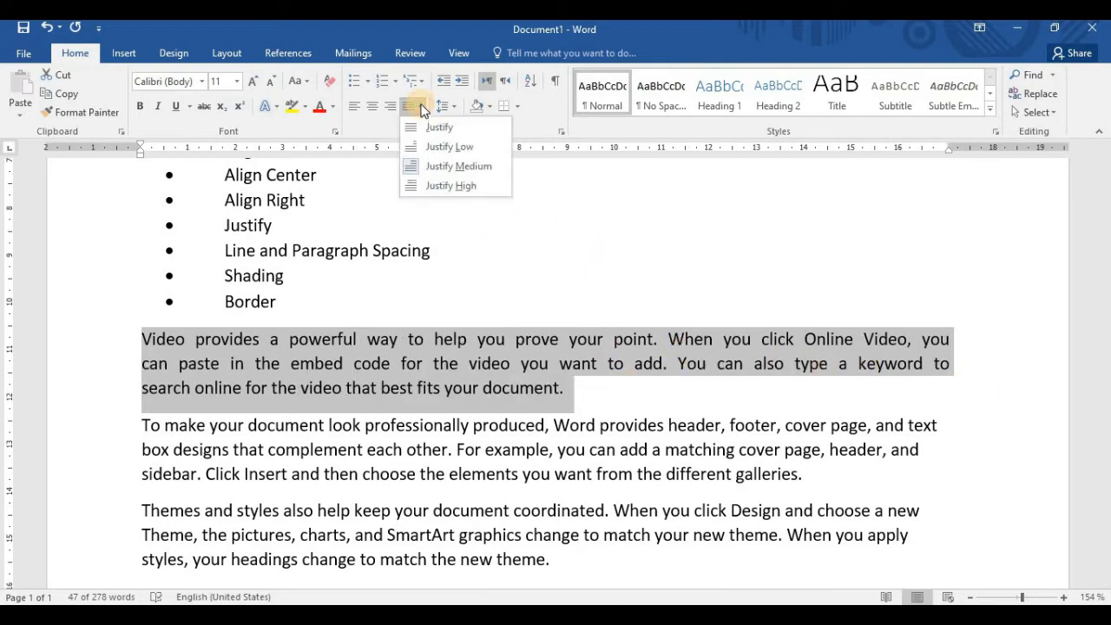
click(452, 187)
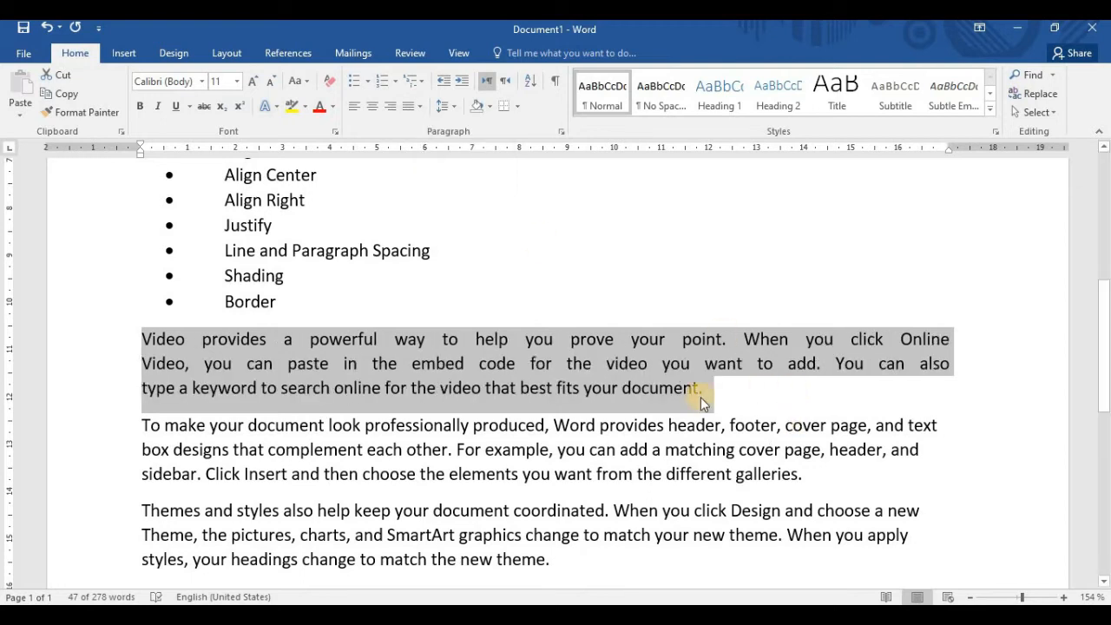
Set the "Video provides" paragraph back to Justify Low and deselect it
click(420, 106)
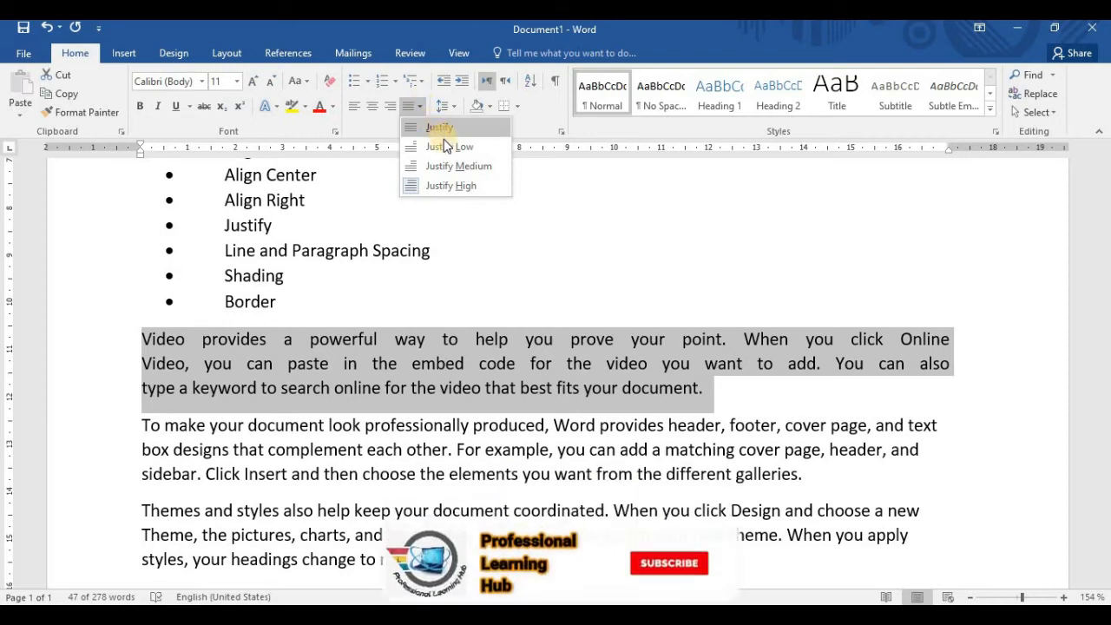
click(446, 144)
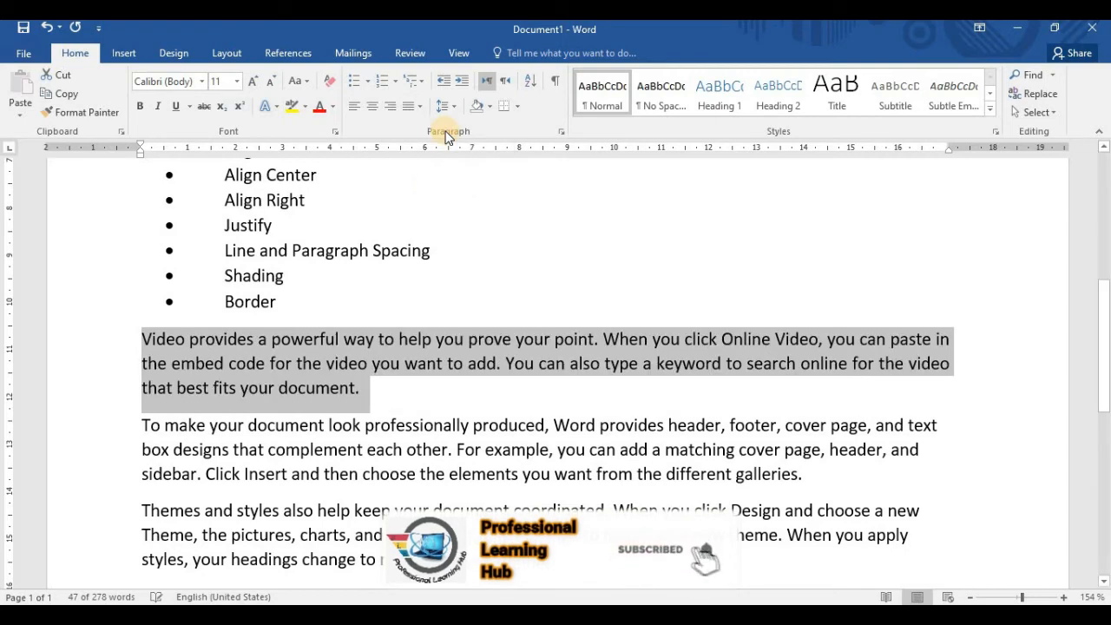
click(426, 397)
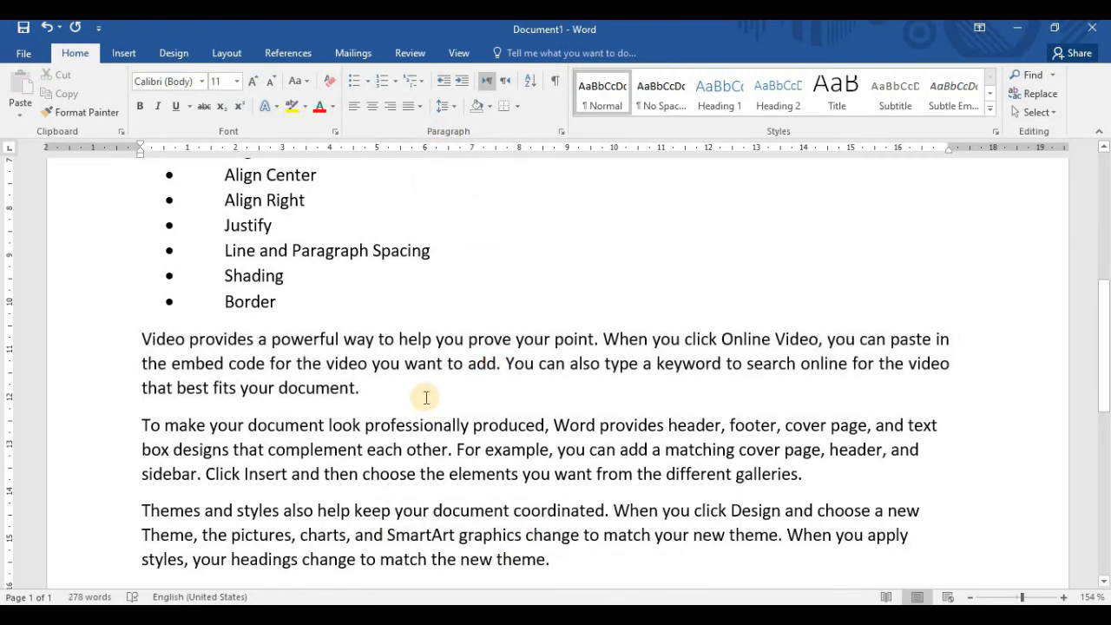
scroll(577, 377, down, 2)
scroll(577, 377, up, 4)
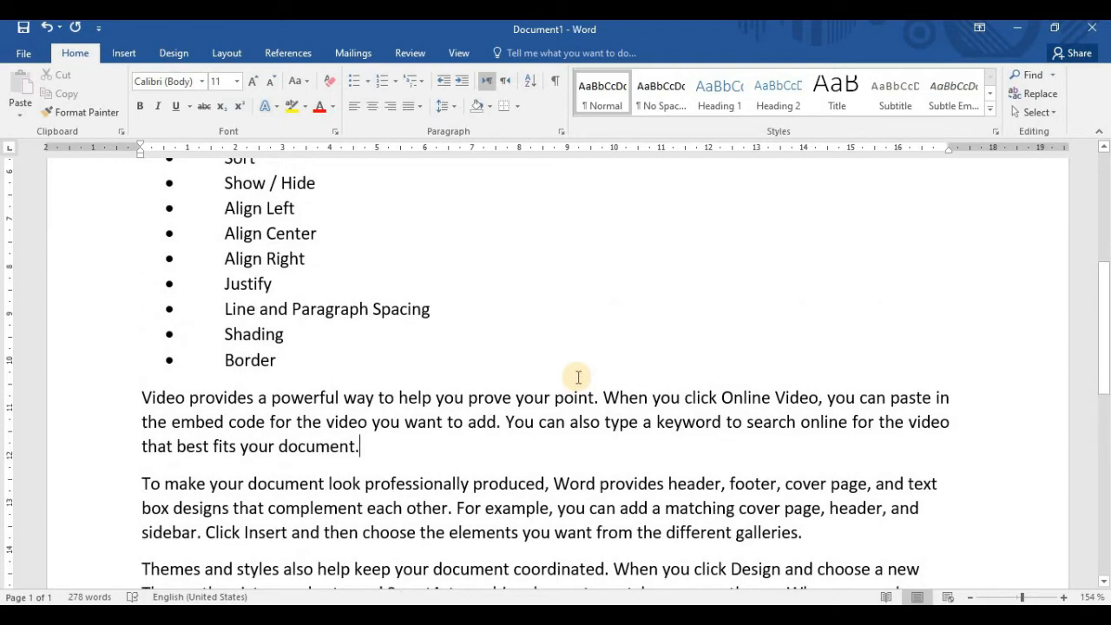
scroll(498, 332, up, 1)
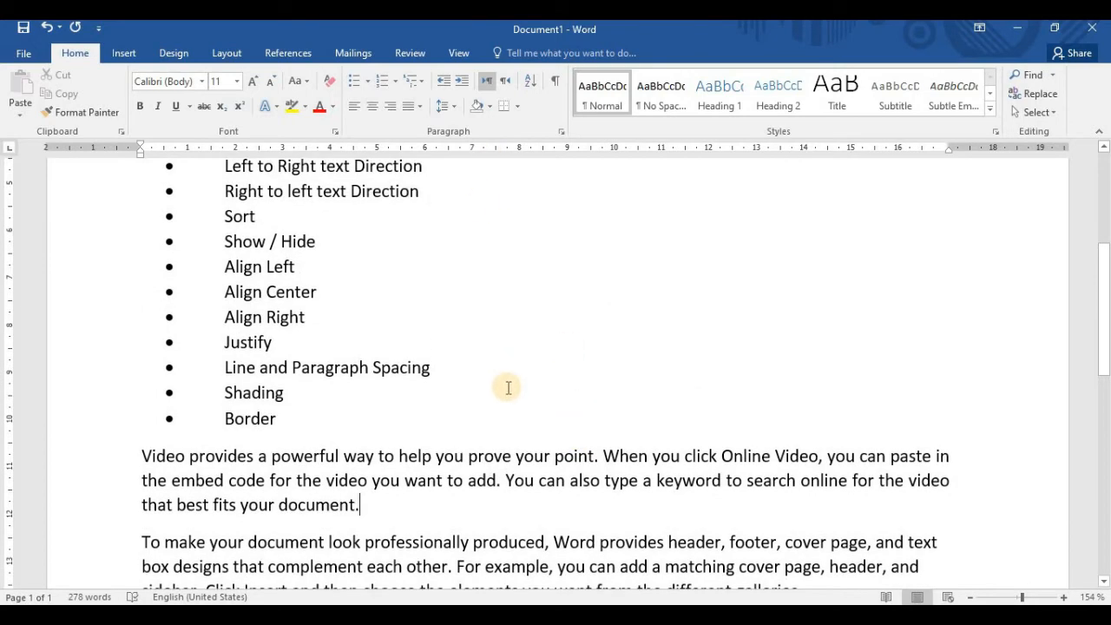
scroll(507, 387, down, 3)
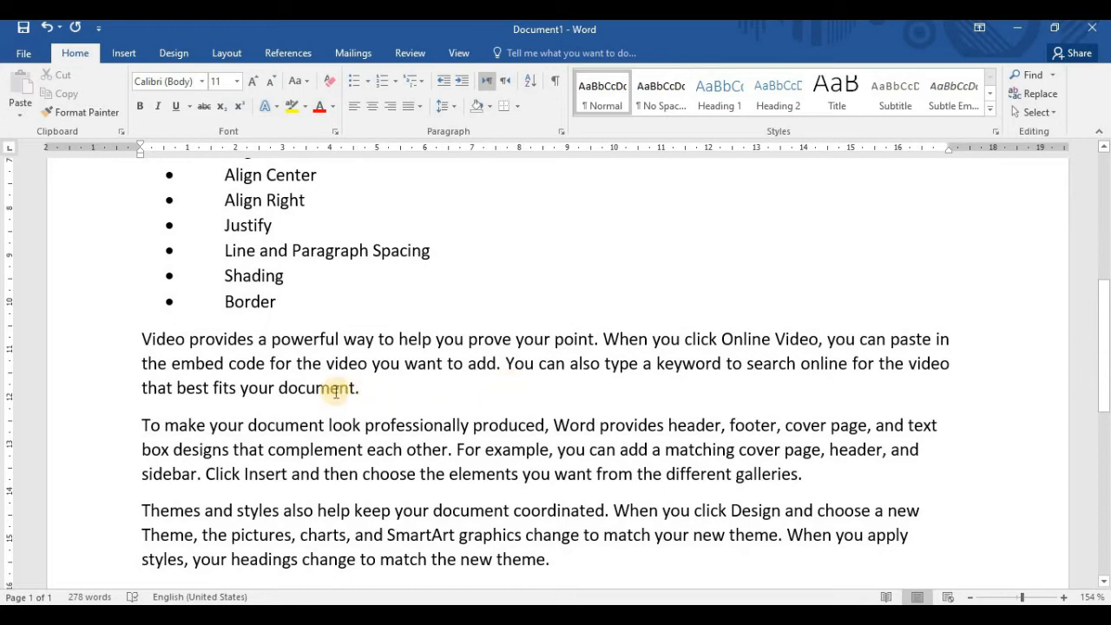
Set the line spacing of the whole sample paragraph beginning "Video provides" to 1.5 and deselect it
drag(141, 338, 463, 335)
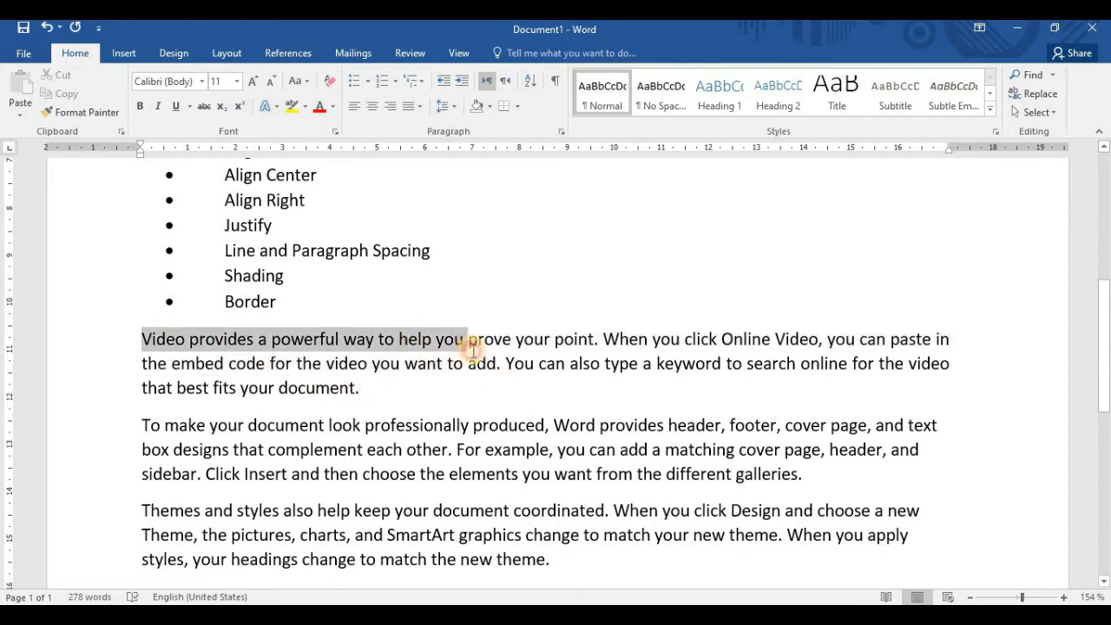
click(366, 389)
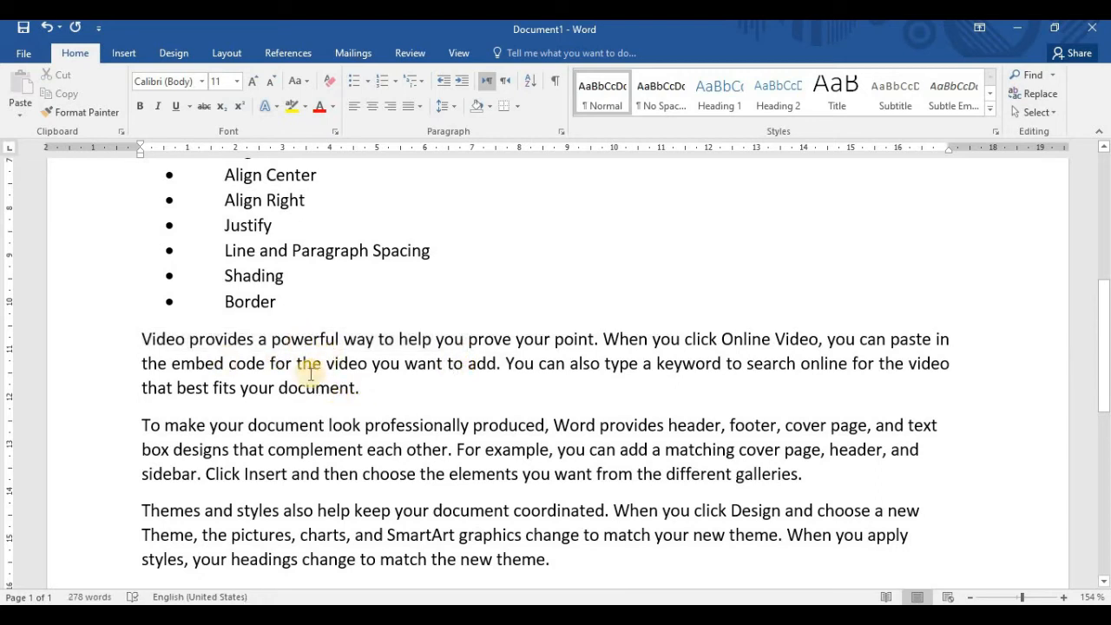
click(138, 339)
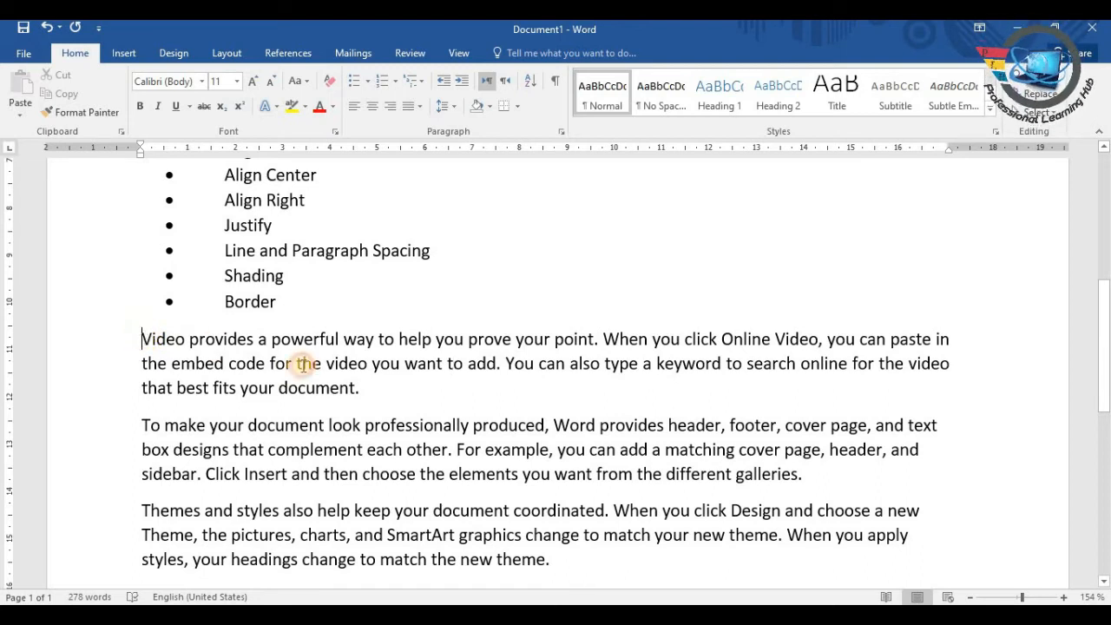
shift+click(367, 391)
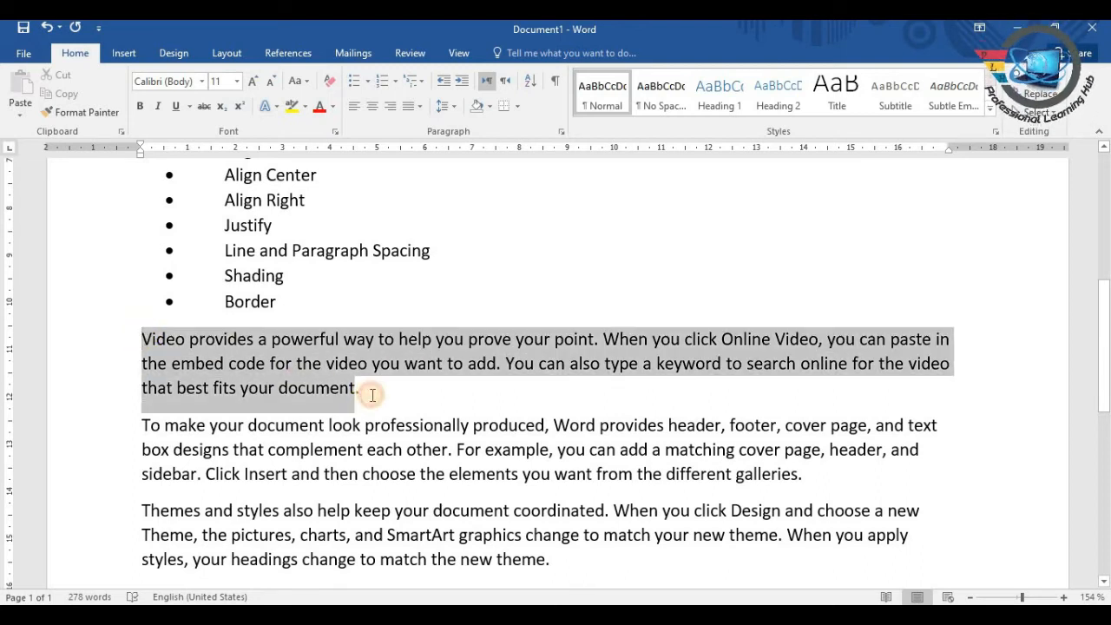
click(455, 108)
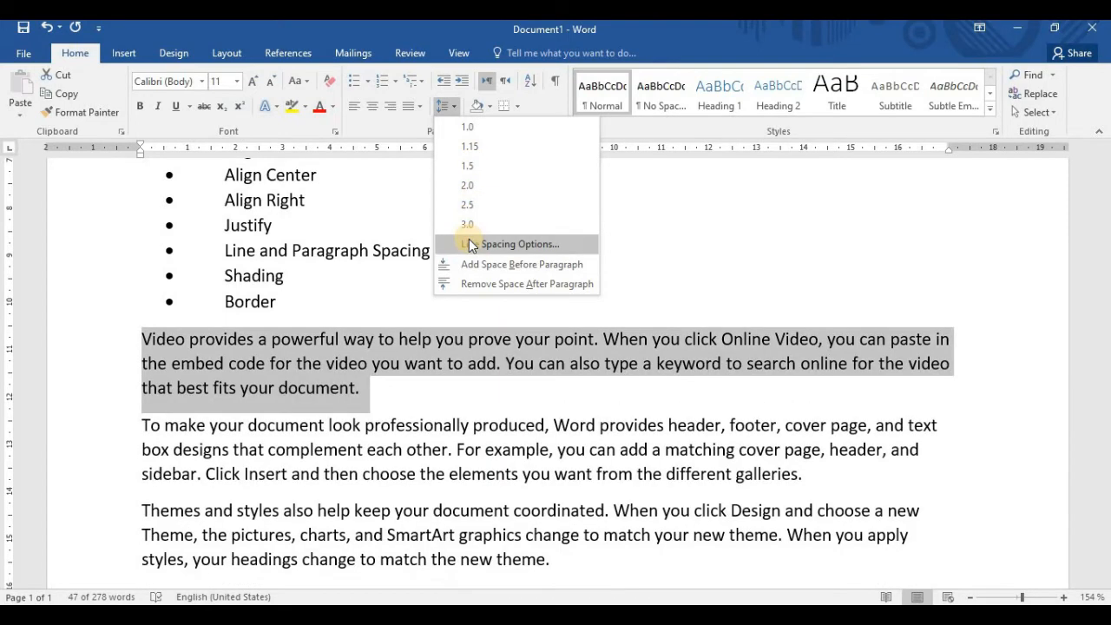
click(473, 167)
click(438, 415)
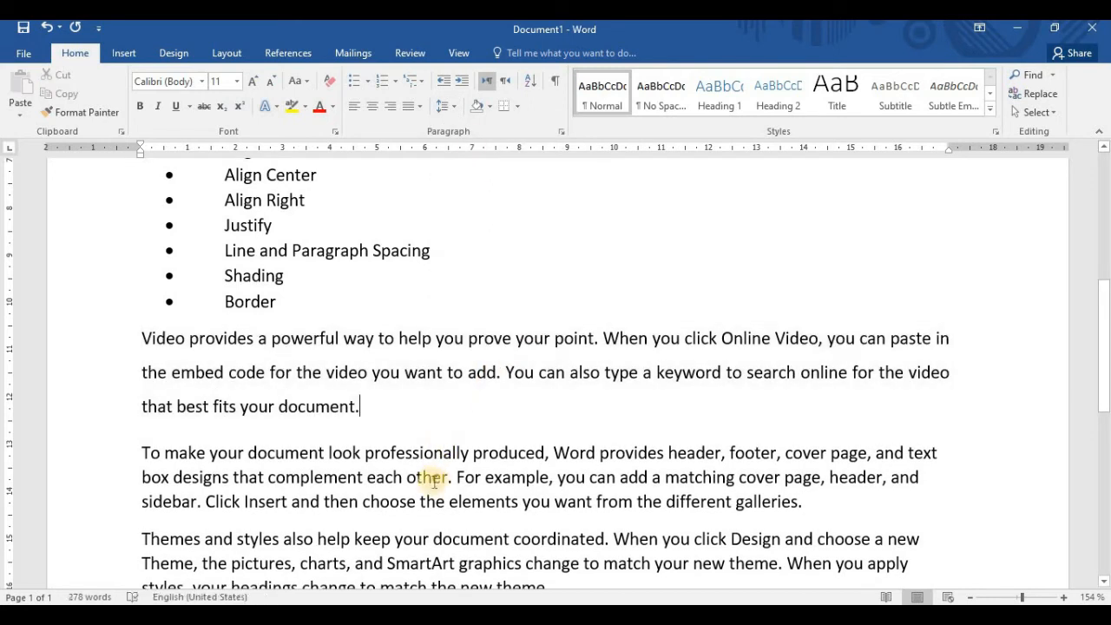
Compare the first two sample paragraphs, and set the line spacing of the "Video provides" paragraph to 1.15
drag(143, 452, 818, 504)
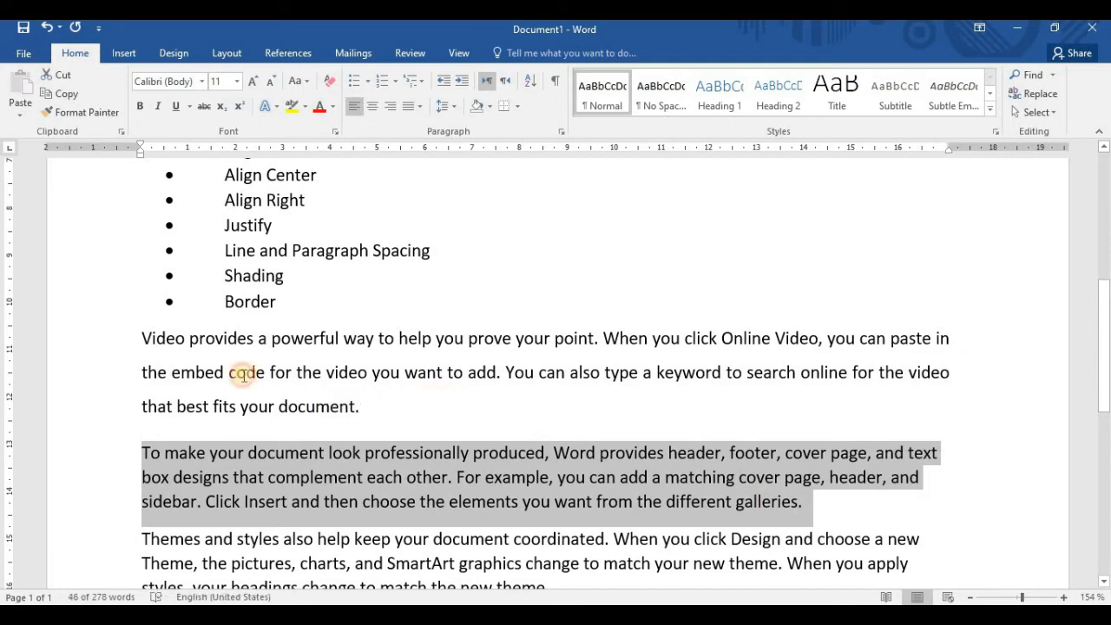
triple_click(143, 339)
click(378, 418)
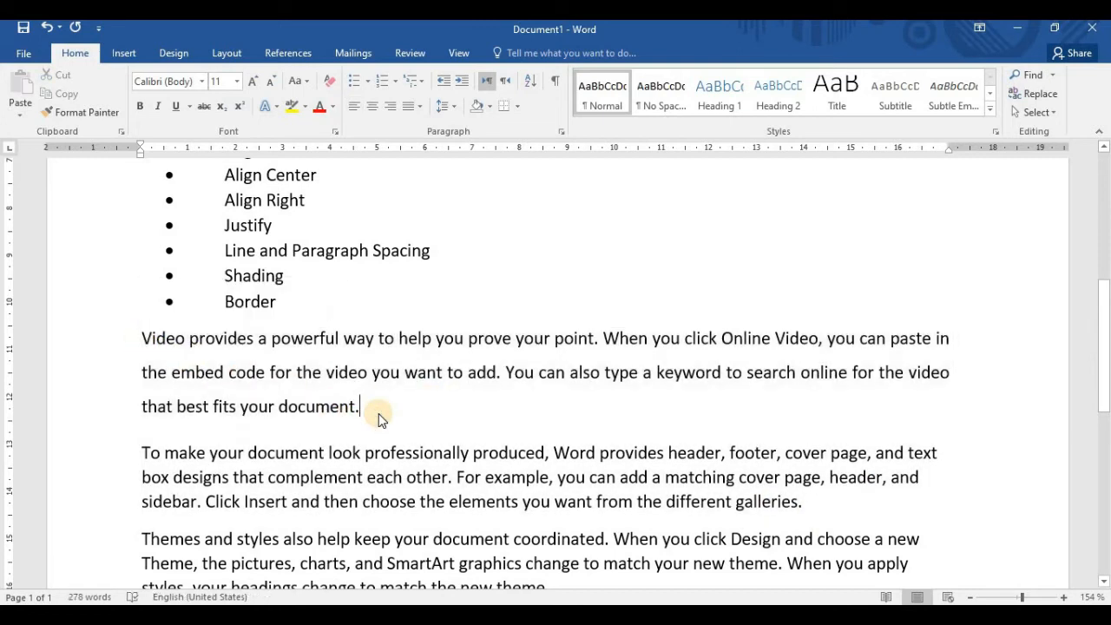
drag(379, 413, 139, 347)
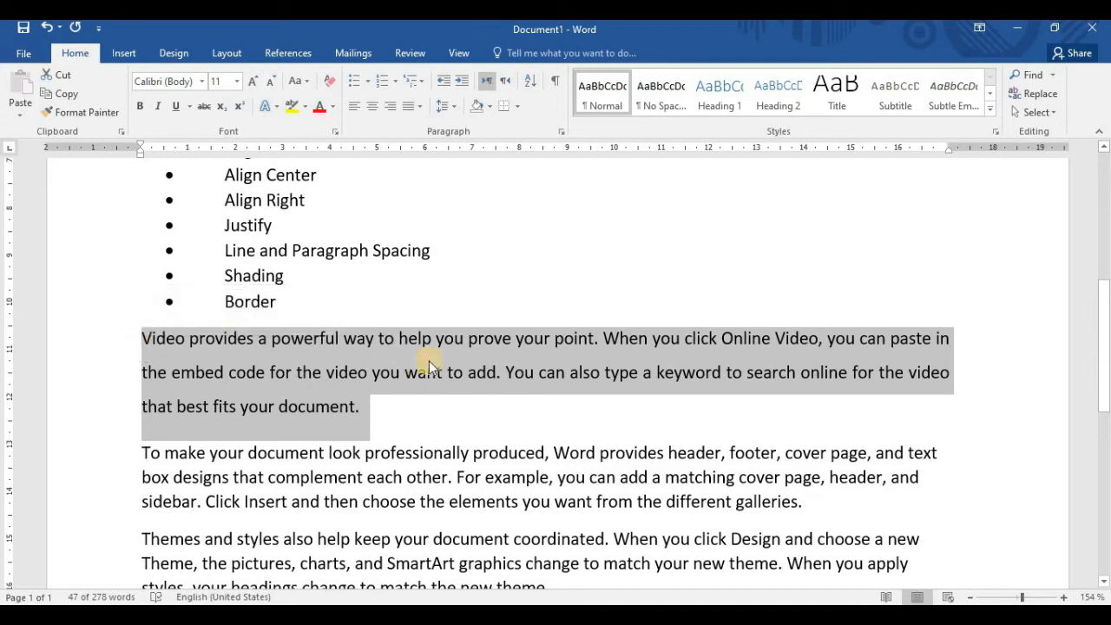
click(453, 105)
click(471, 147)
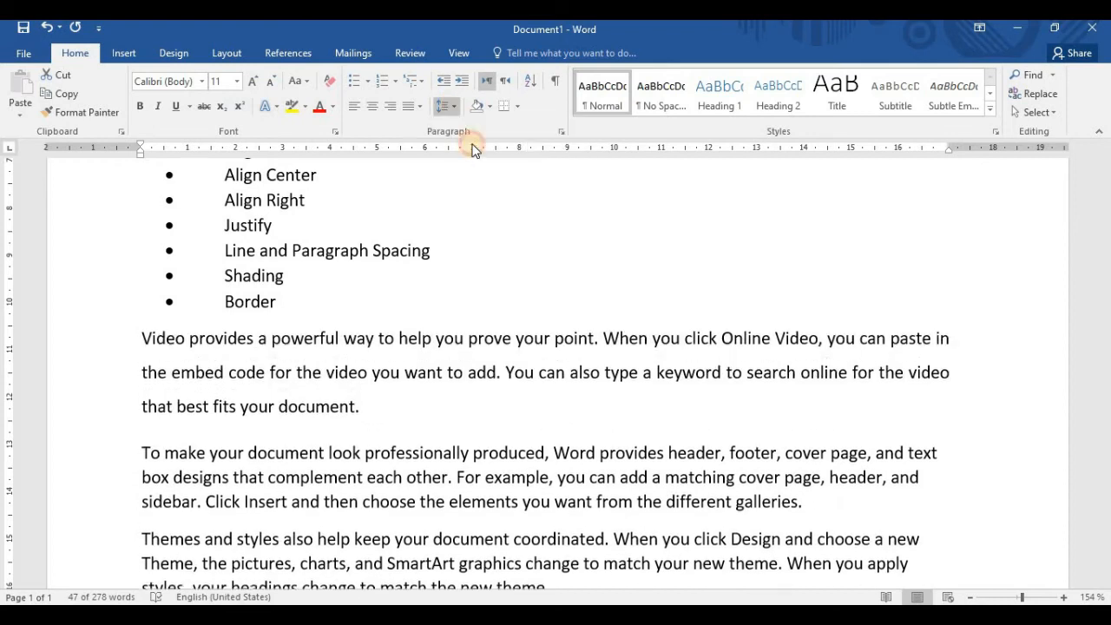
click(347, 429)
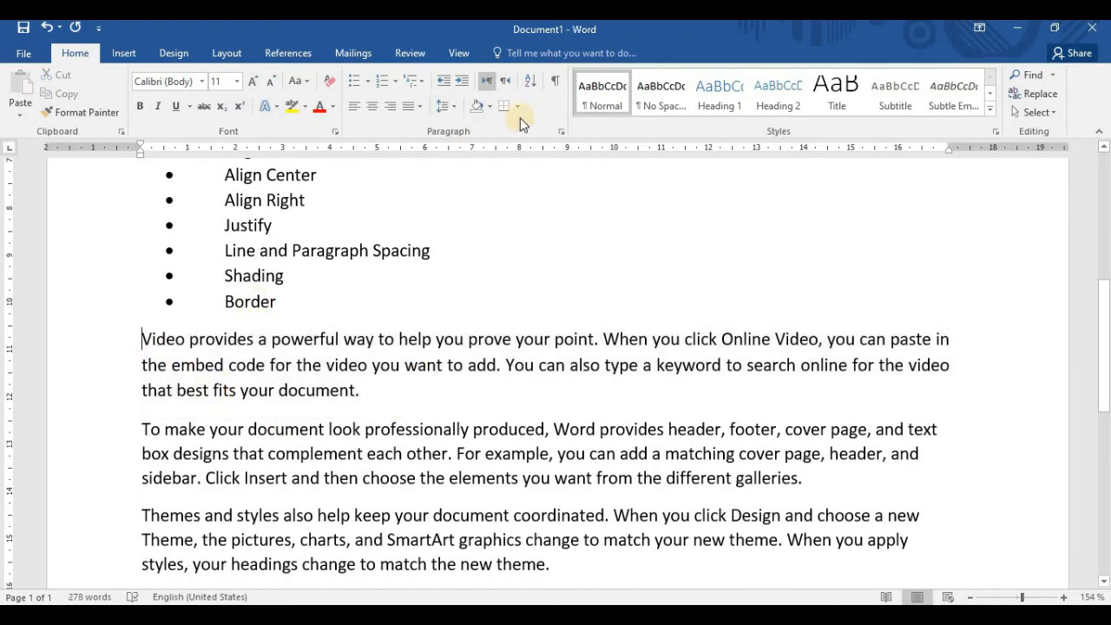
Examine the line spacing options for the "Video provides" and "To make your document" paragraphs without changing them
click(126, 340)
click(362, 390)
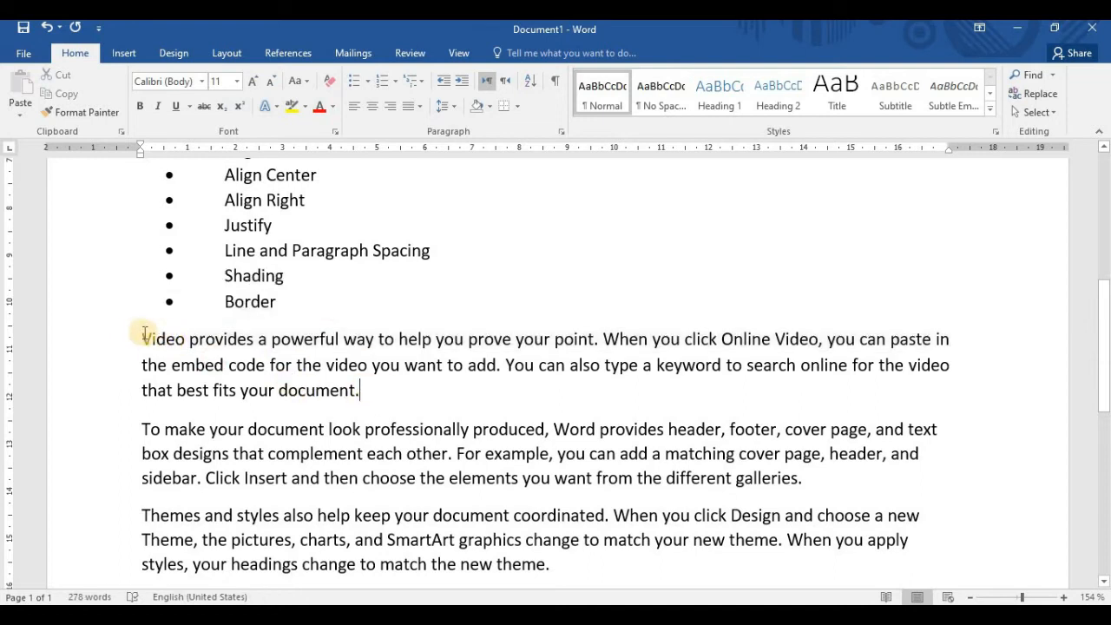
click(141, 340)
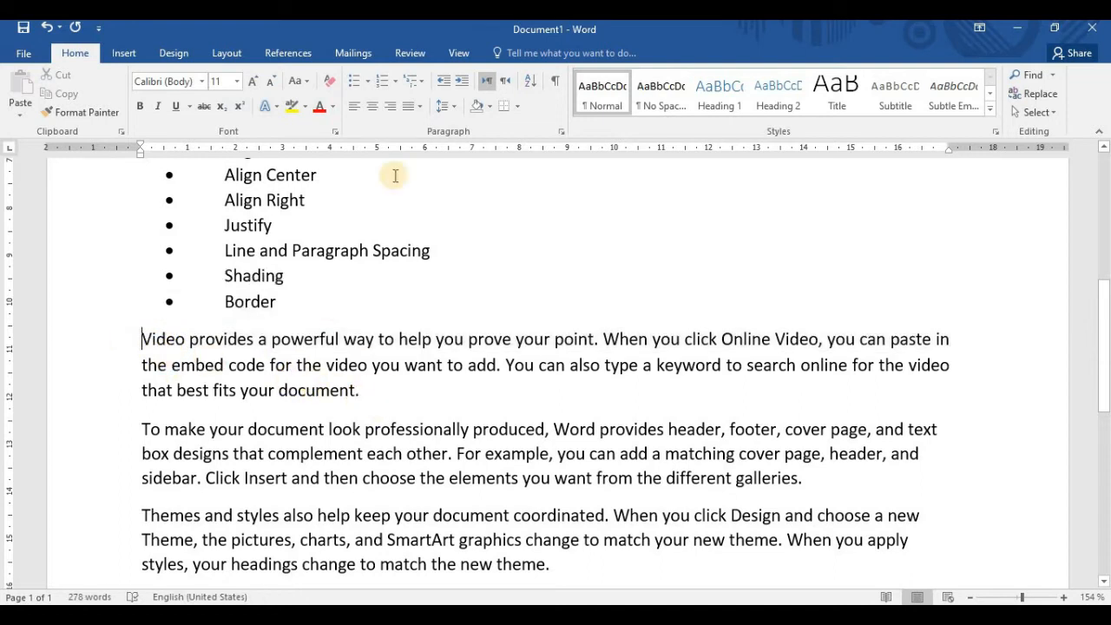
click(454, 106)
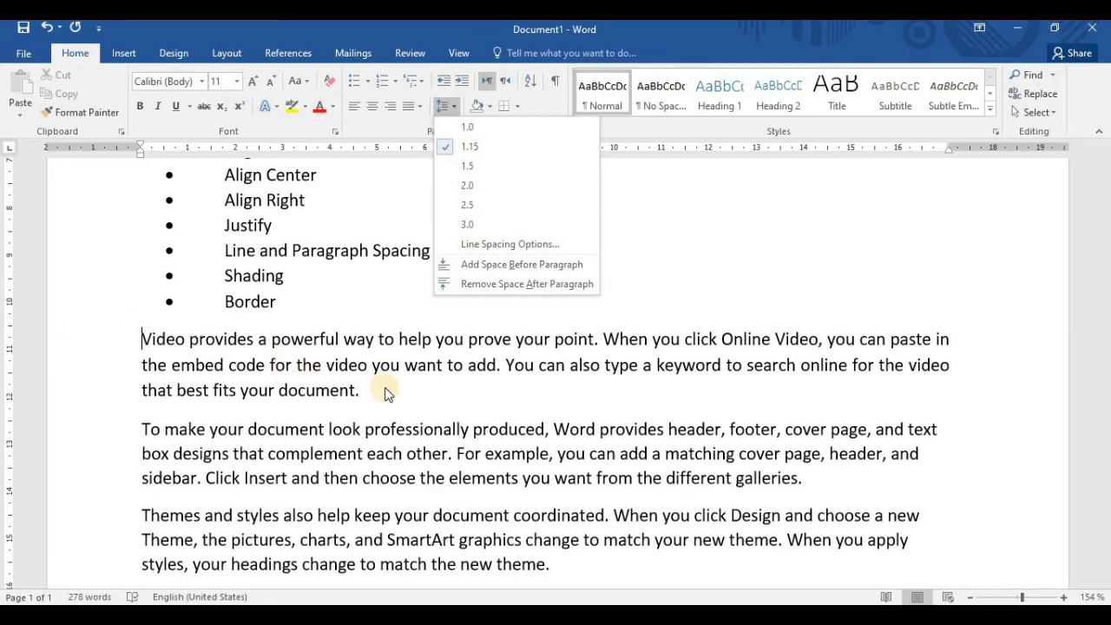
click(141, 339)
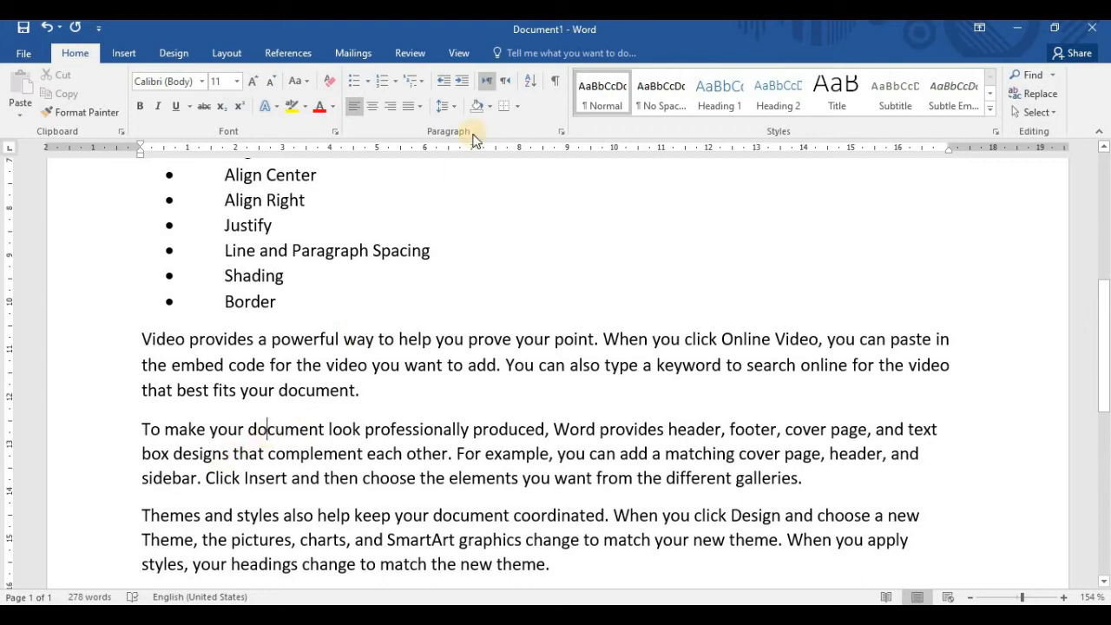
click(452, 105)
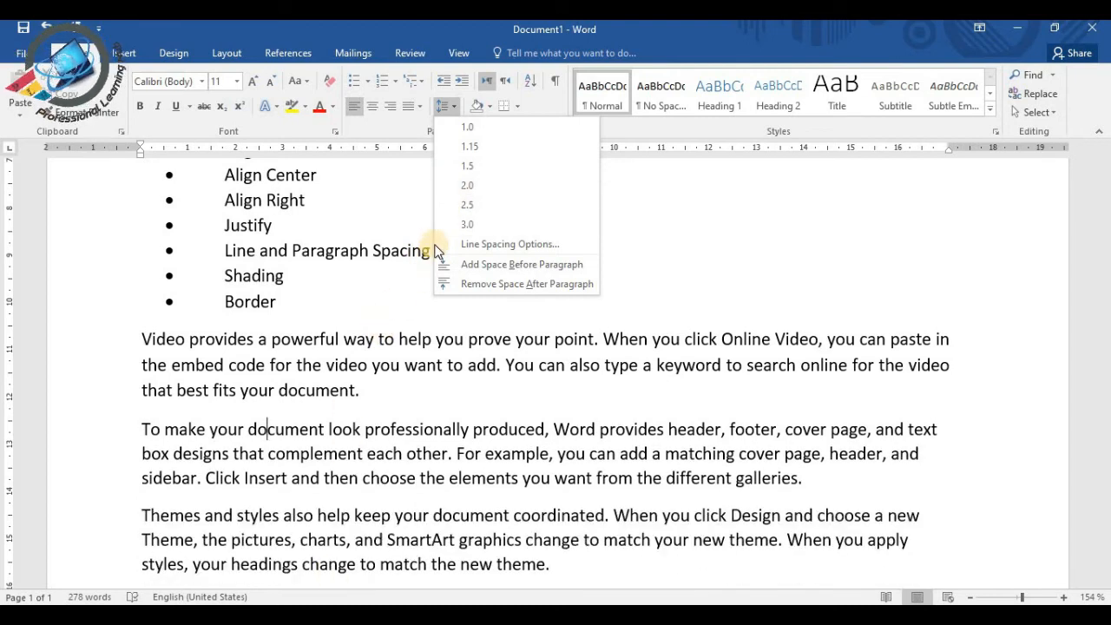
click(382, 395)
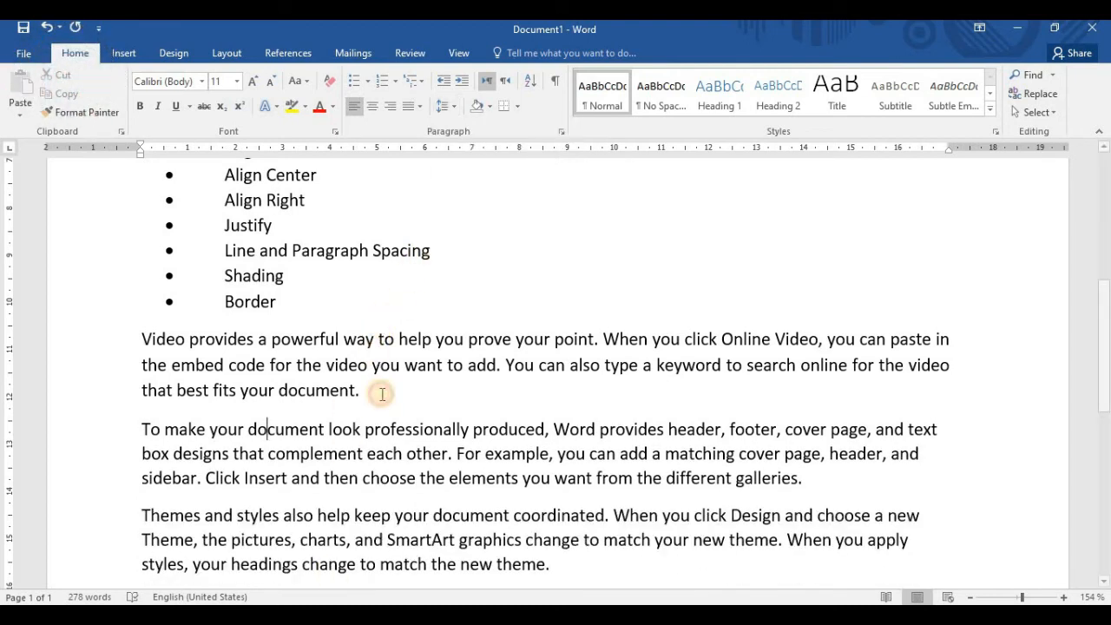
click(191, 344)
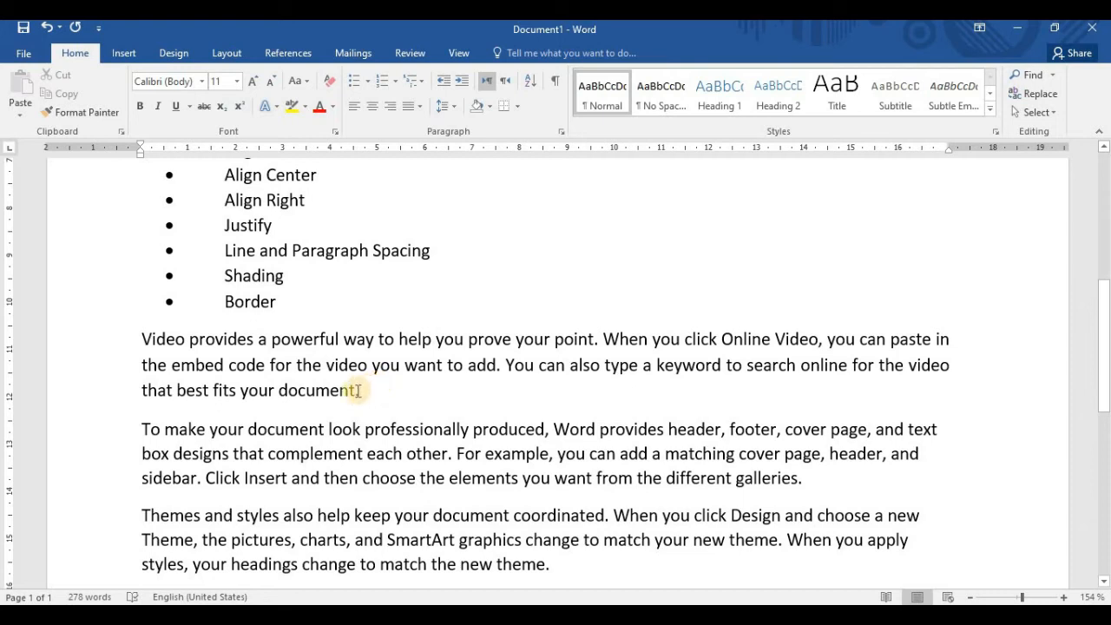
Shade the whole "Video provides" paragraph with the standard light green color and deselect it
mouse_move(137, 339)
mouse_down()
mouse_move(300, 338)
mouse_move(392, 399)
mouse_up()
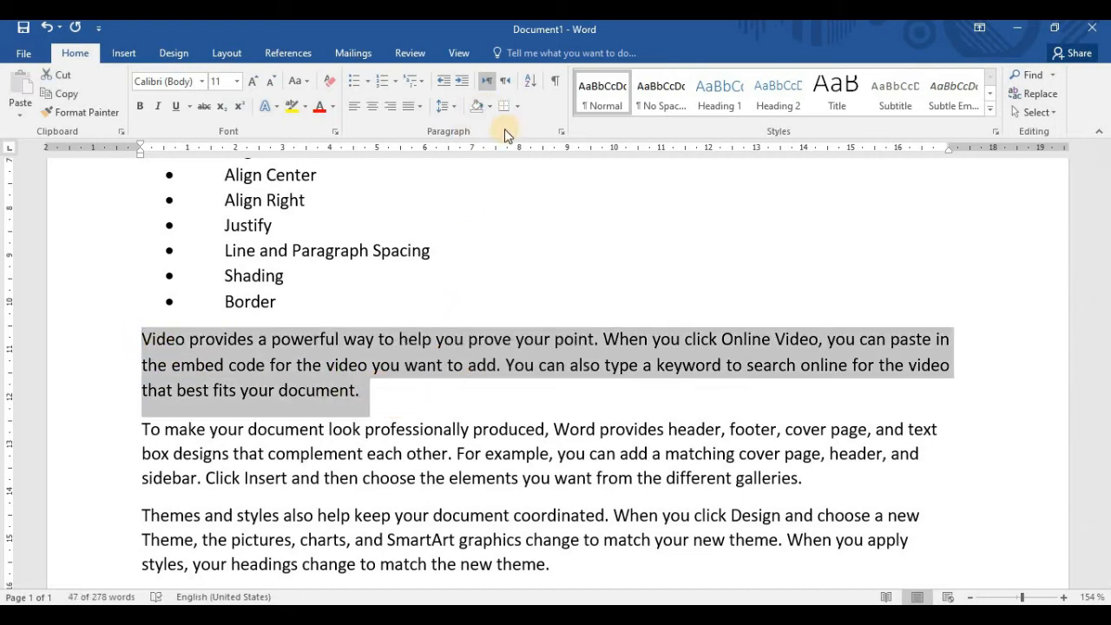
click(488, 107)
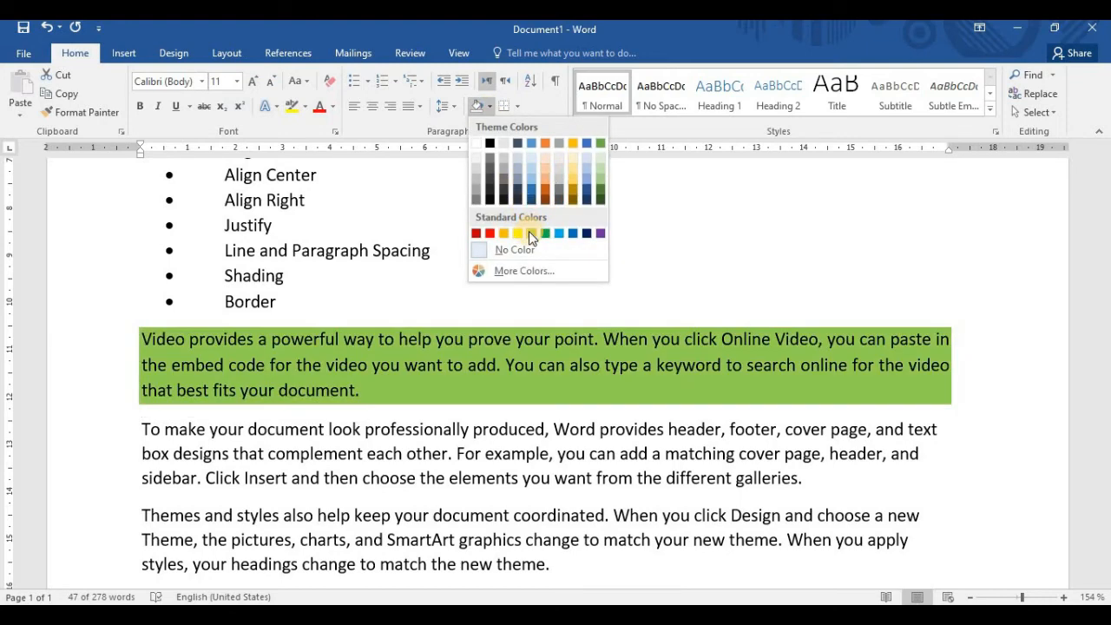
click(528, 232)
click(379, 389)
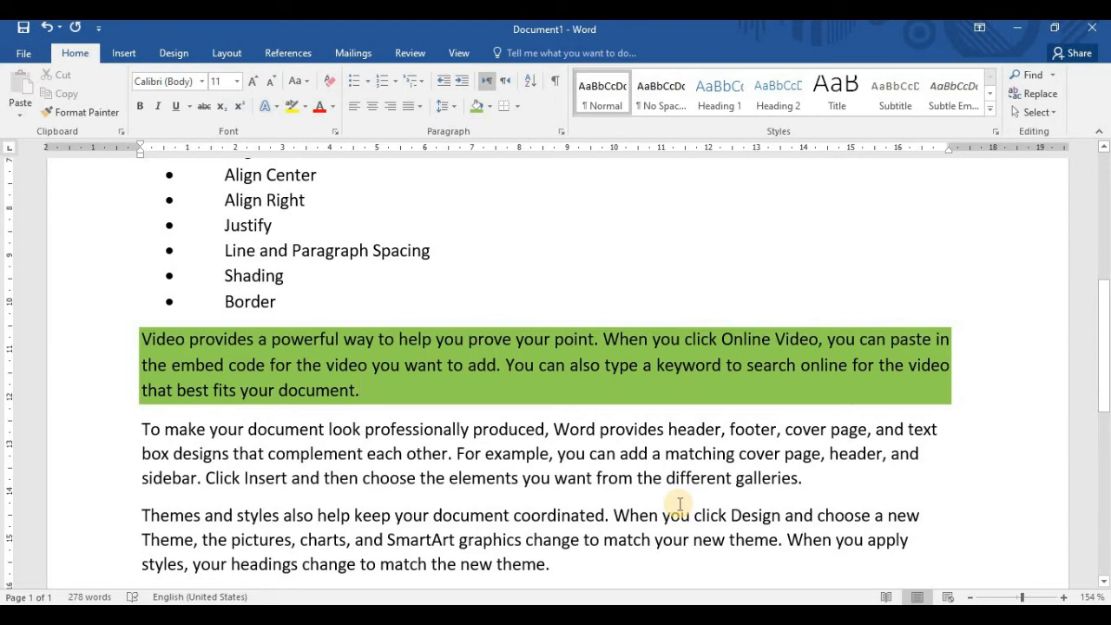
Remove the shading from the "Video provides" paragraph by setting it to No Color
triple_click(256, 355)
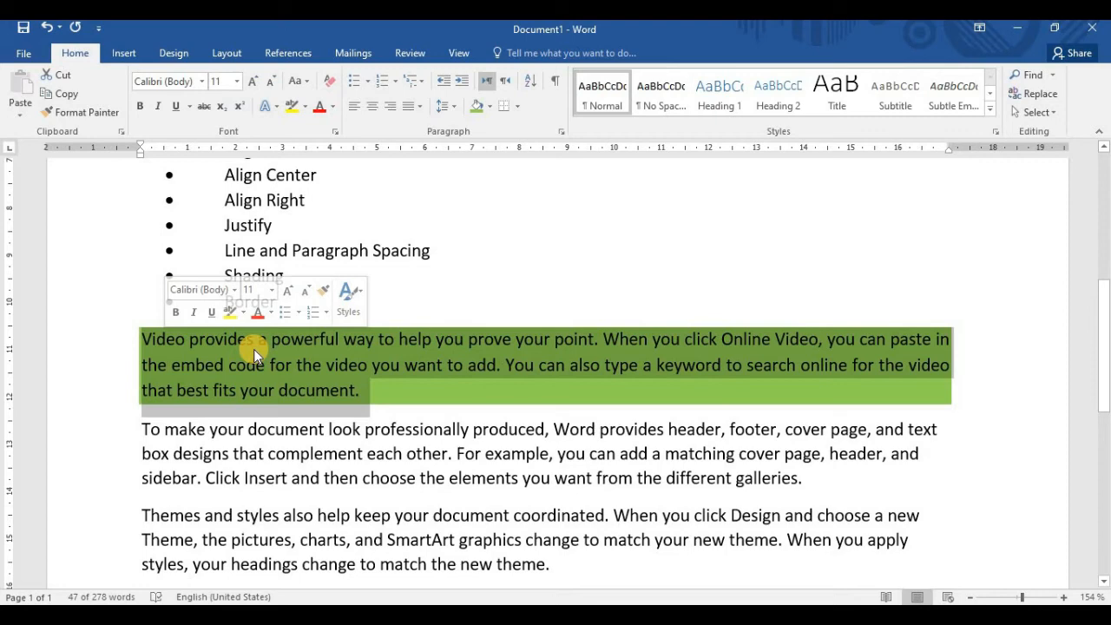
click(489, 105)
click(516, 250)
click(424, 396)
Preview shading colors on the first two sample paragraphs, including orange on the "To make your document" paragraph, without applying any
click(142, 340)
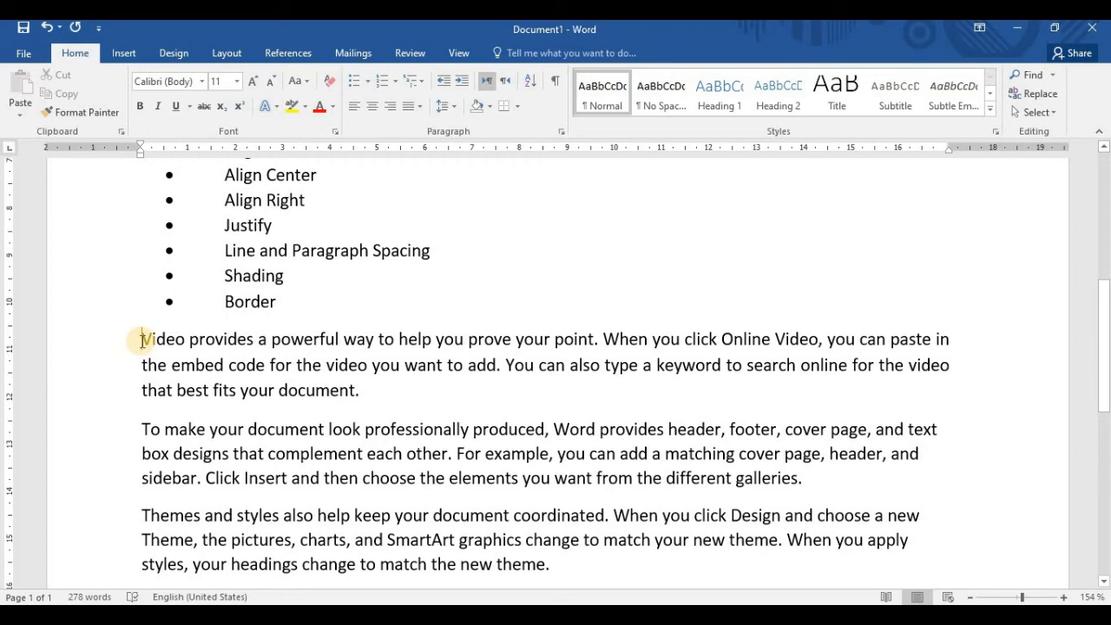
click(490, 107)
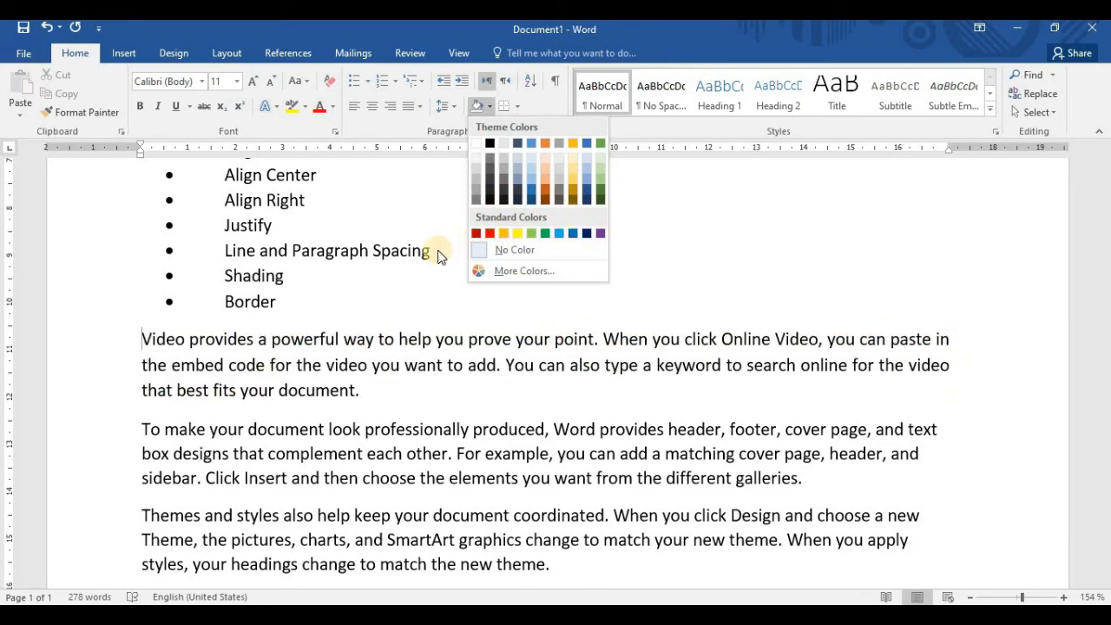
click(416, 290)
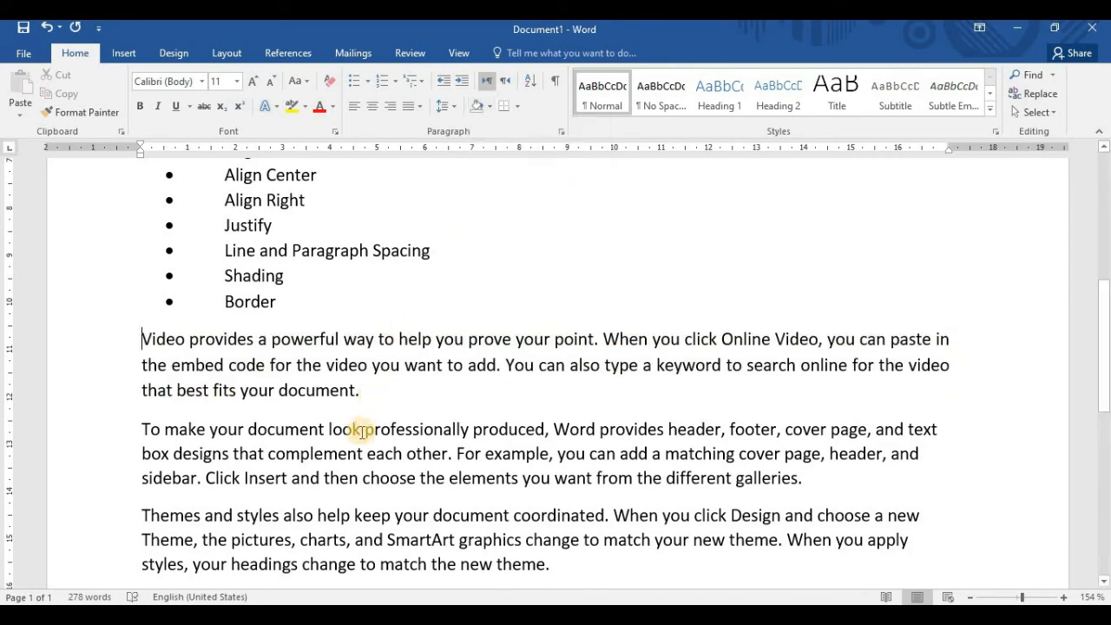
click(139, 428)
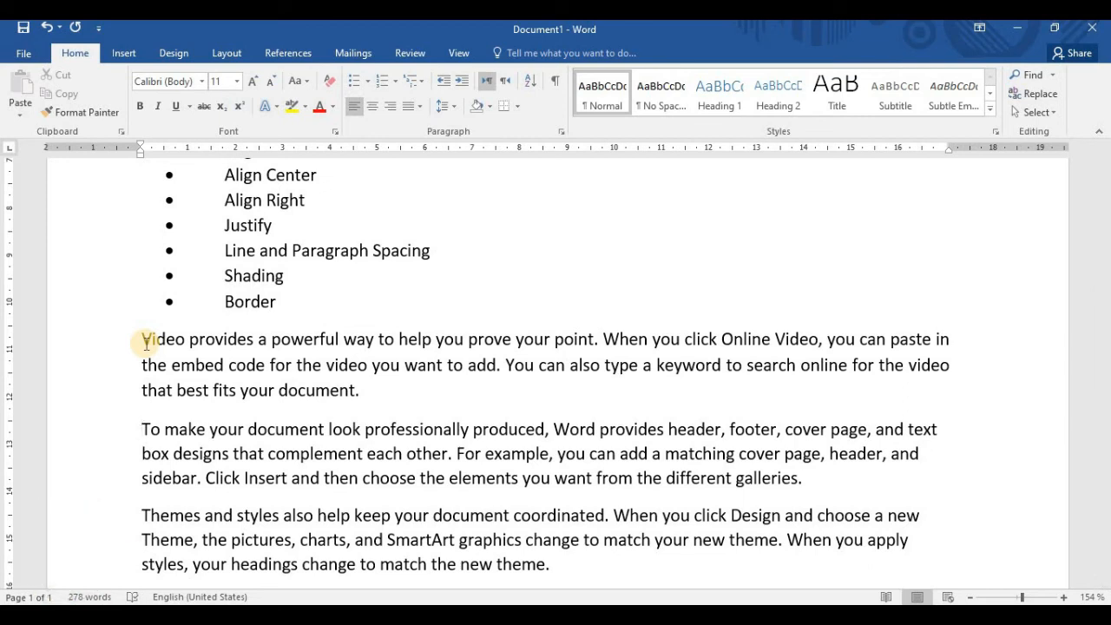
drag(806, 479, 146, 337)
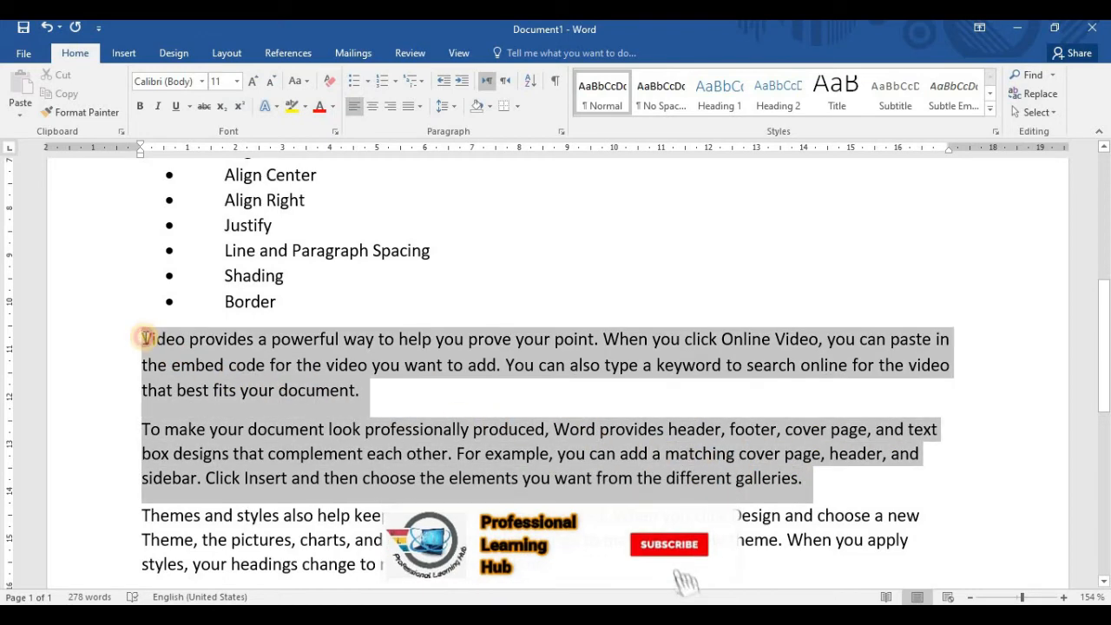
click(488, 106)
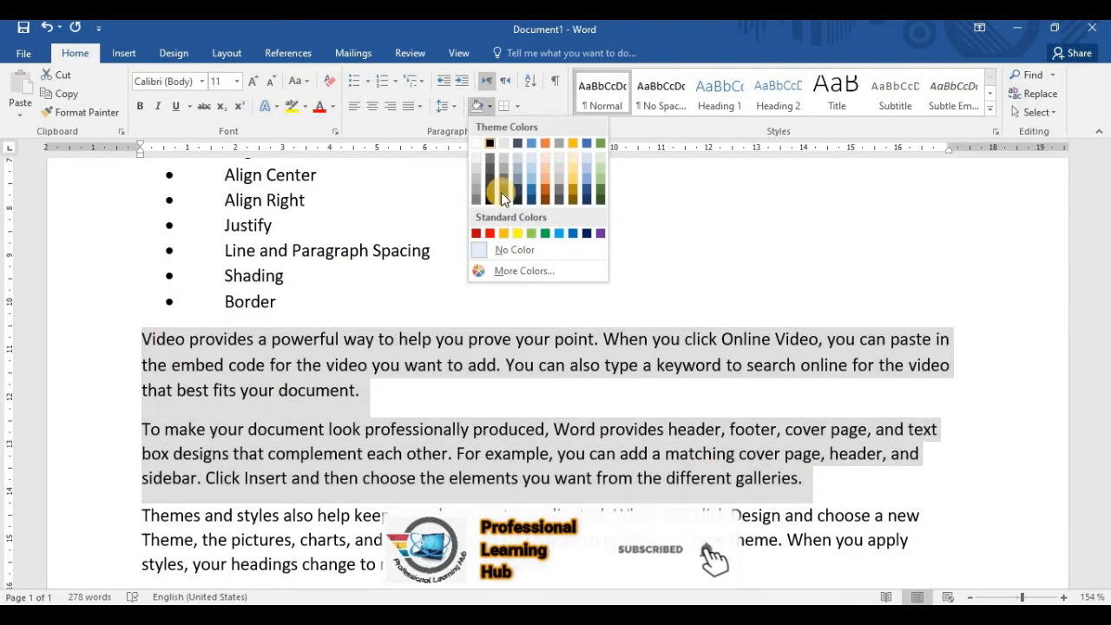
click(702, 252)
click(258, 453)
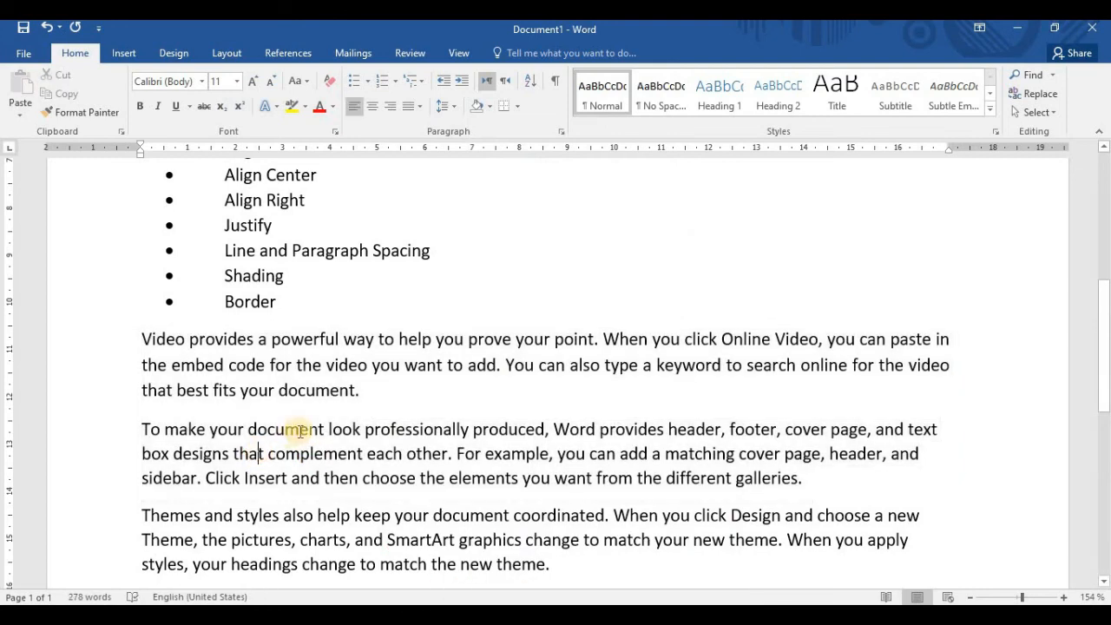
click(488, 108)
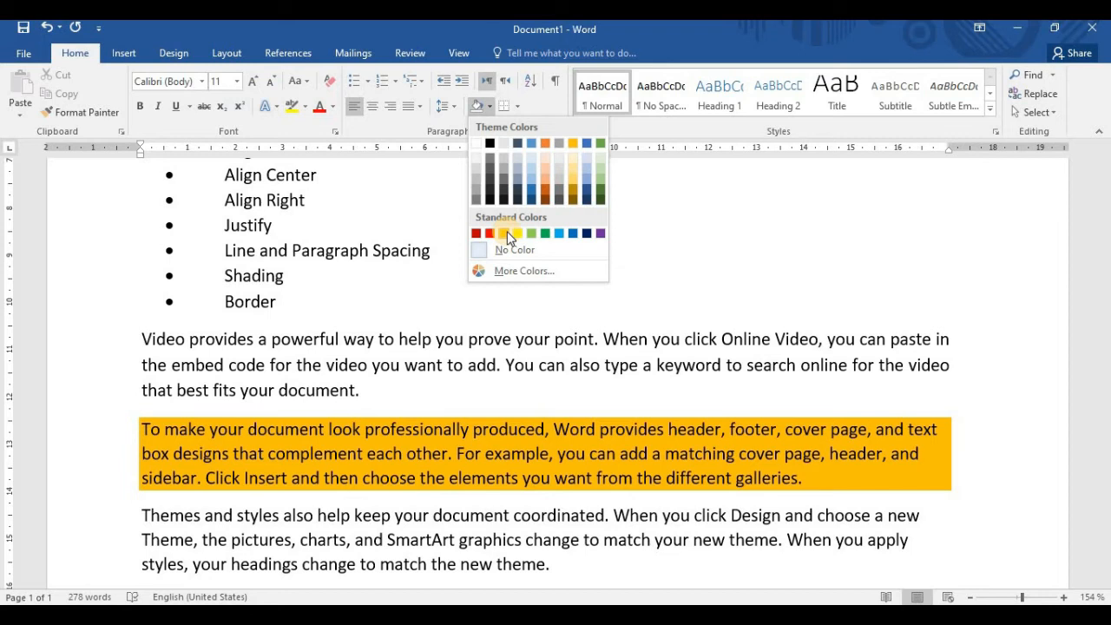
click(213, 399)
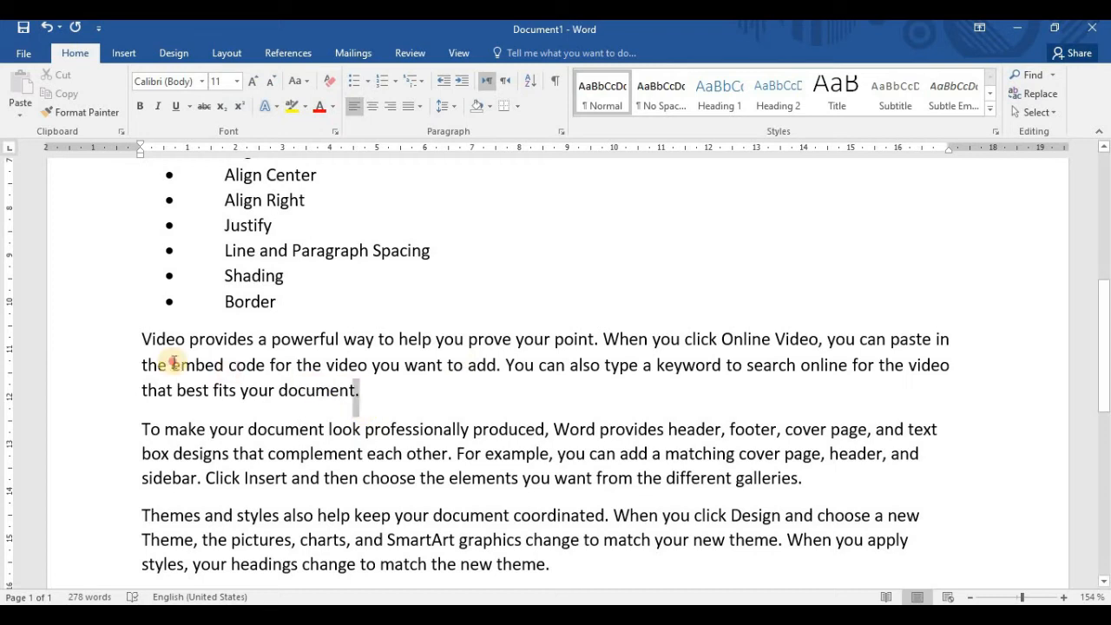
Apply All Borders to the whole "Video provides" paragraph, deselect it, and select the bordered text again
double_click(116, 341)
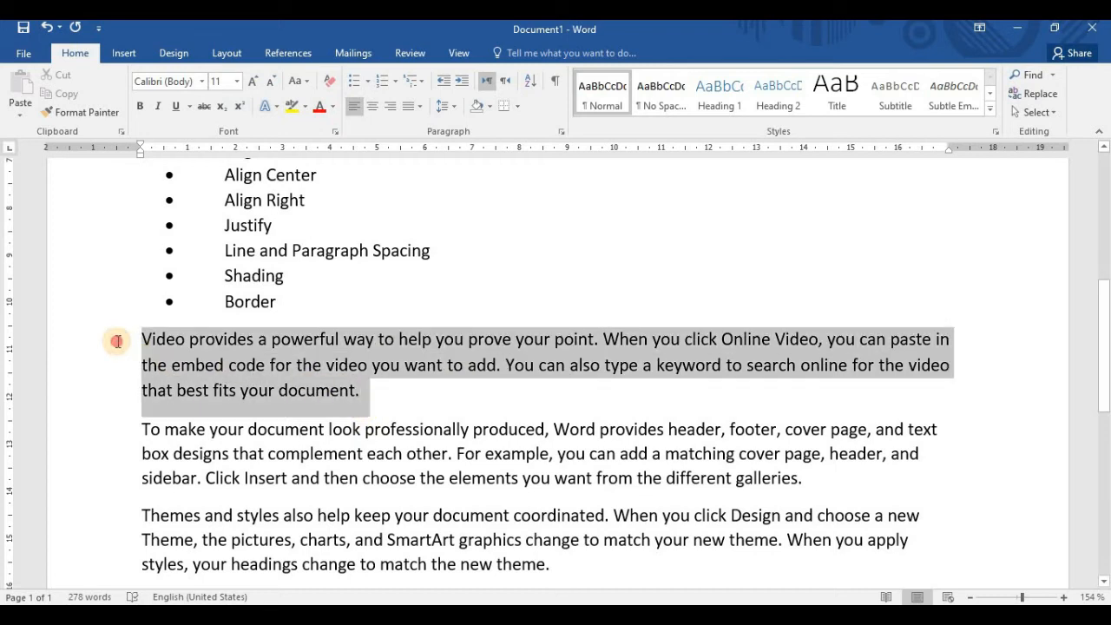
click(518, 108)
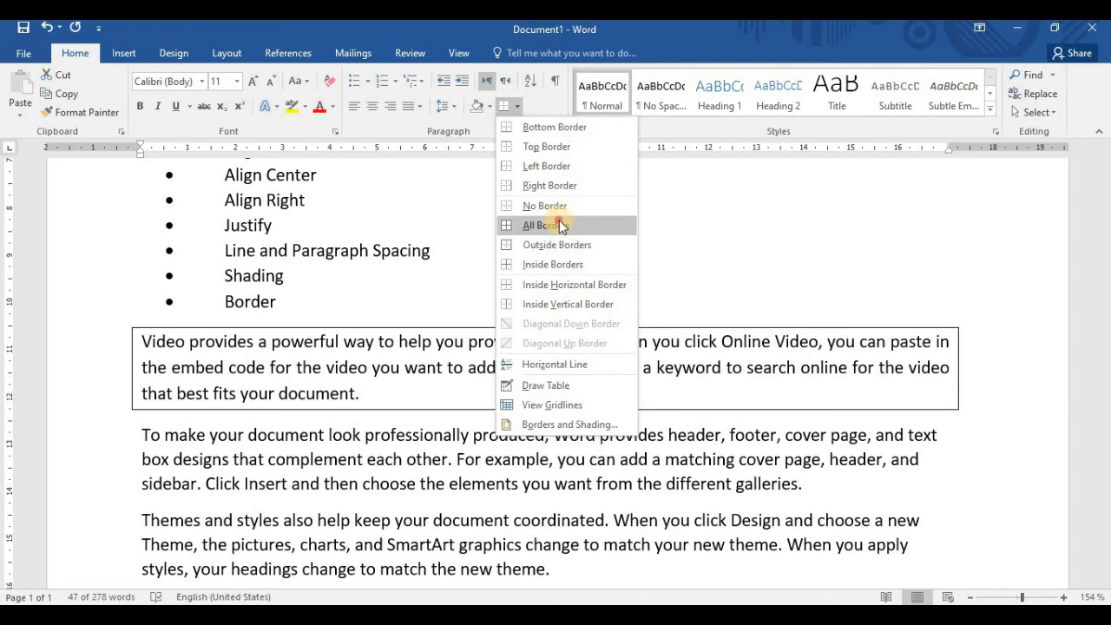
click(559, 222)
click(765, 403)
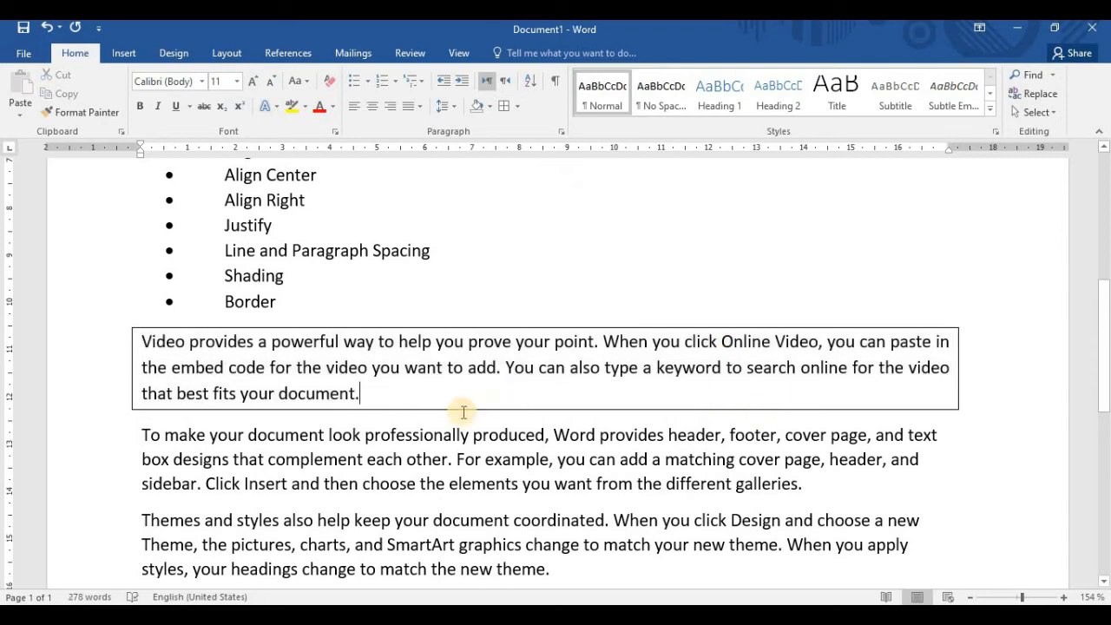
drag(393, 399, 129, 335)
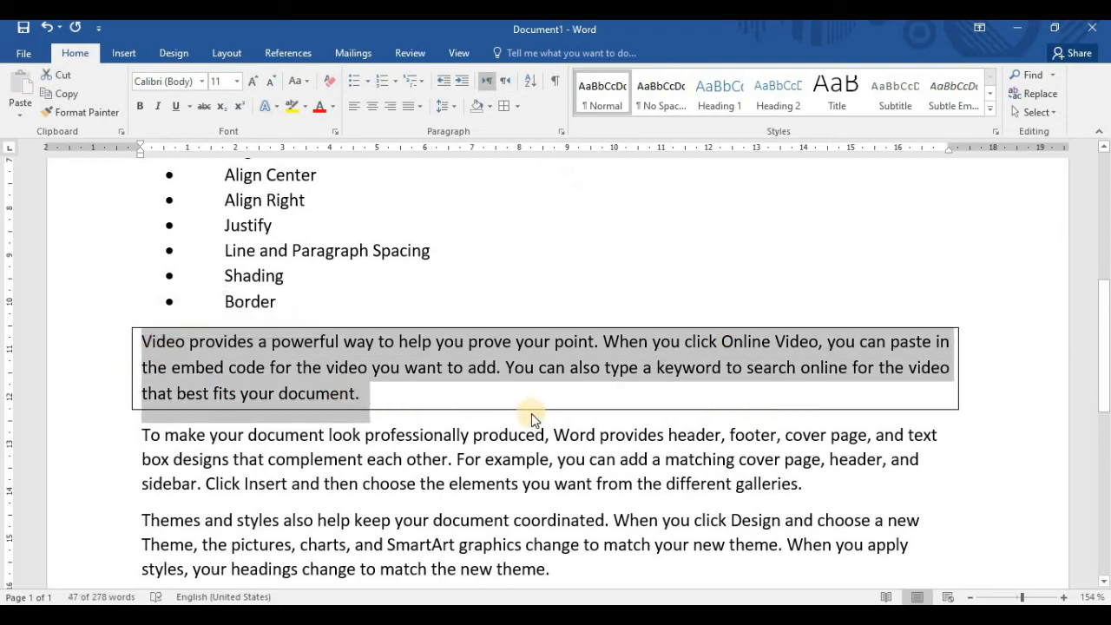
In the Borders and Shading settings for the "Video provides" paragraph, choose a Box border with the 3 pt thick-and-thin line style
click(517, 105)
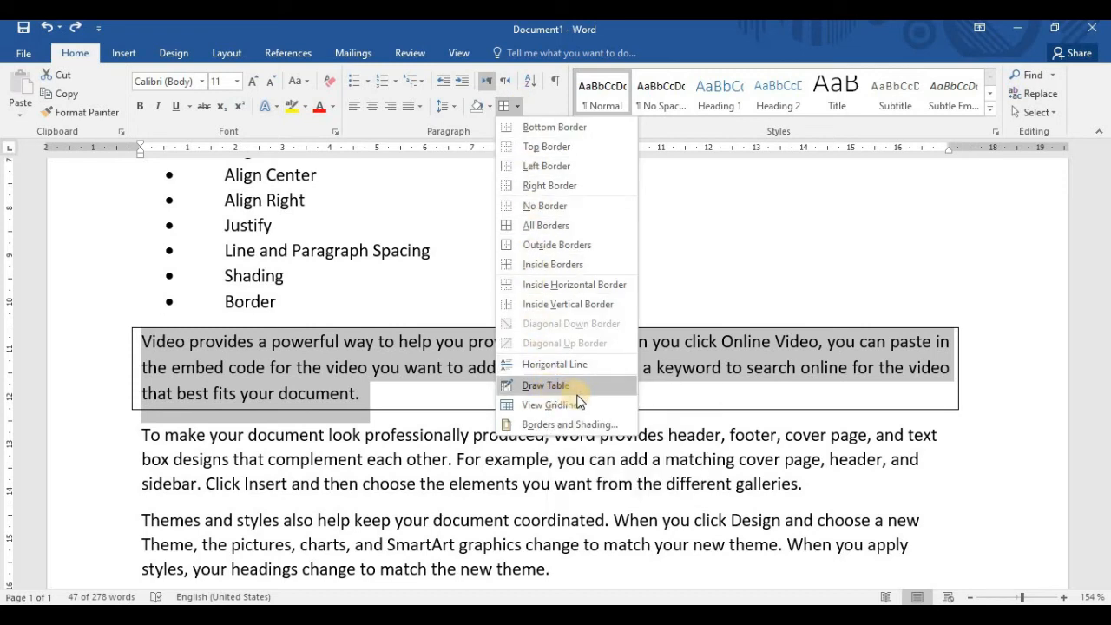
click(560, 423)
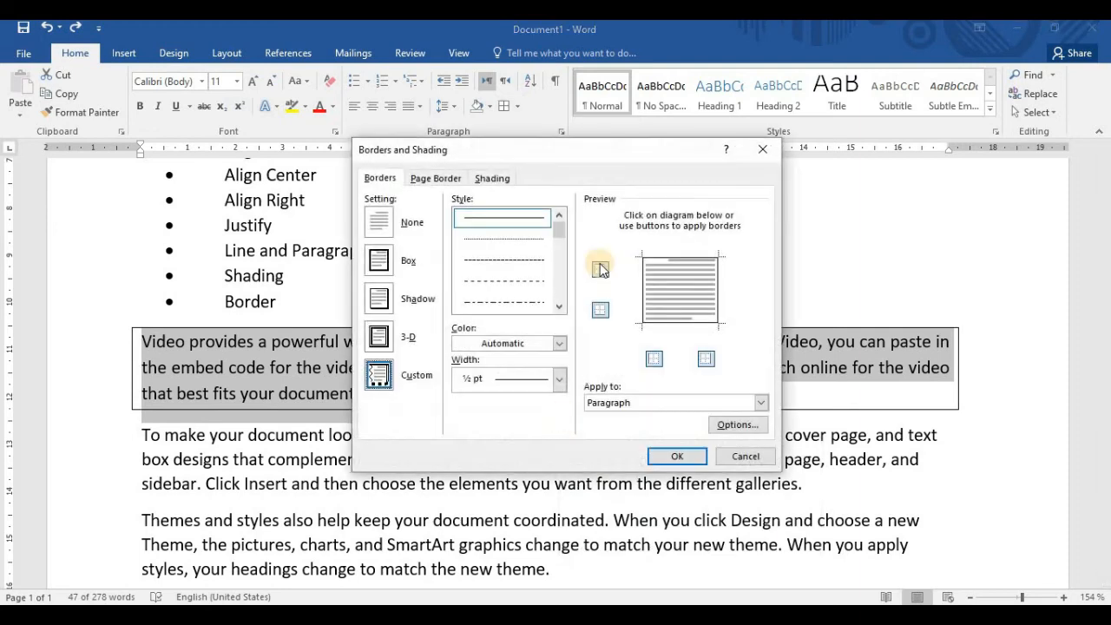
drag(654, 144, 672, 123)
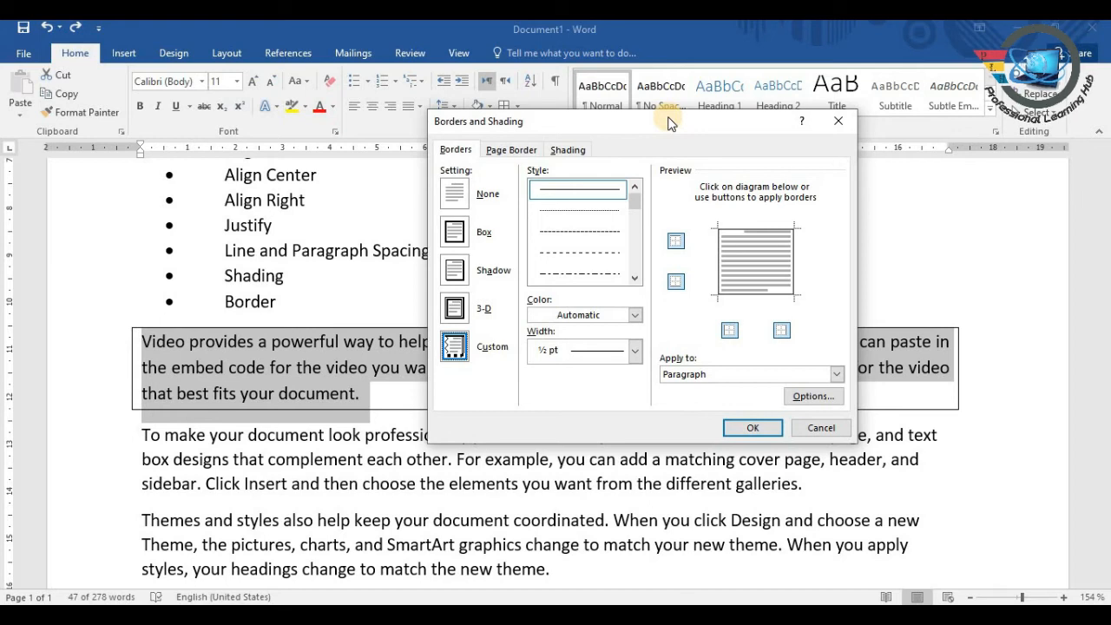
drag(670, 123, 728, 111)
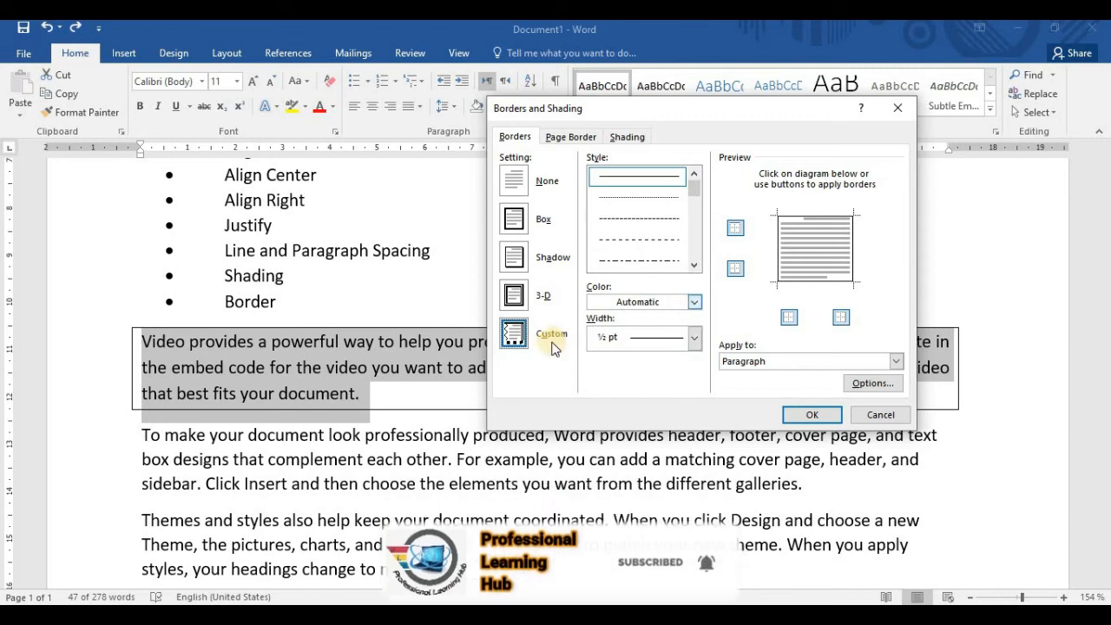
click(516, 222)
click(694, 267)
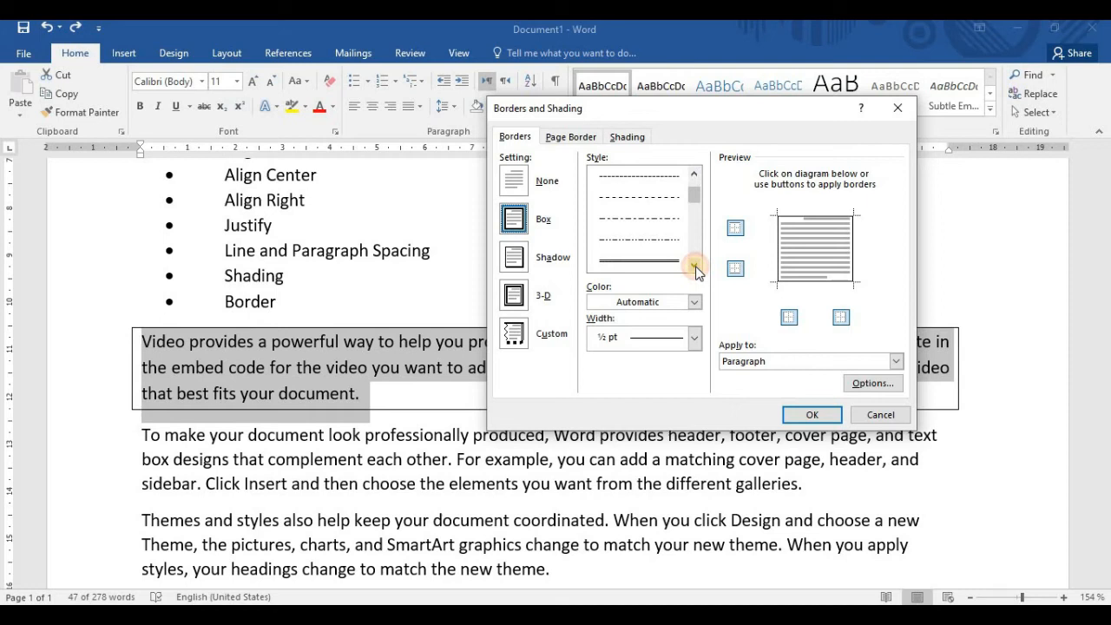
drag(696, 194, 696, 197)
click(694, 265)
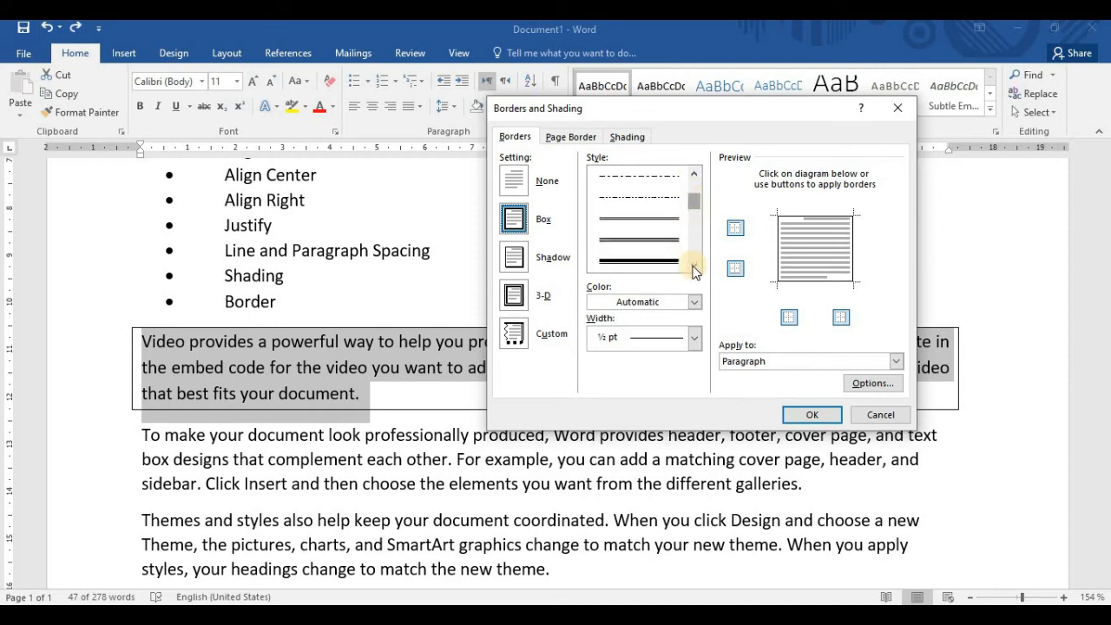
click(657, 263)
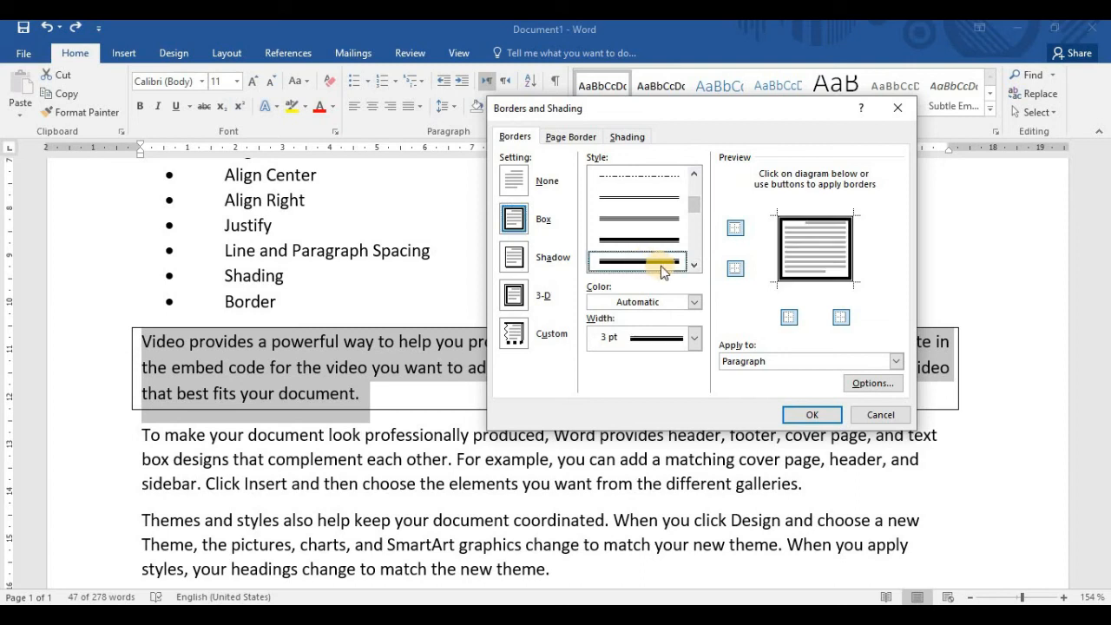
Set the paragraph border color to the gold theme color, apply it to the "Video provides" paragraph, and deselect the text
click(694, 302)
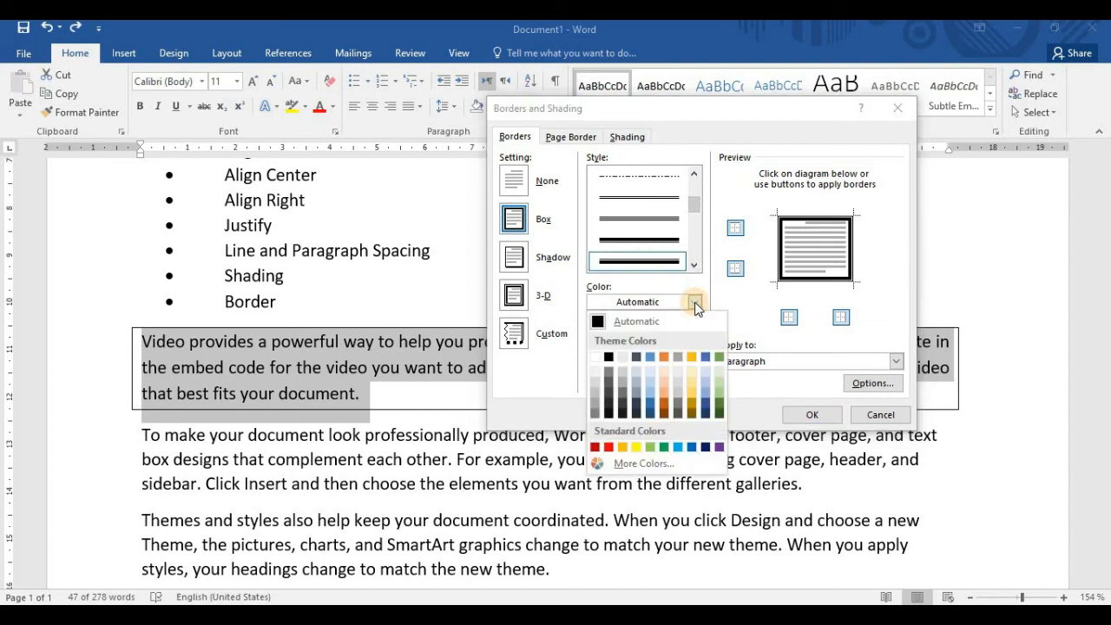
click(691, 357)
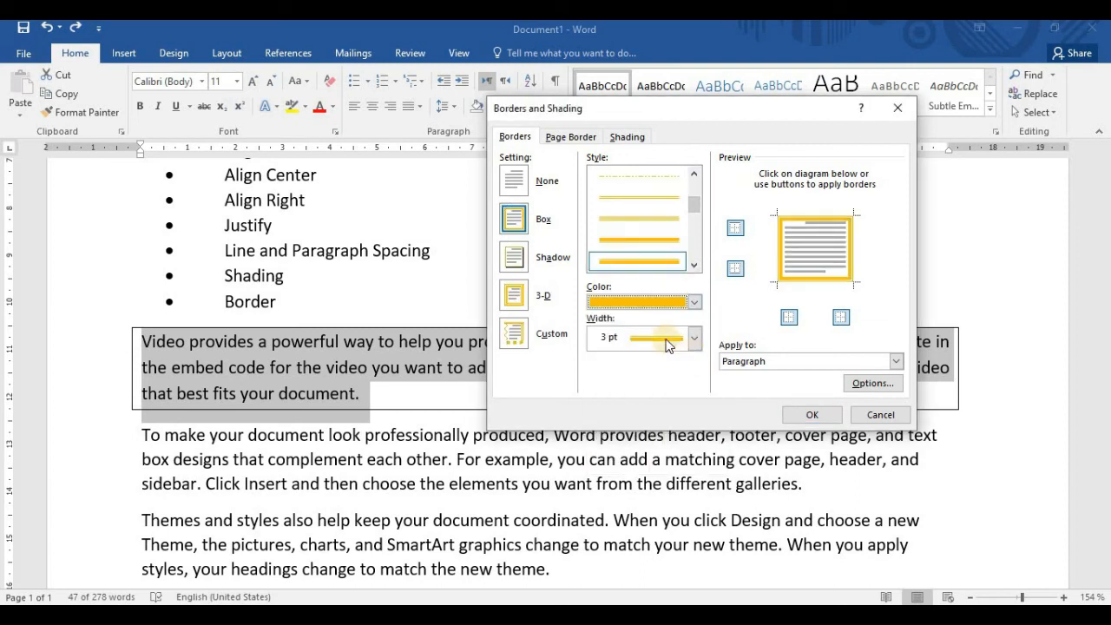
click(799, 415)
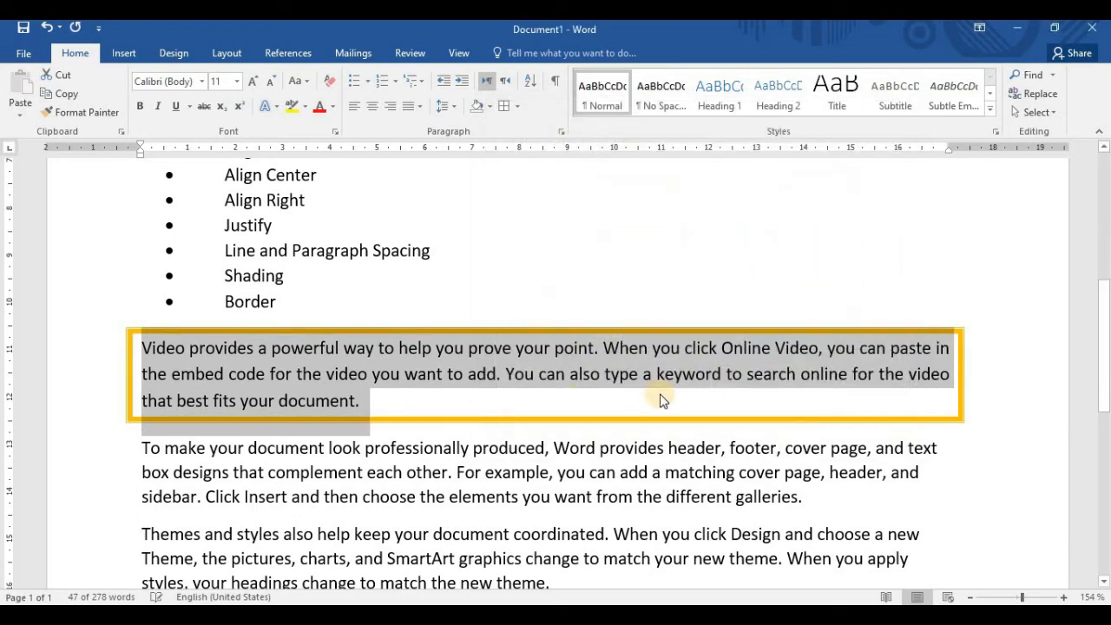
click(681, 407)
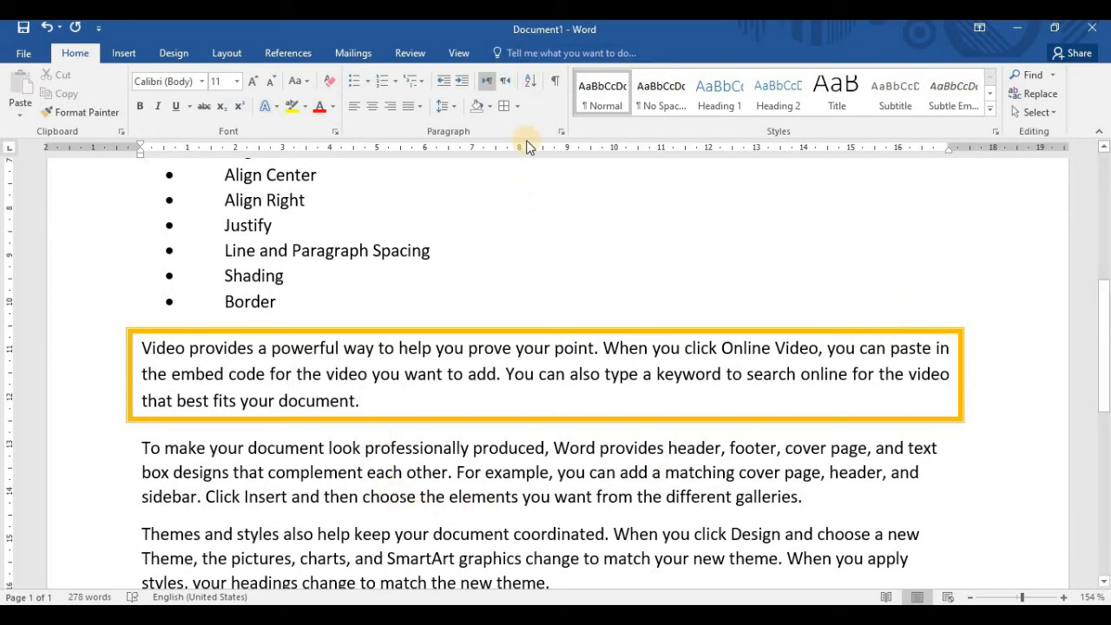
Set up a Box page border for the whole document with the 3 pt thick-and-thin line style
click(519, 108)
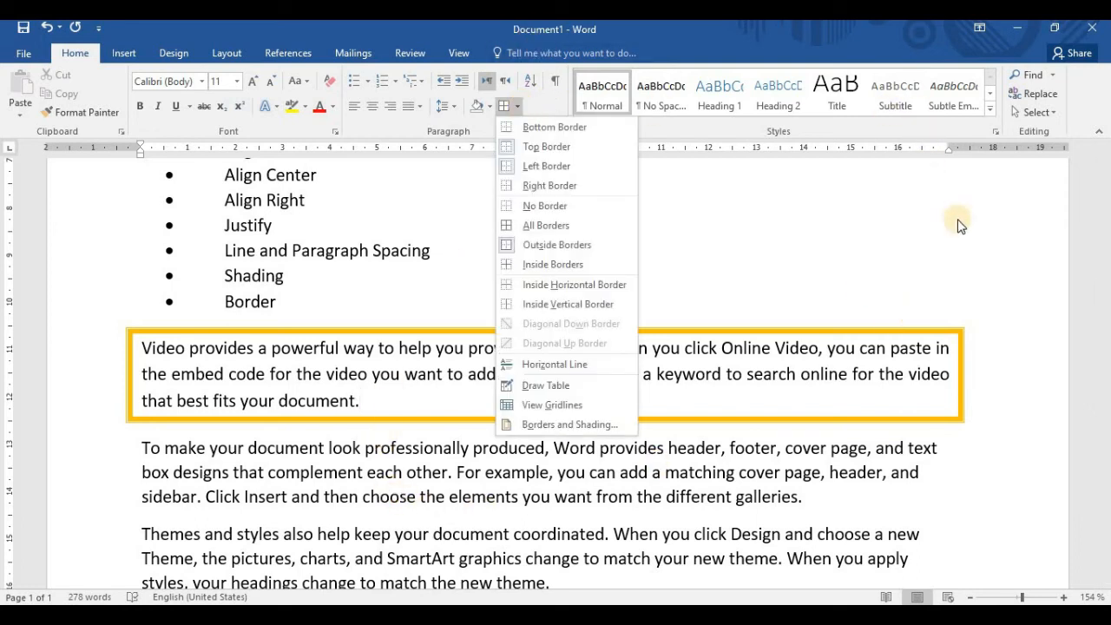
click(569, 423)
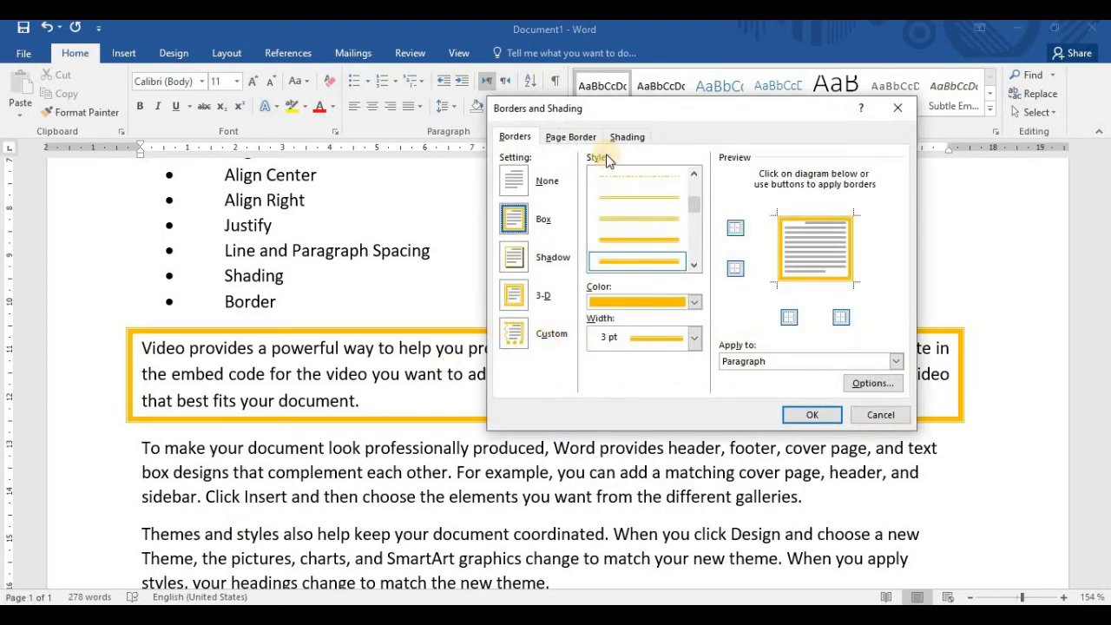
click(570, 137)
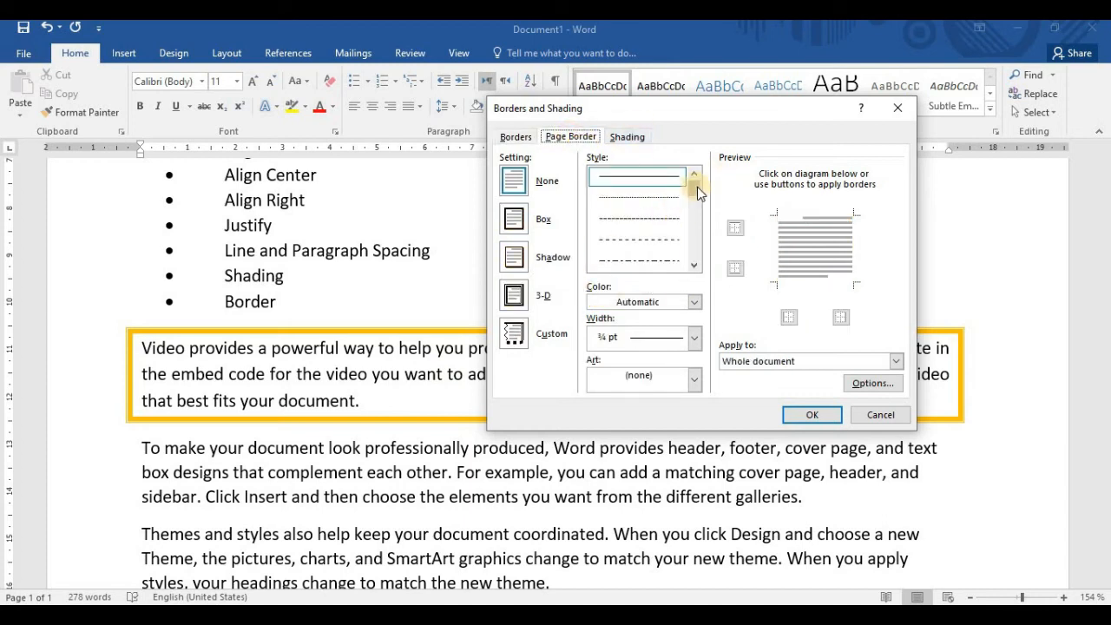
click(514, 219)
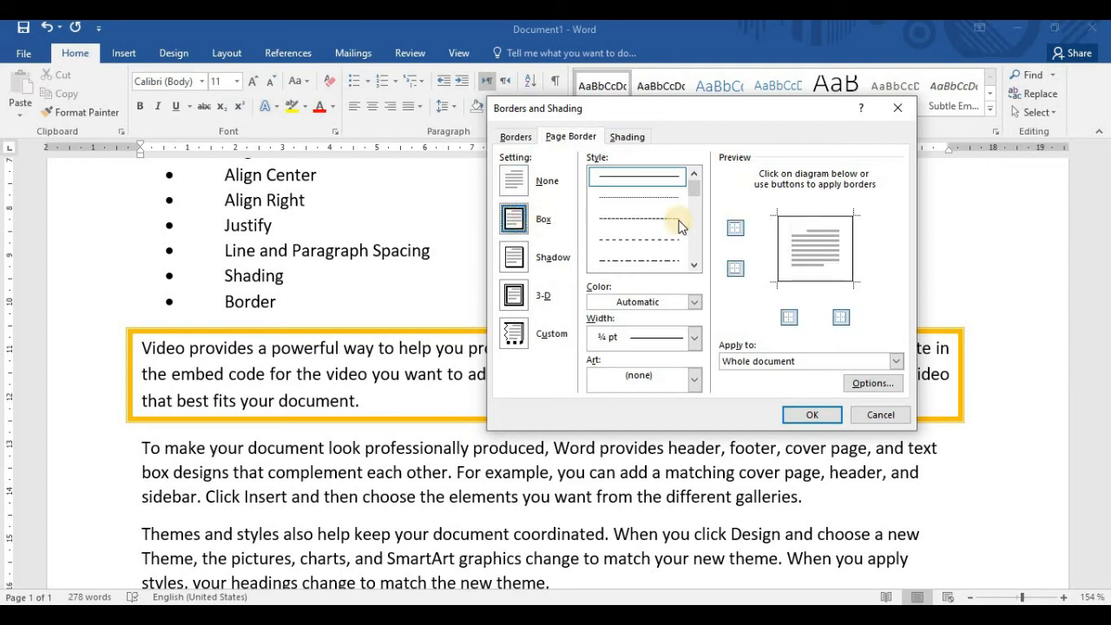
click(695, 264)
click(694, 265)
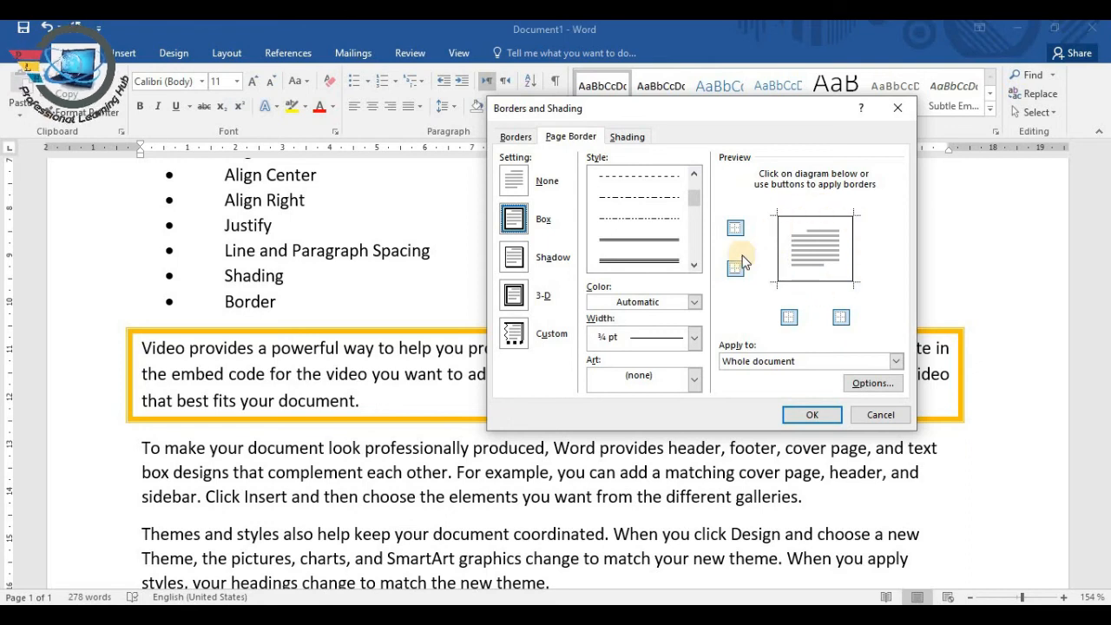
click(694, 265)
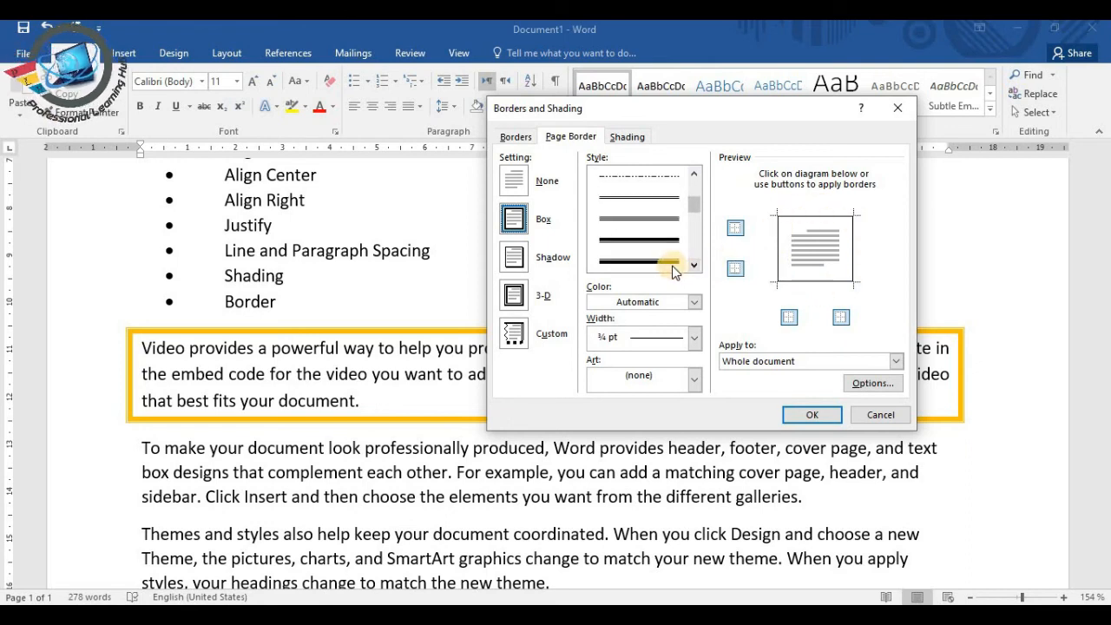
click(681, 262)
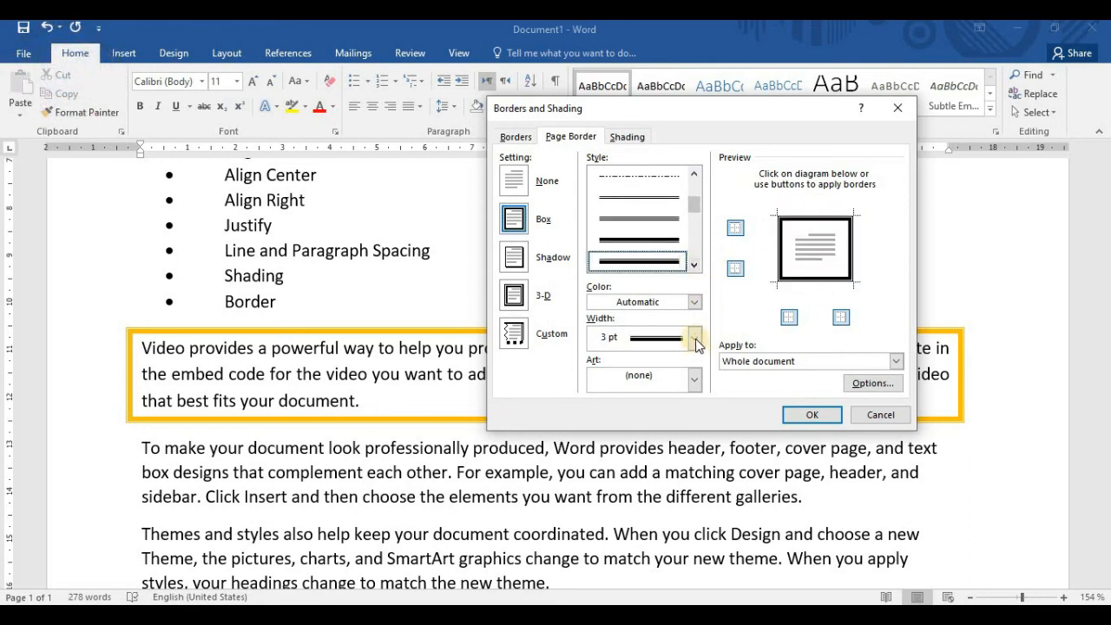
Color the page border dark green, apply it to the whole document, and check the border around the page
click(694, 301)
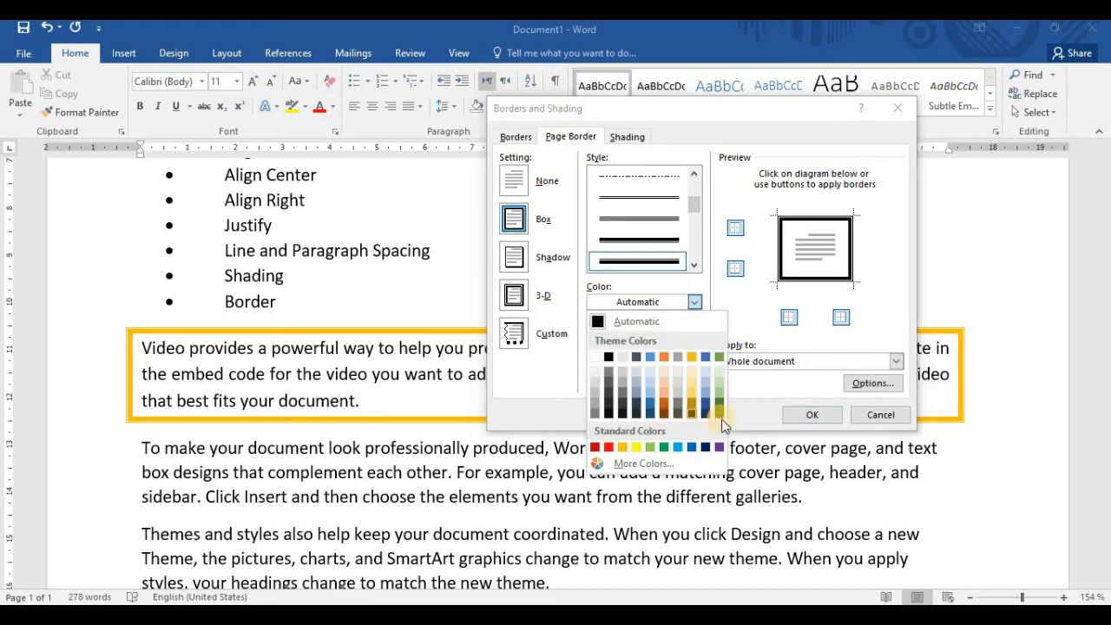
click(720, 409)
click(810, 415)
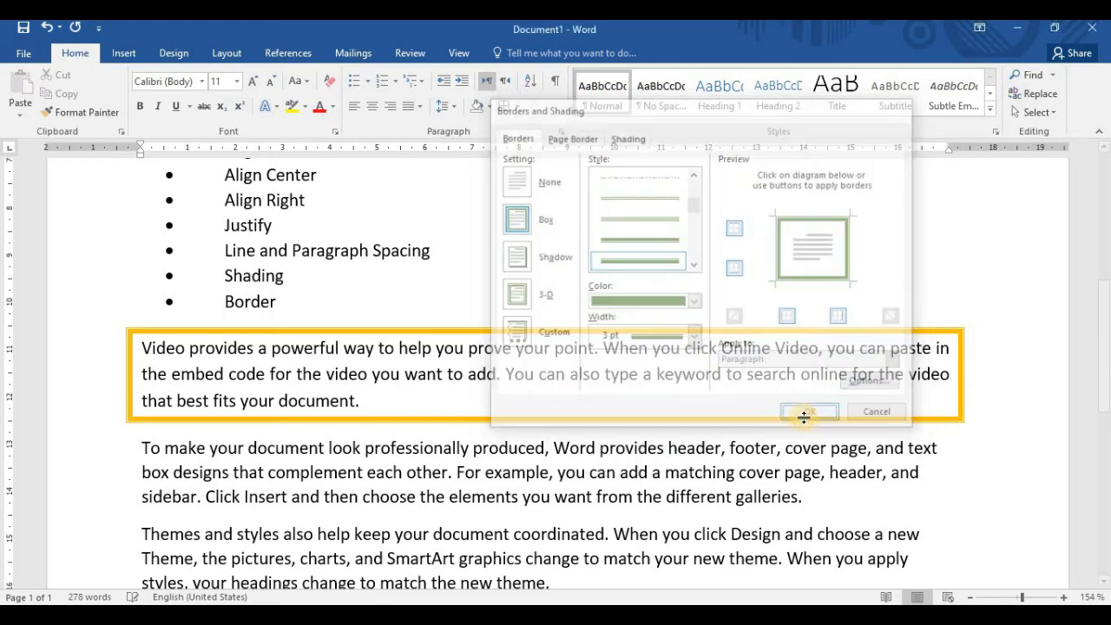
scroll(1037, 295, up, 5)
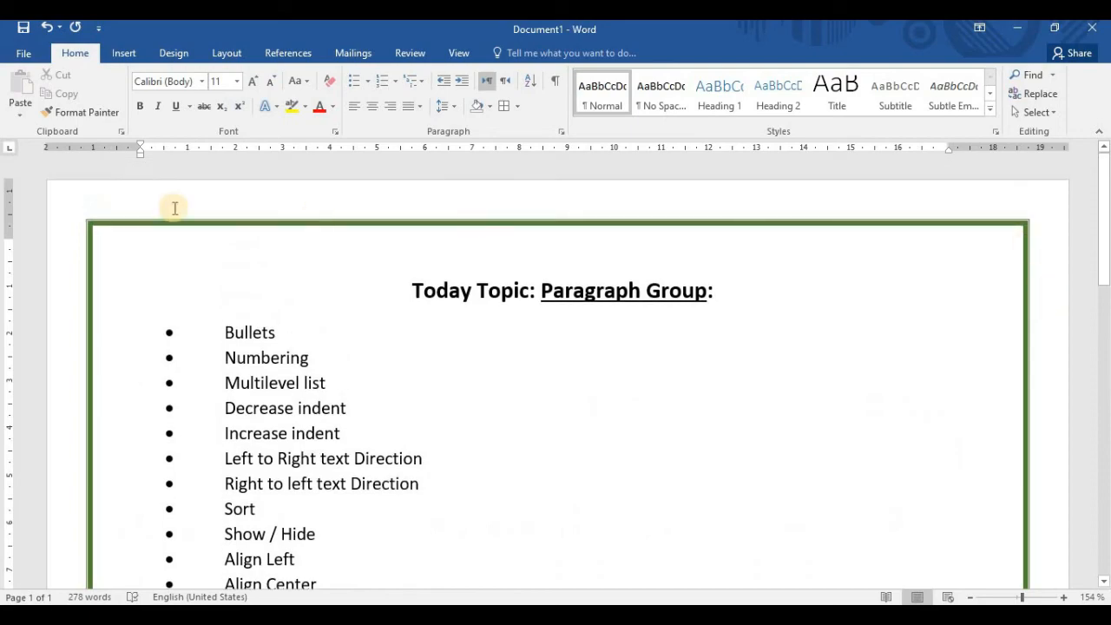
scroll(808, 281, down, 15)
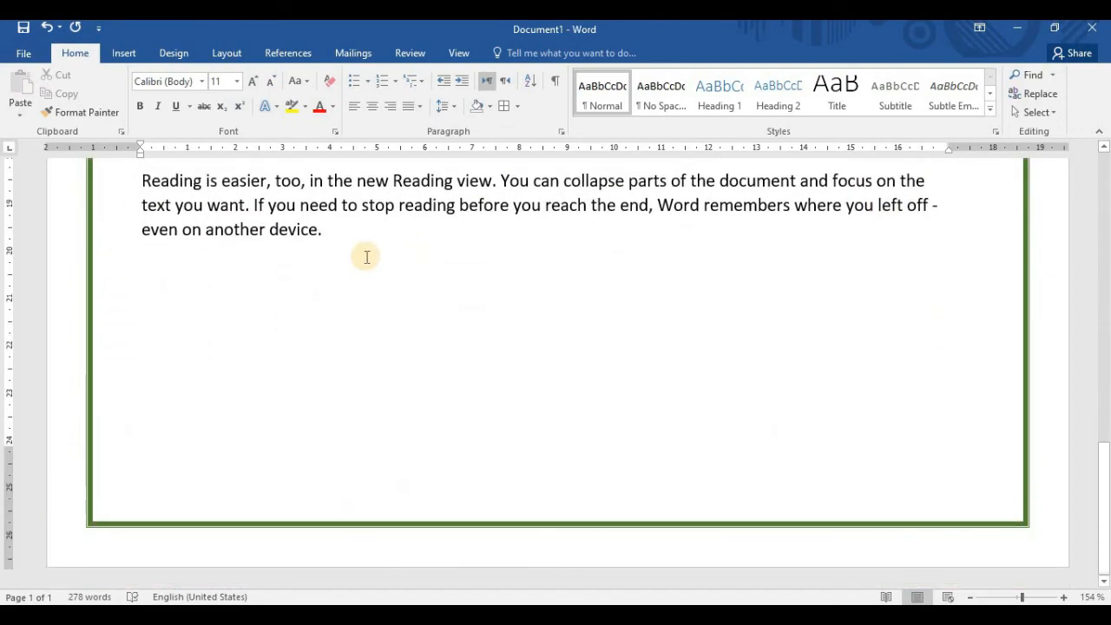
scroll(412, 276, up, 4)
scroll(453, 285, up, 4)
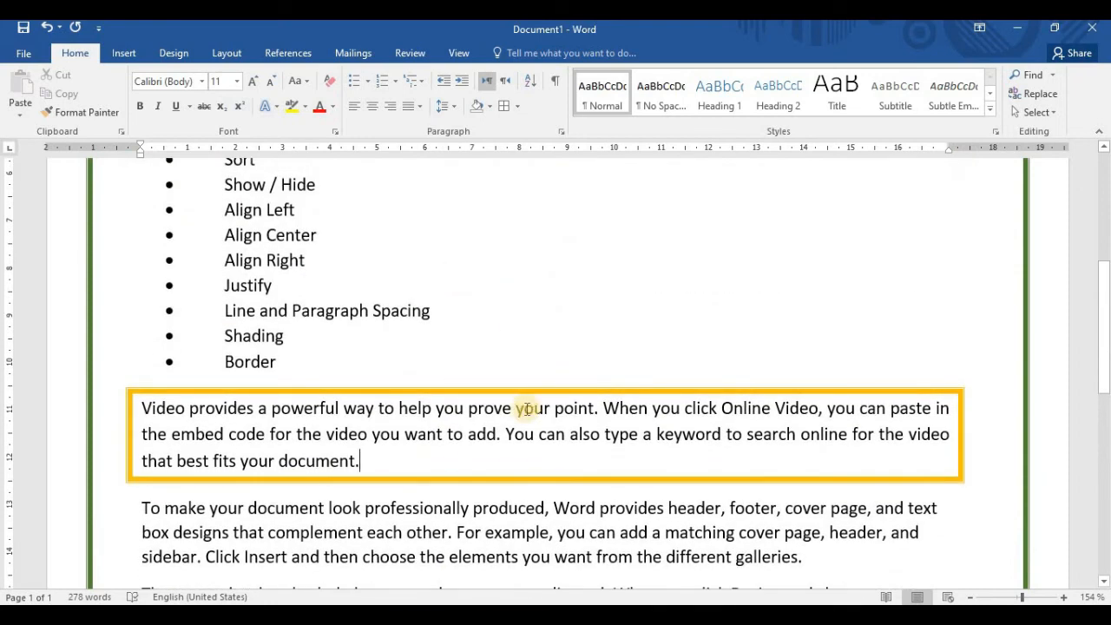
Review the fill and pattern shading options in Borders and Shading, and close the dialog without applying anything
click(518, 106)
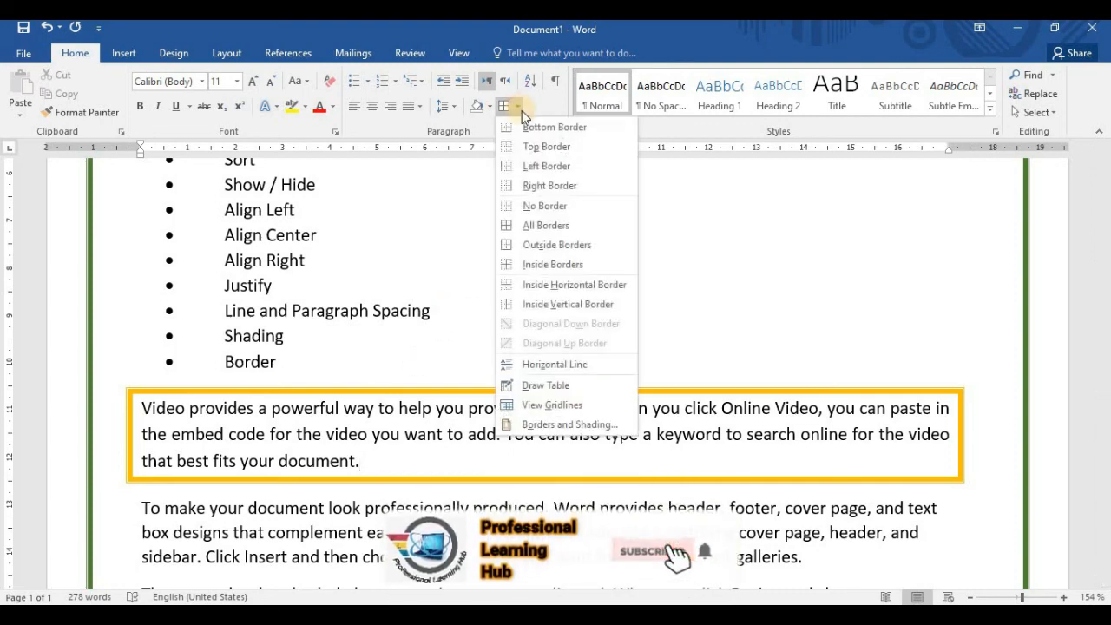
click(555, 425)
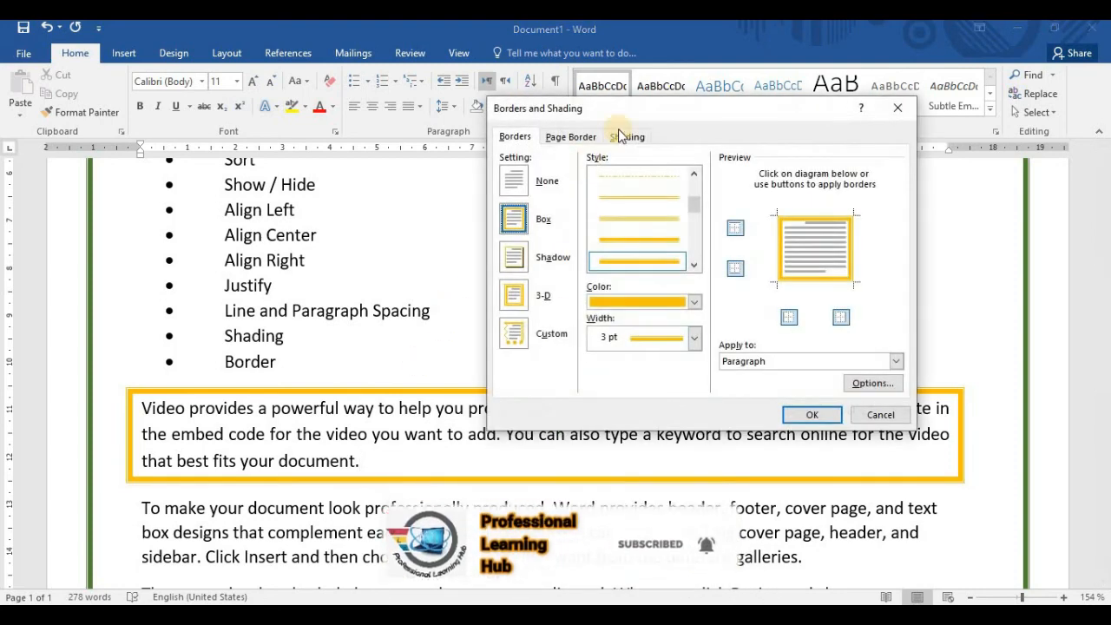
click(623, 135)
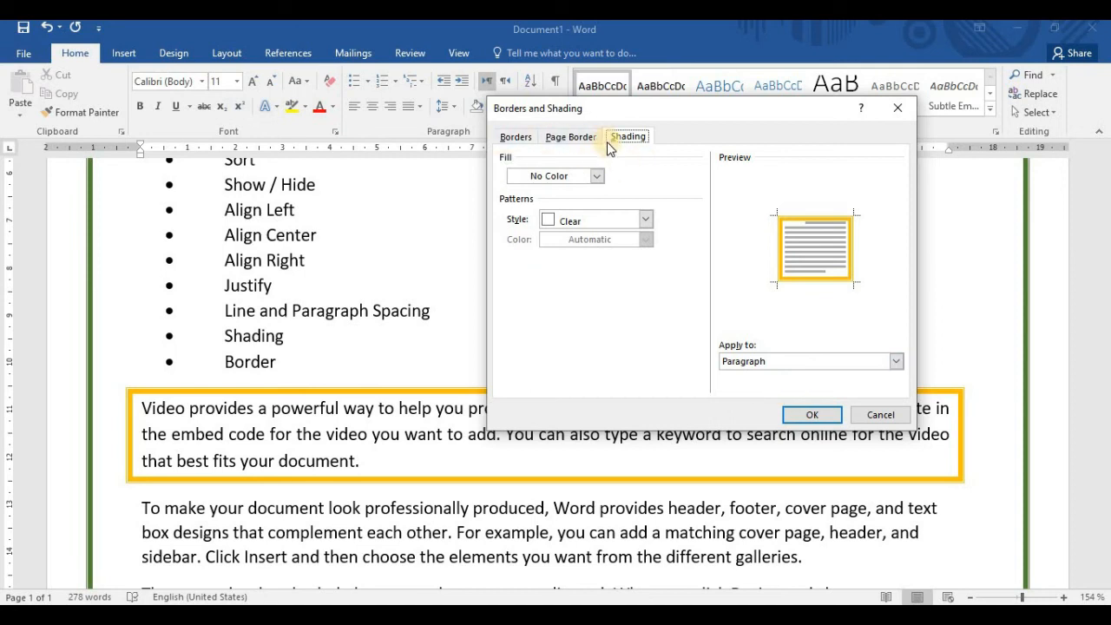
drag(536, 107, 549, 158)
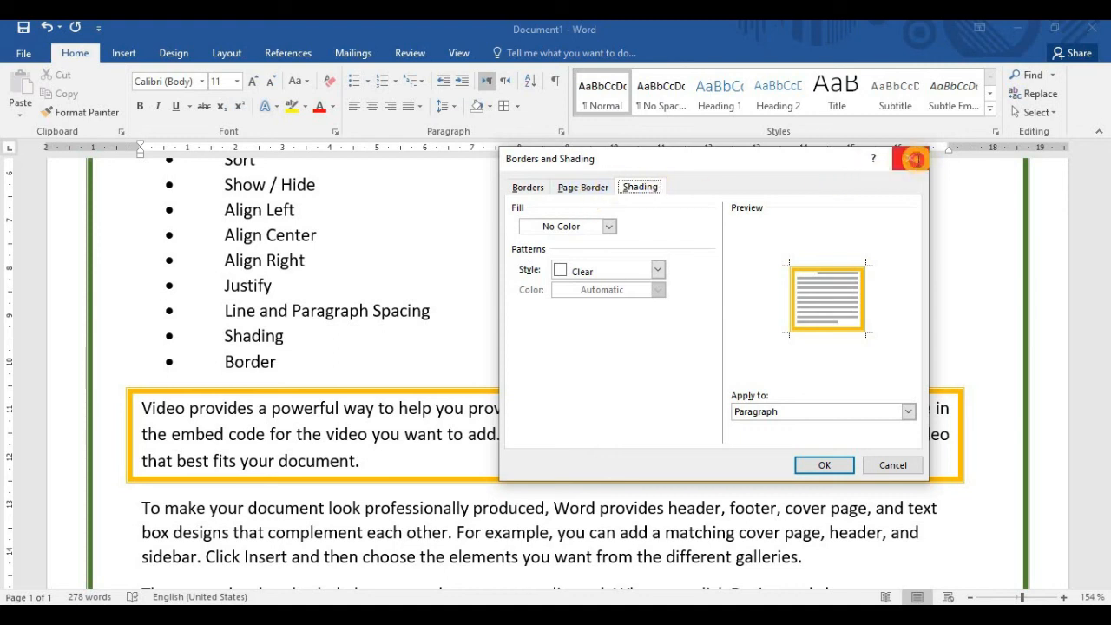
click(908, 159)
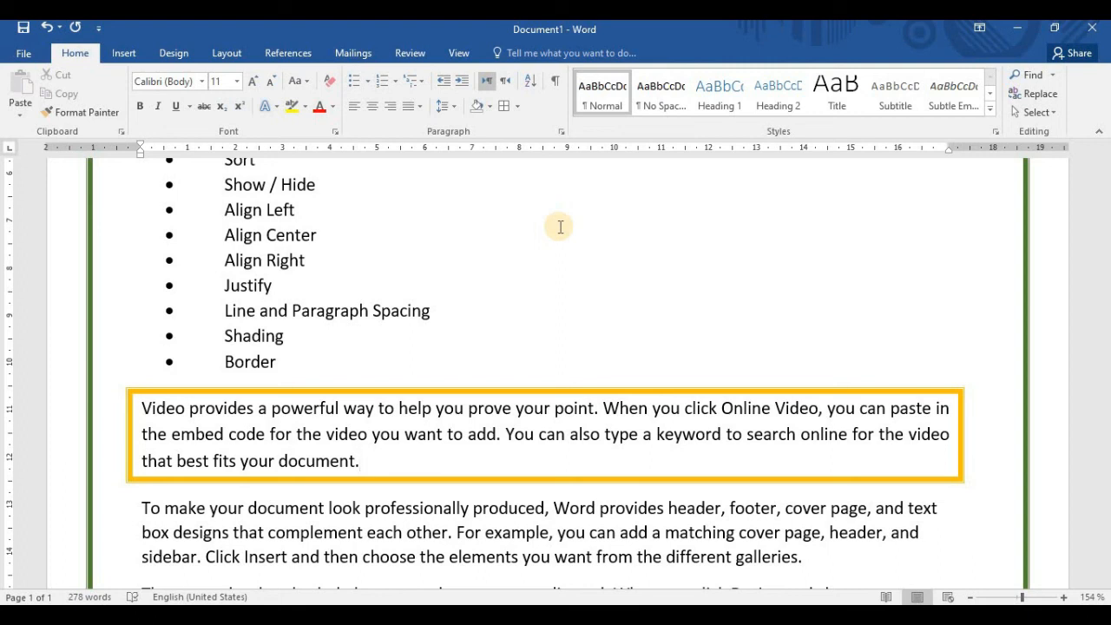
Review the Indents and Spacing options in the Paragraph settings for the "Video provides" paragraph, and close them without changes
scroll(565, 347, down, 3)
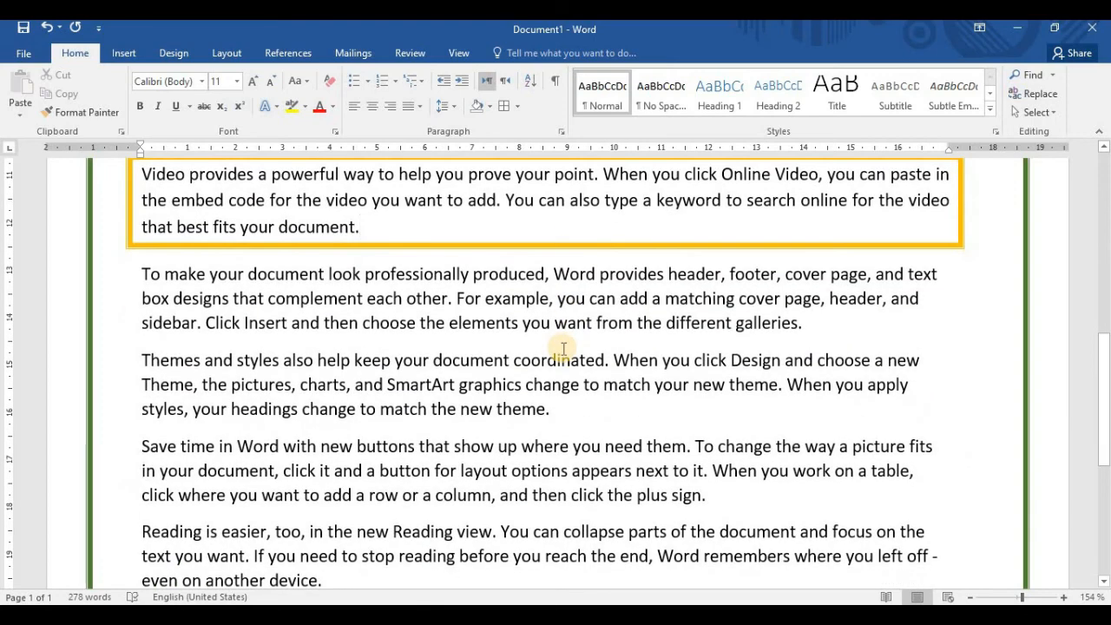
scroll(564, 346, up, 2)
scroll(460, 282, up, 2)
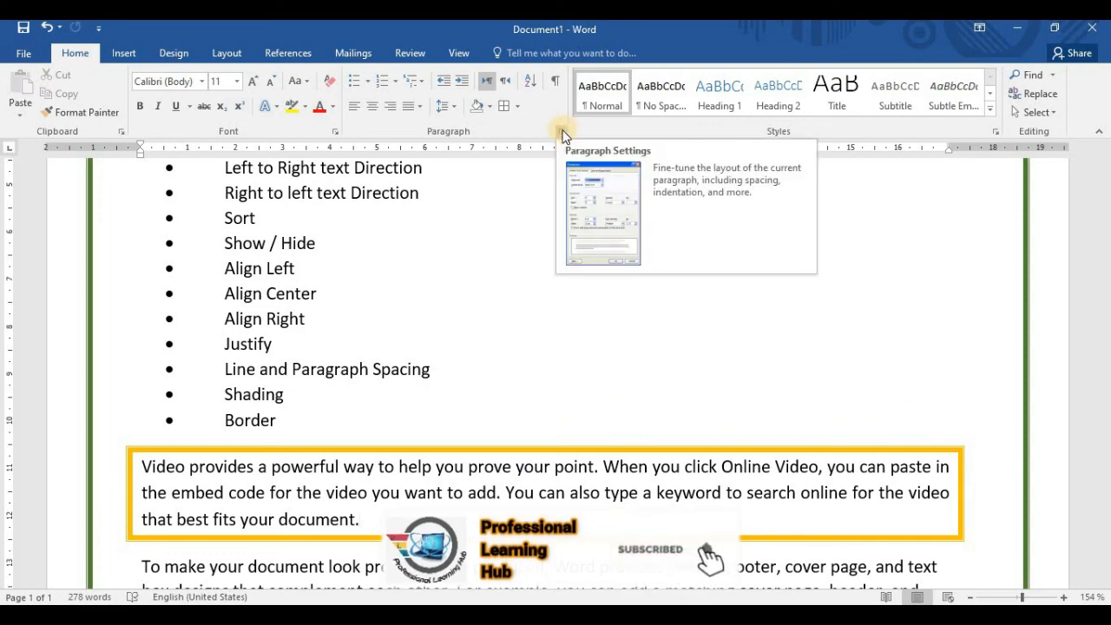
click(561, 131)
drag(468, 154, 535, 96)
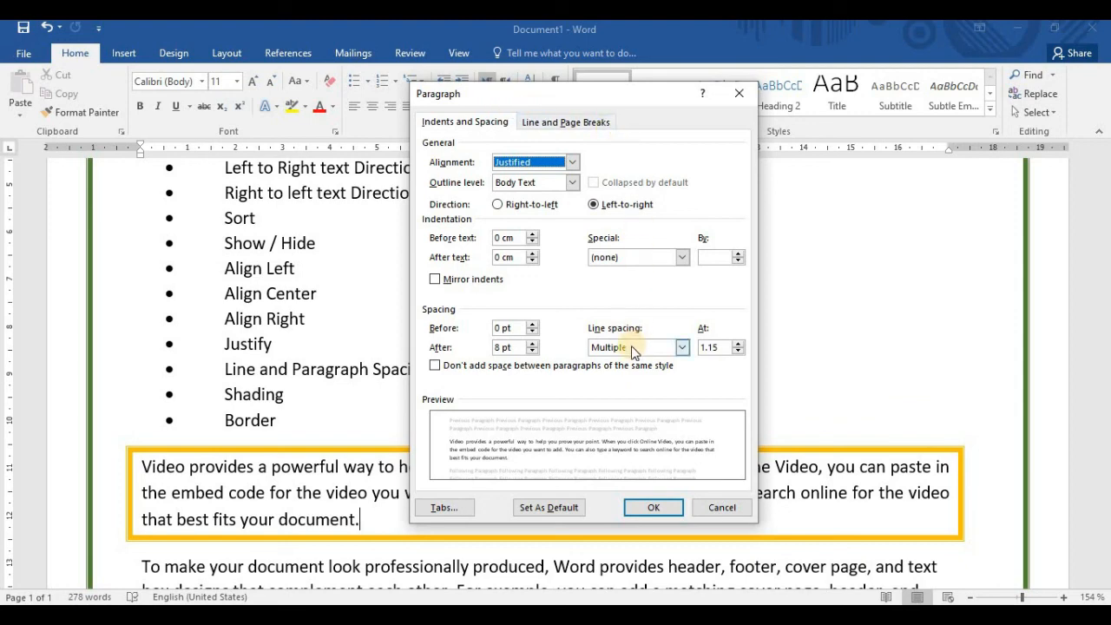
drag(569, 95, 662, 96)
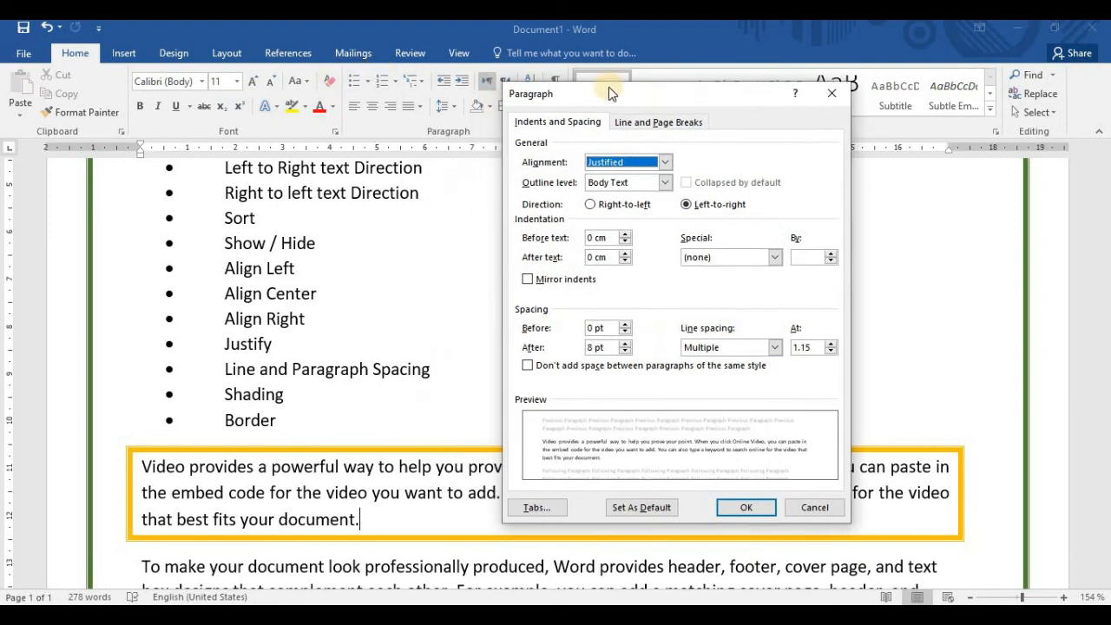
drag(644, 99, 727, 128)
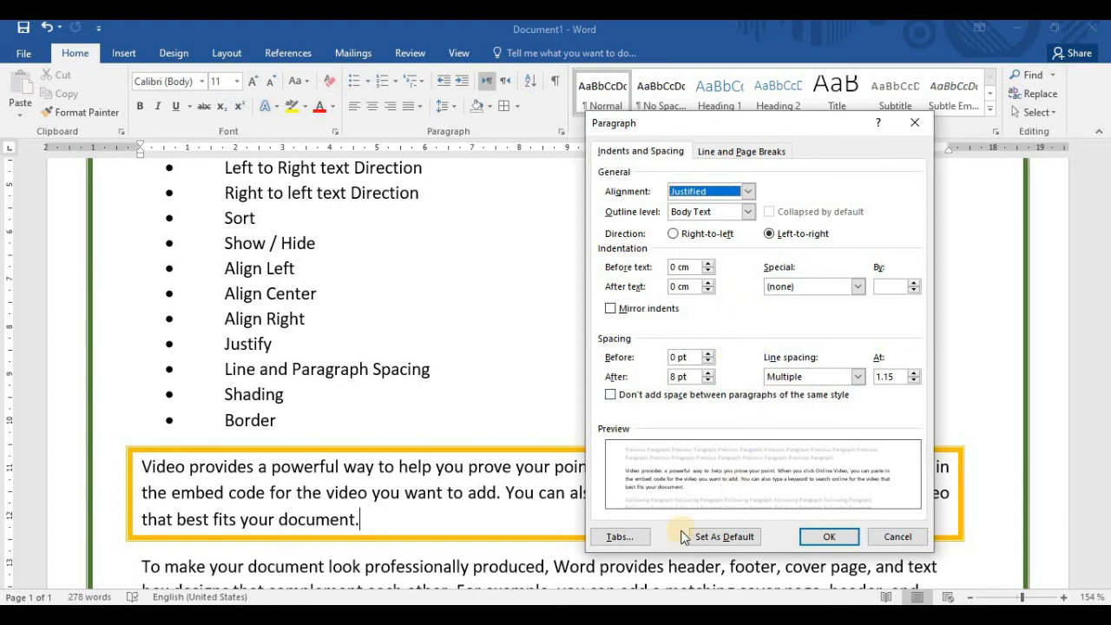
click(914, 122)
scroll(620, 301, down, 3)
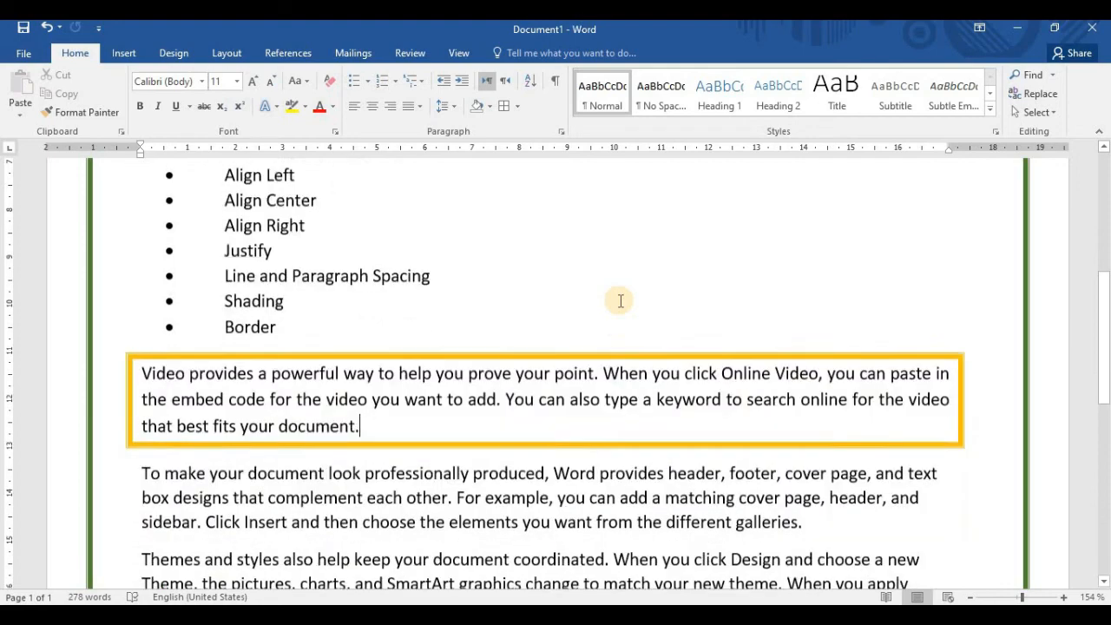
scroll(621, 301, down, 10)
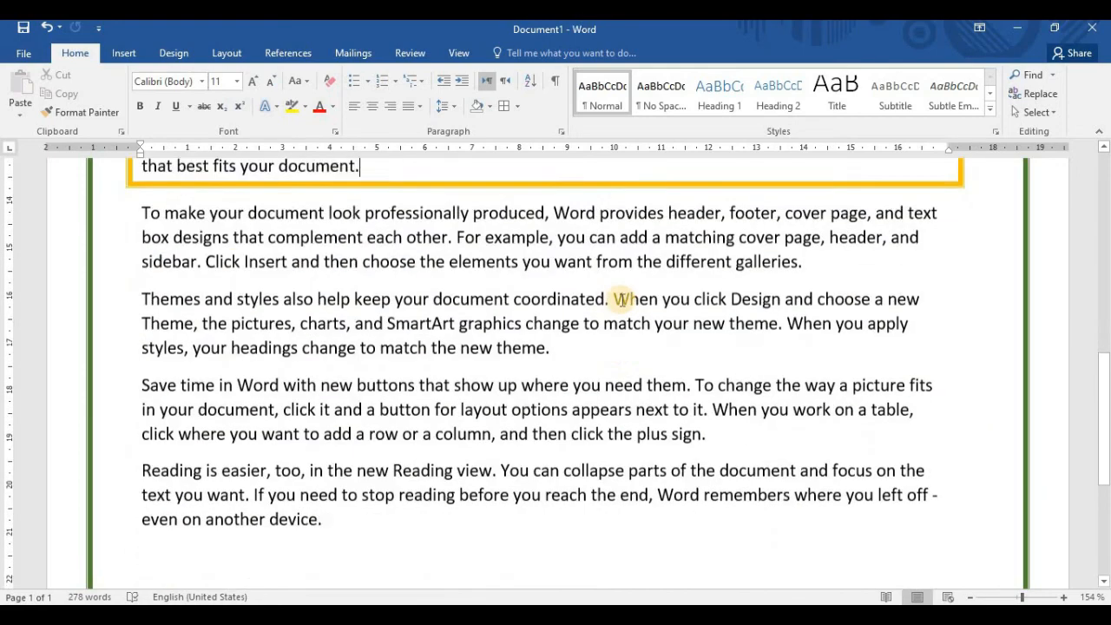
scroll(620, 298, up, 10)
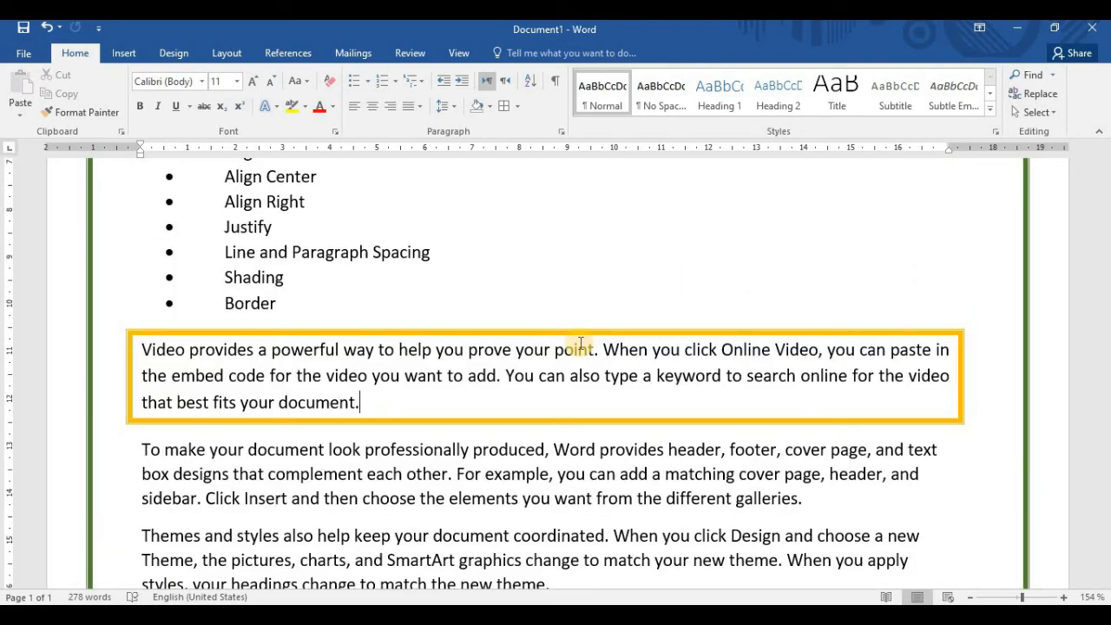